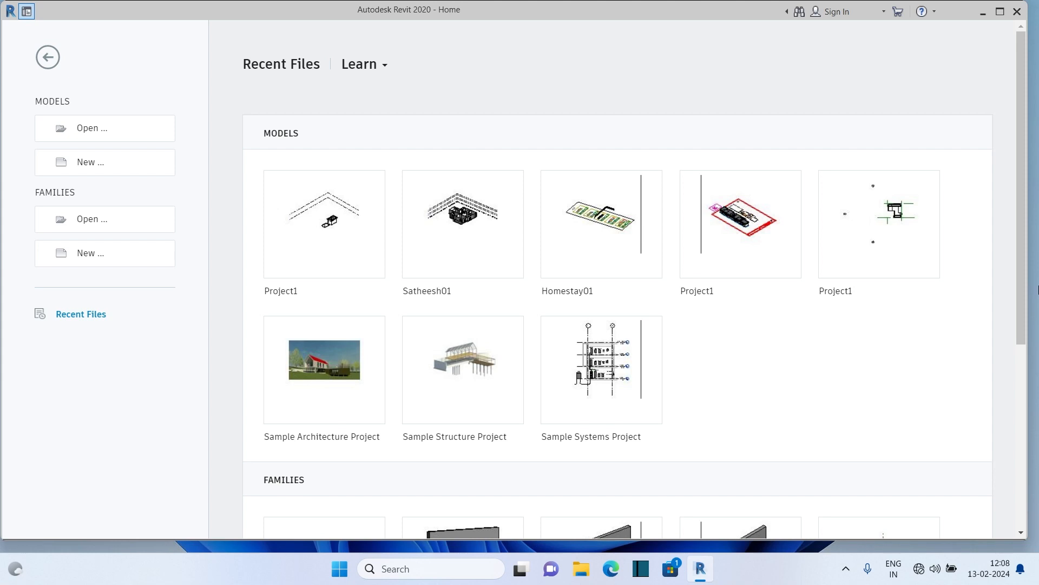
Create a new project from the Architectural Template.
click(93, 162)
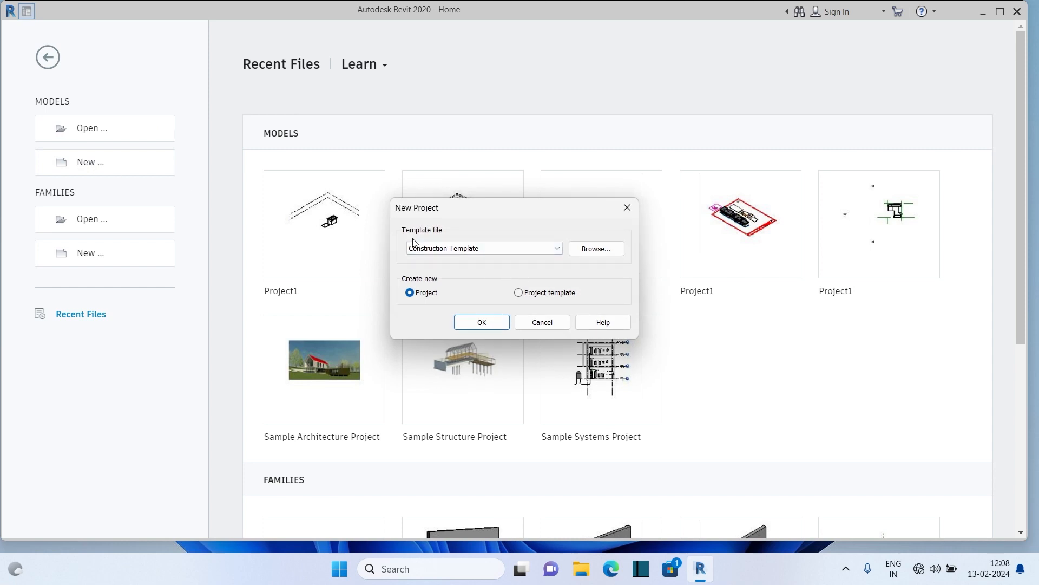
click(557, 248)
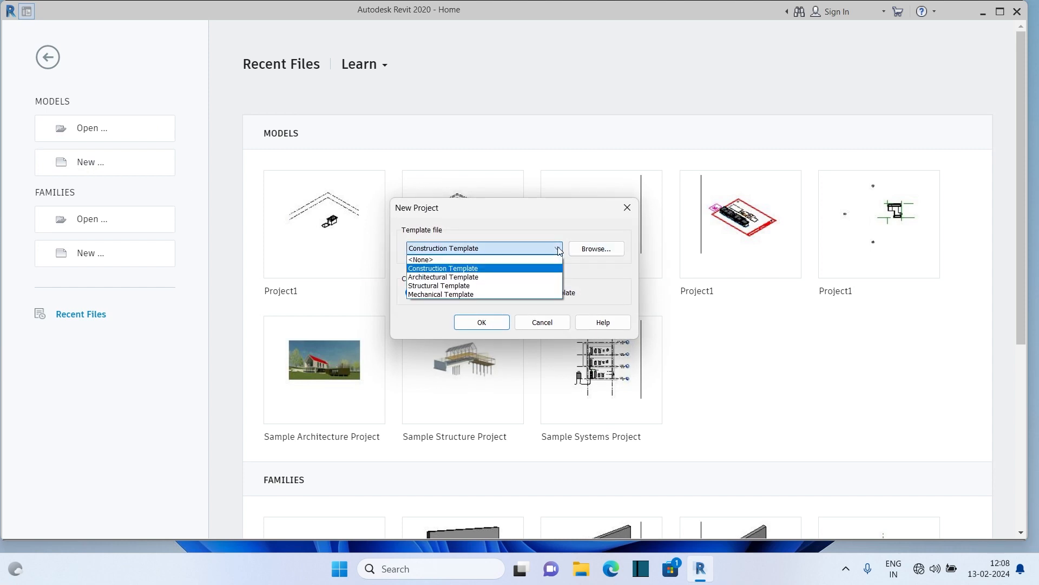
click(466, 278)
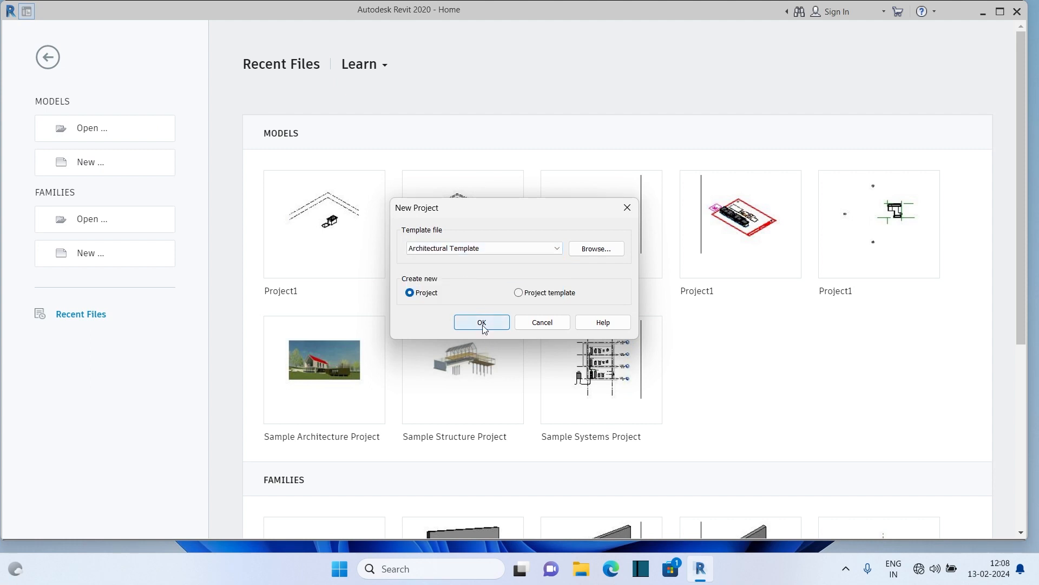
click(481, 323)
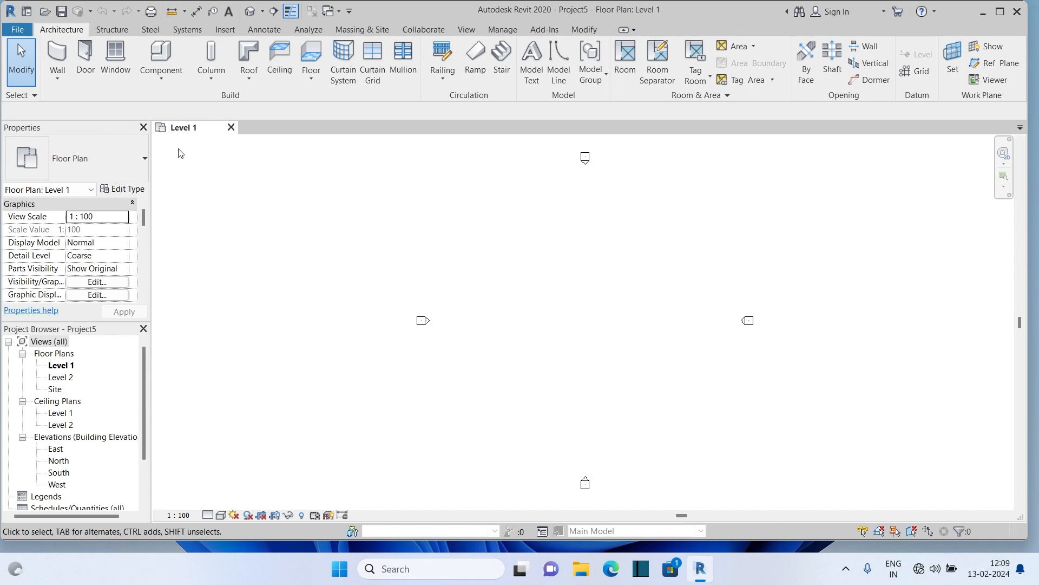
Set the project's length units to centimeters.
key(u)
key(n)
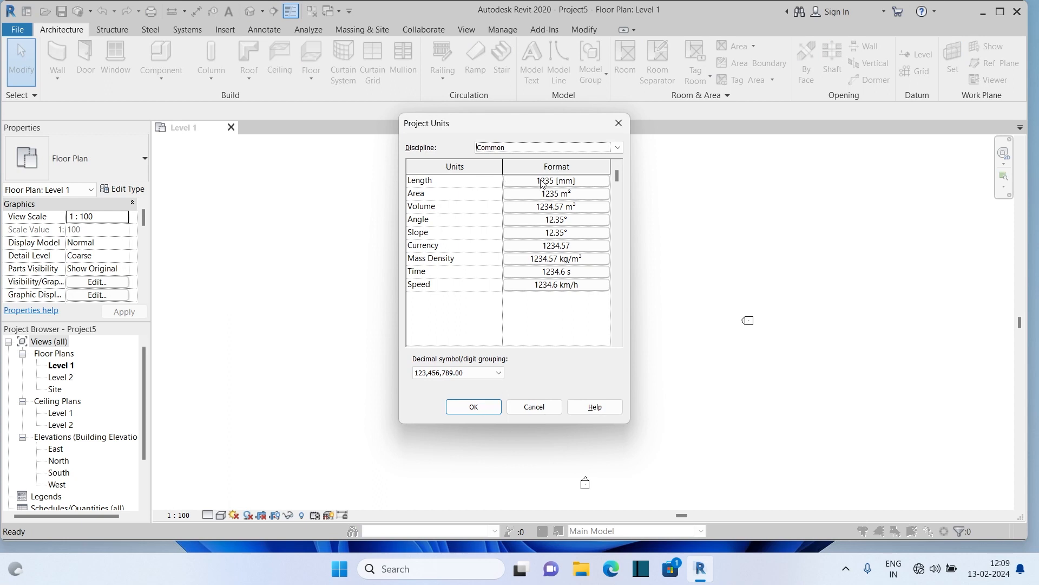
click(602, 183)
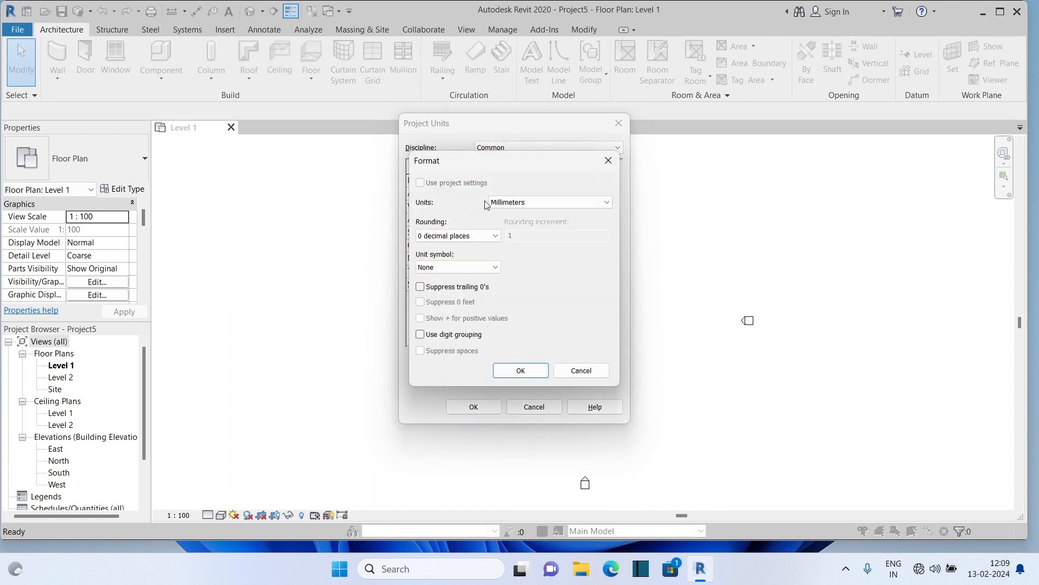
click(605, 203)
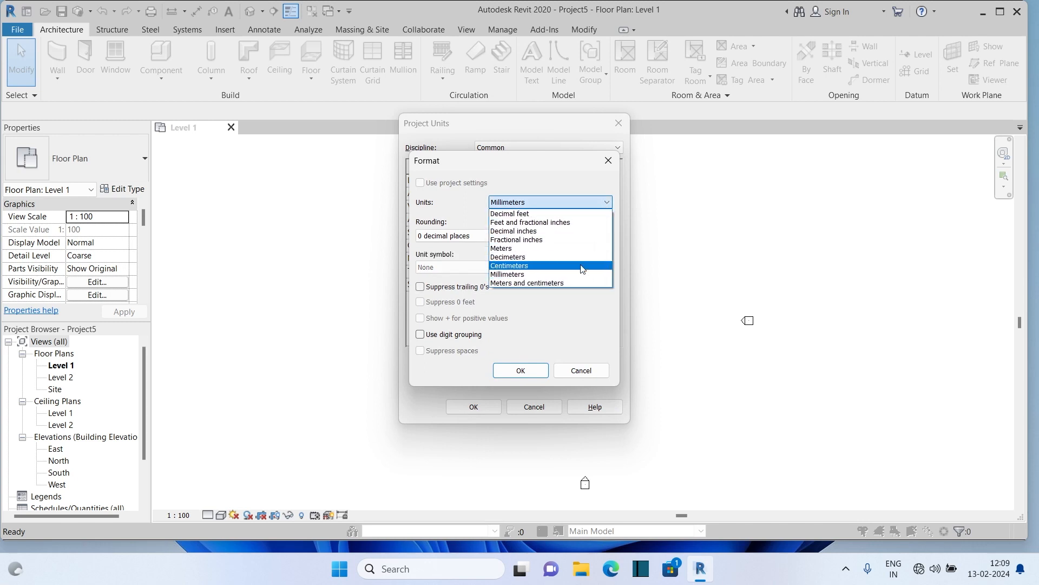
click(515, 266)
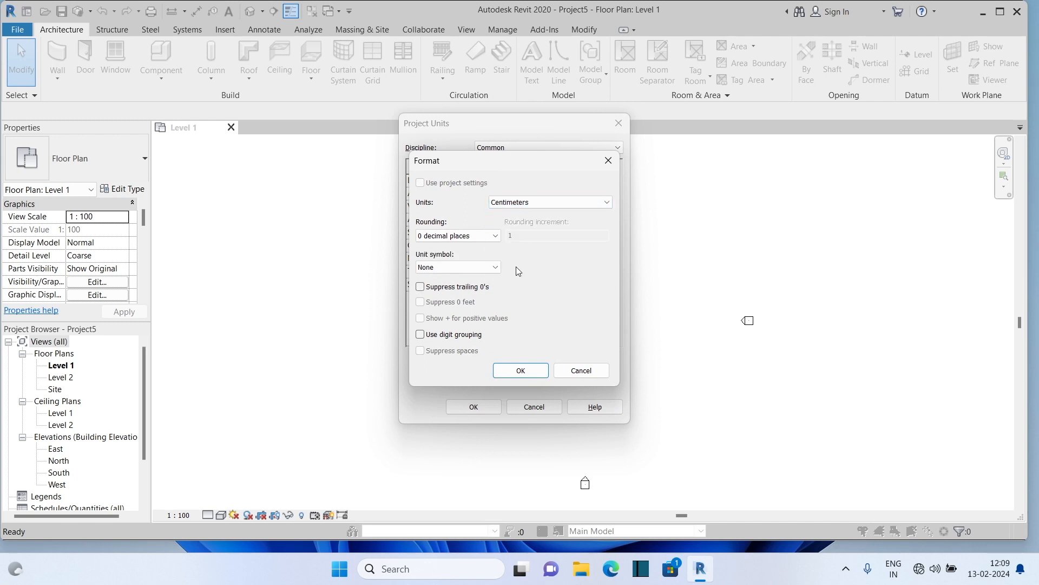
click(521, 372)
click(472, 407)
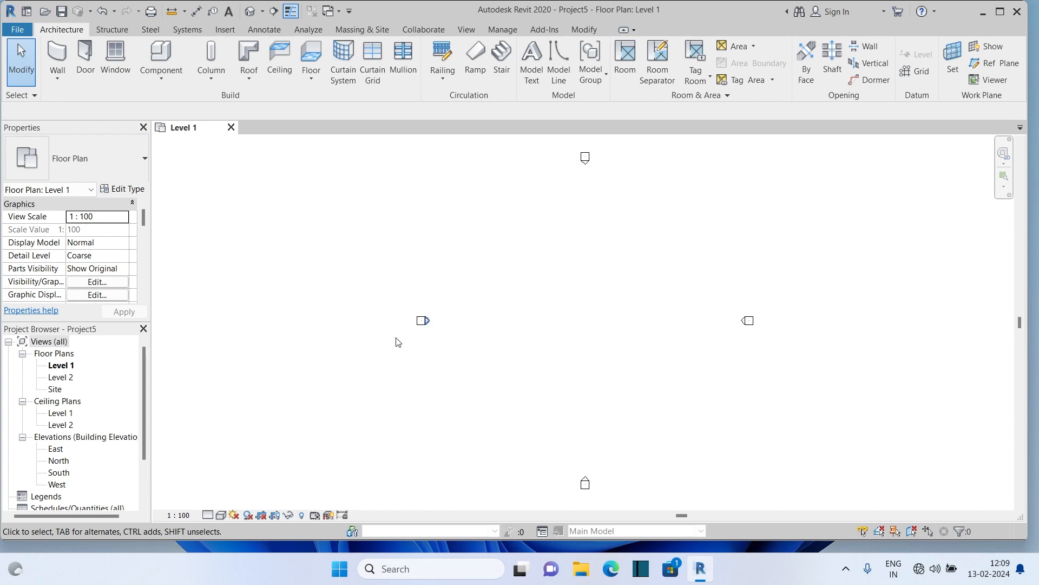
In the East elevation, set the elevation of Level 2 to 300 cm.
double_click(54, 449)
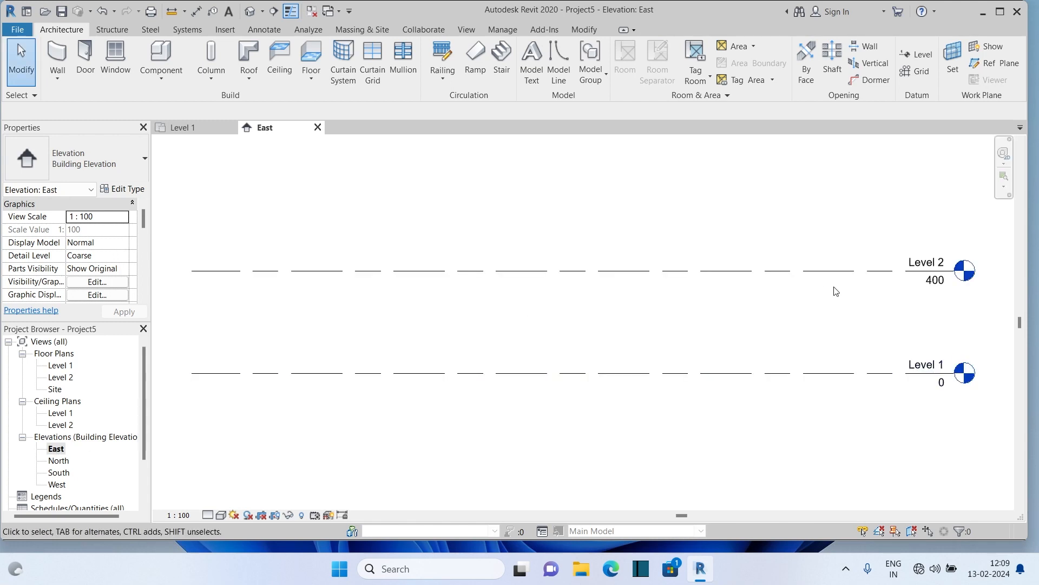
double_click(935, 280)
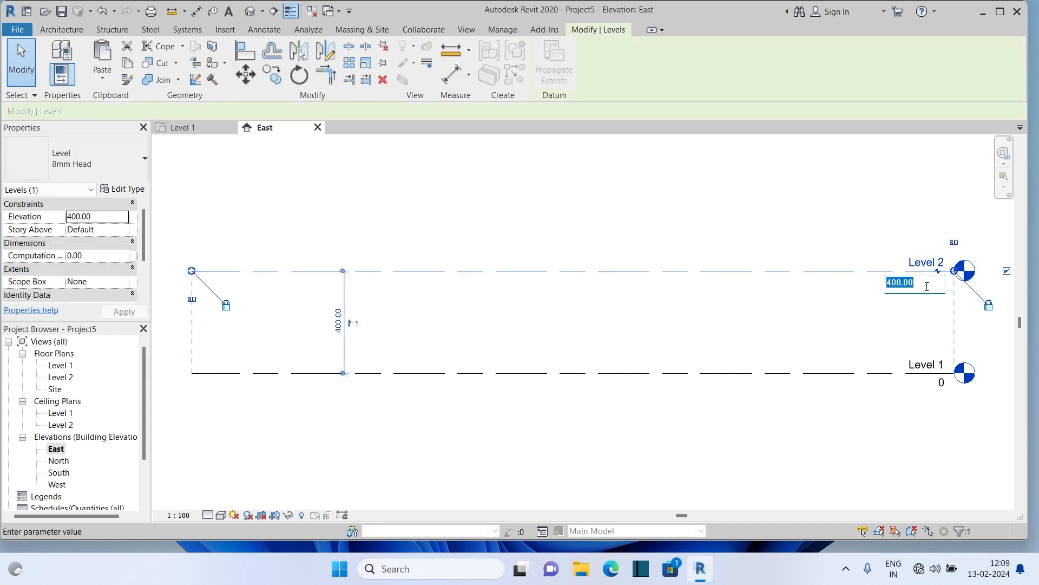
text(300)
key(Return)
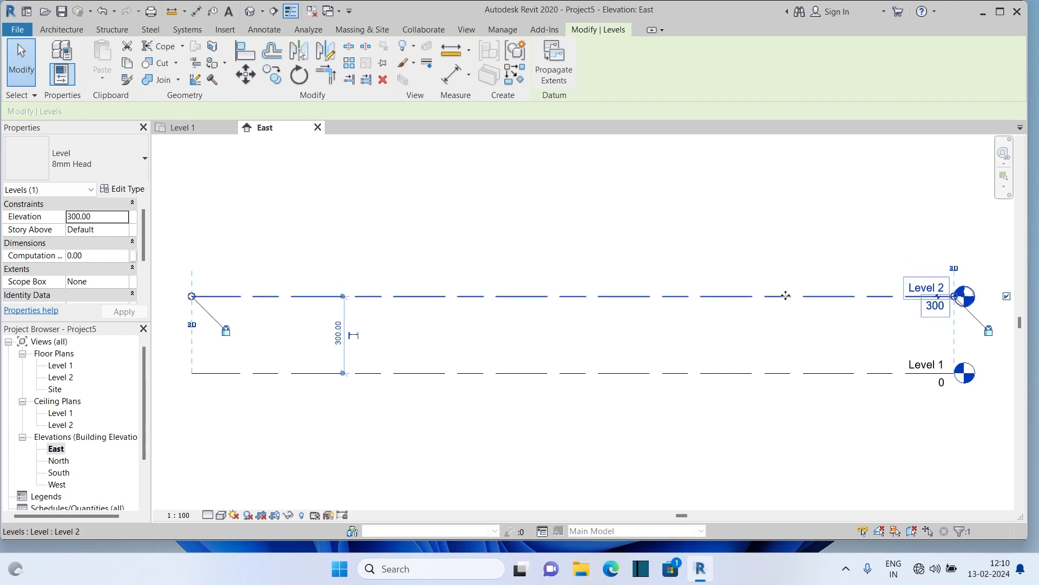
click(778, 247)
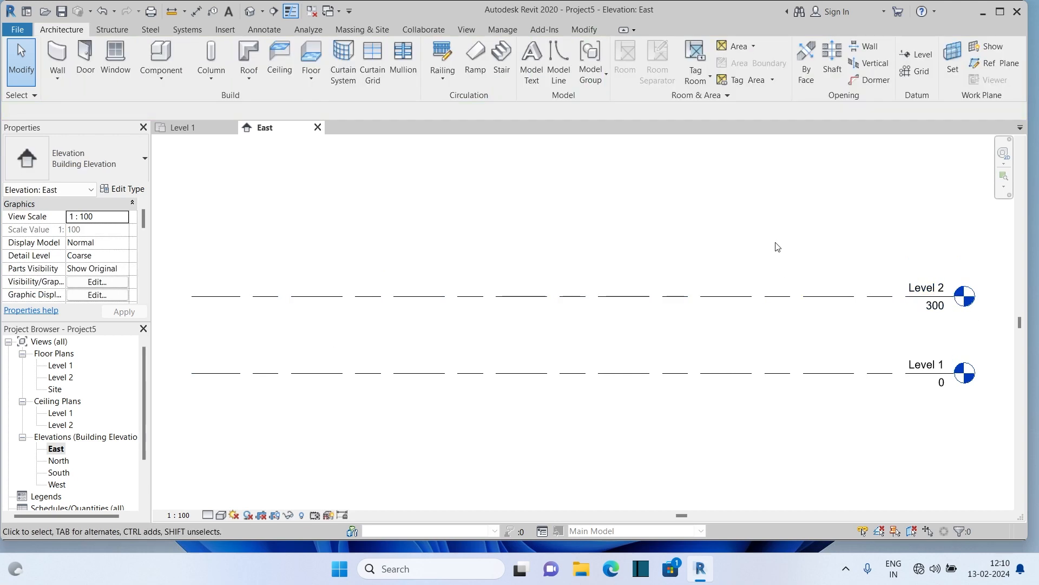
On the Level 1 floor plan, start a Generic - 200mm wall with its top constraint set up to Level 2.
double_click(64, 368)
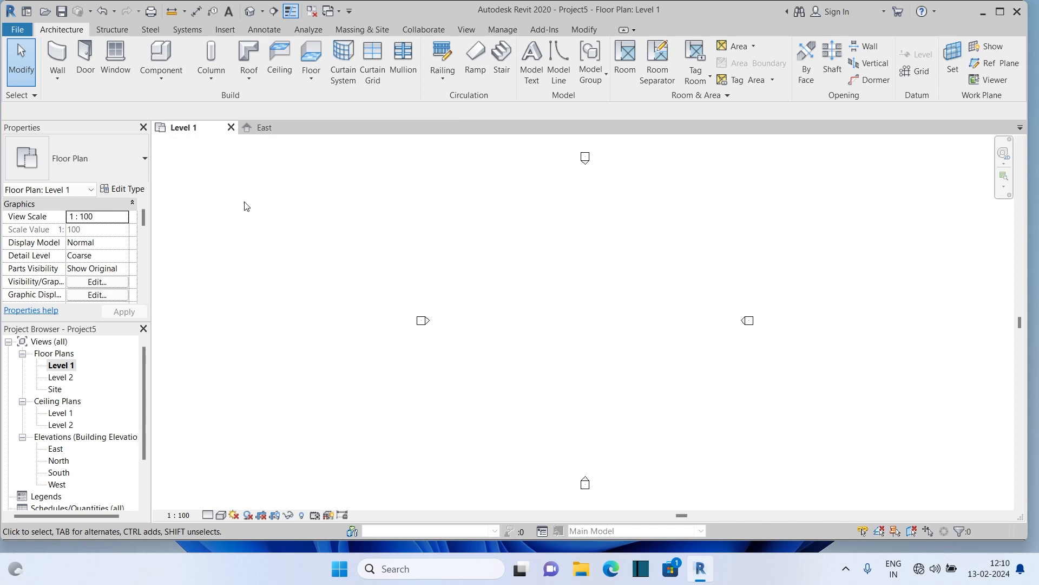
click(55, 54)
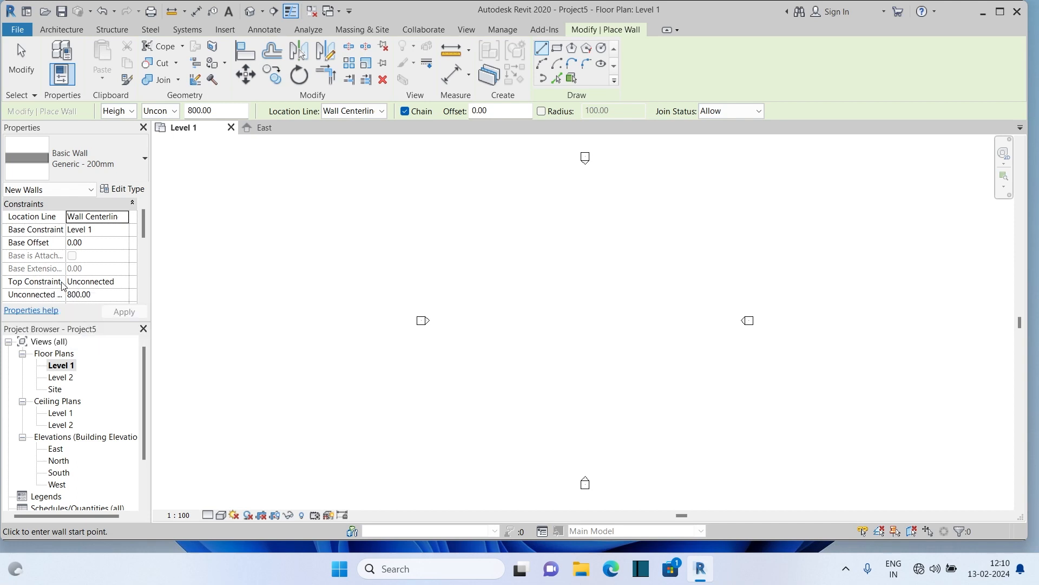
click(107, 283)
click(124, 282)
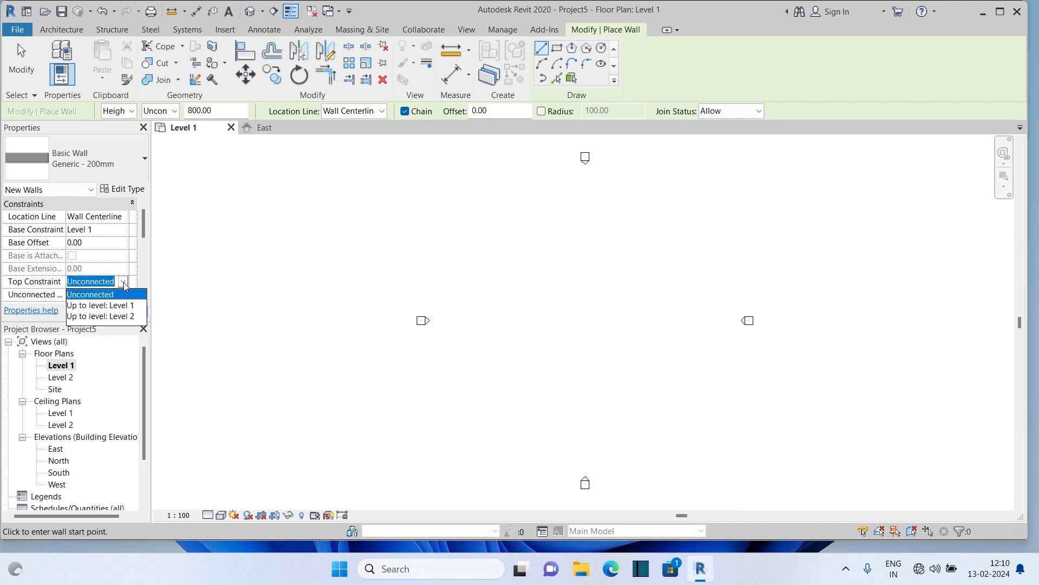
click(132, 317)
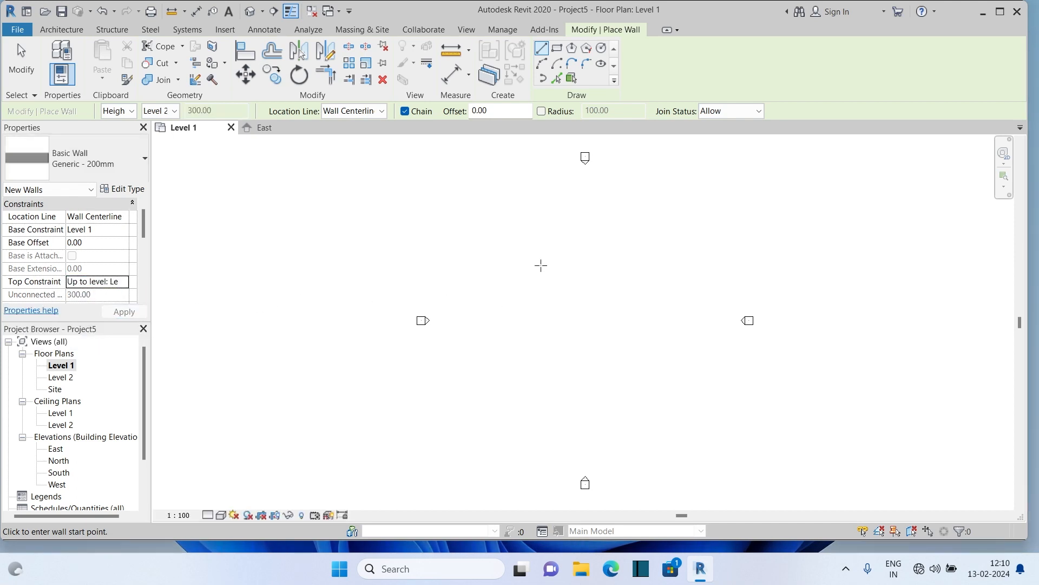
Draw a closed square of walls 300 cm on each side and show it in the default 3D view.
click(532, 242)
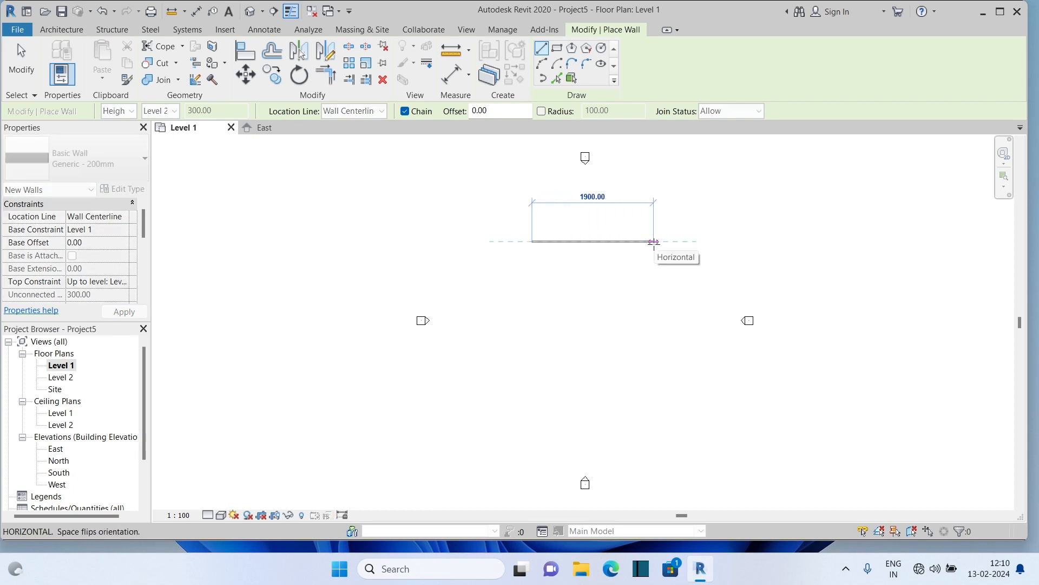
text(300)
key(Return)
text(300)
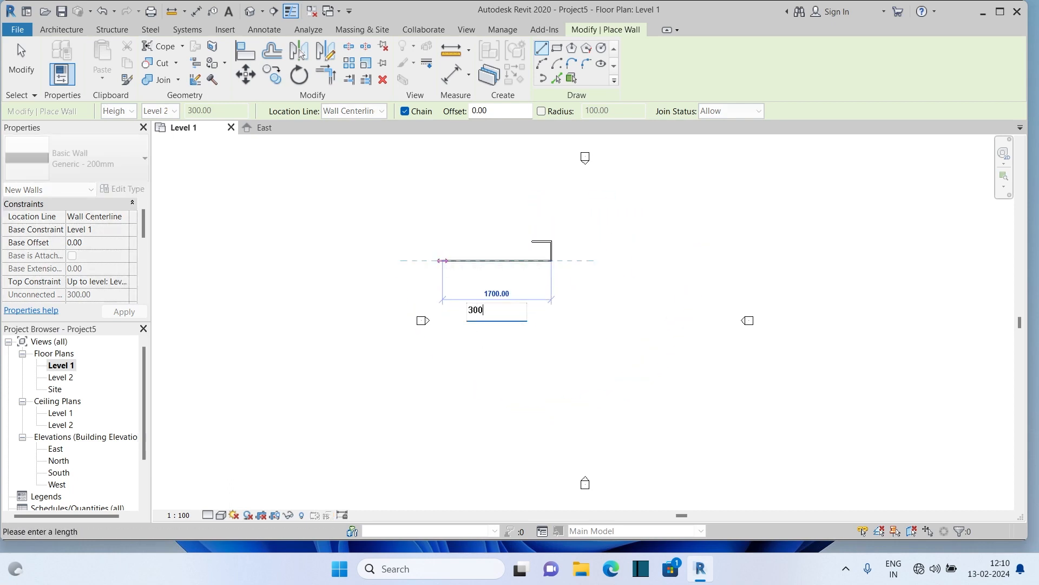
key(Return)
key(Escape)
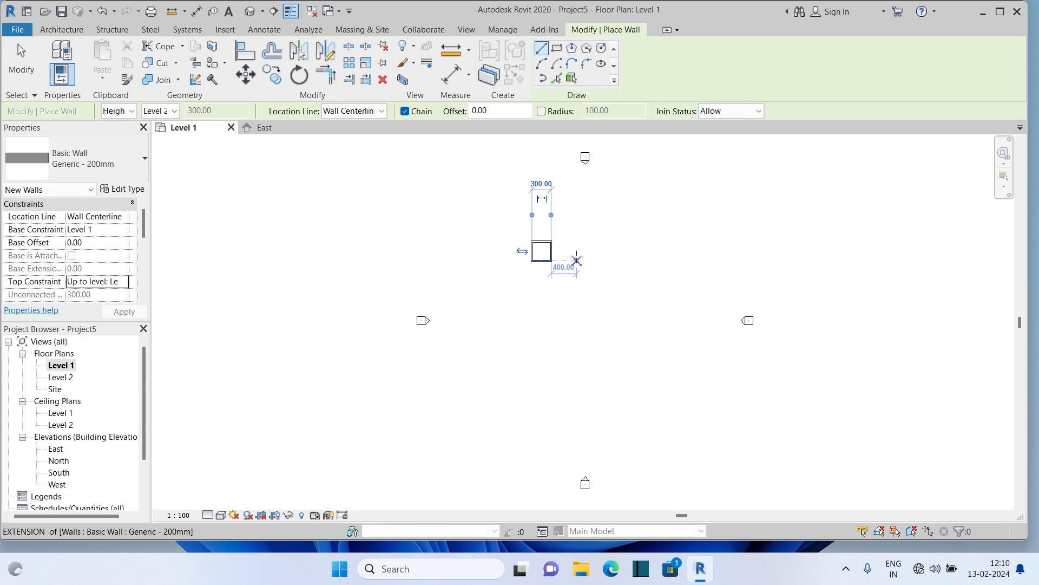
right_click(590, 242)
click(623, 248)
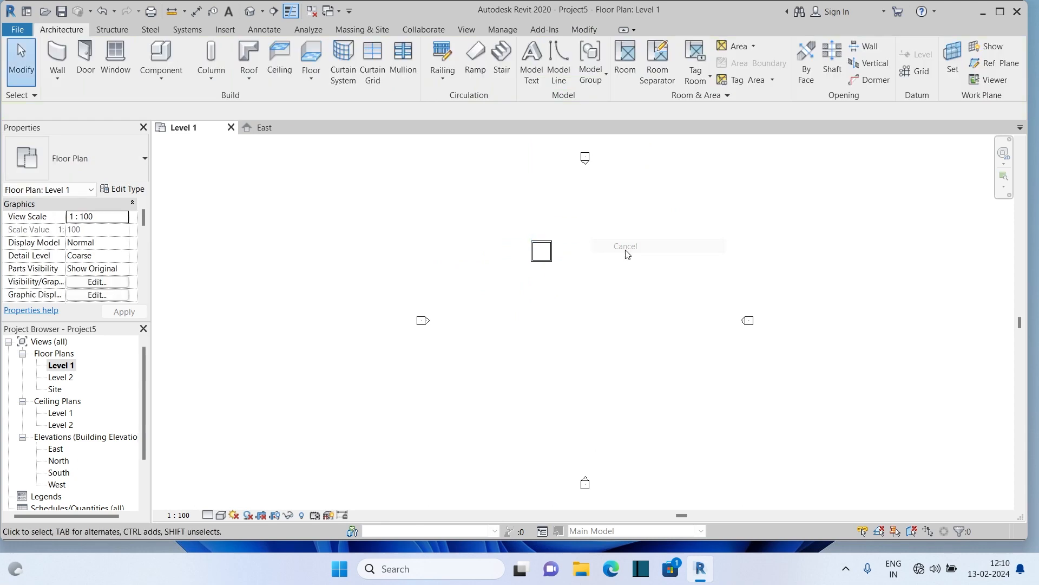
scroll(537, 254, up, 5)
scroll(538, 255, up, 3)
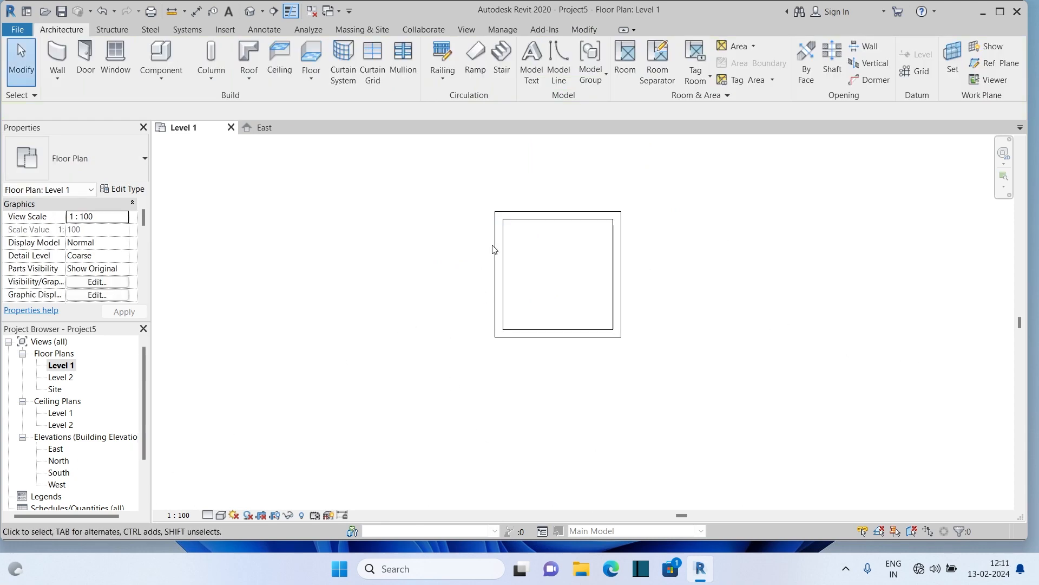
click(249, 11)
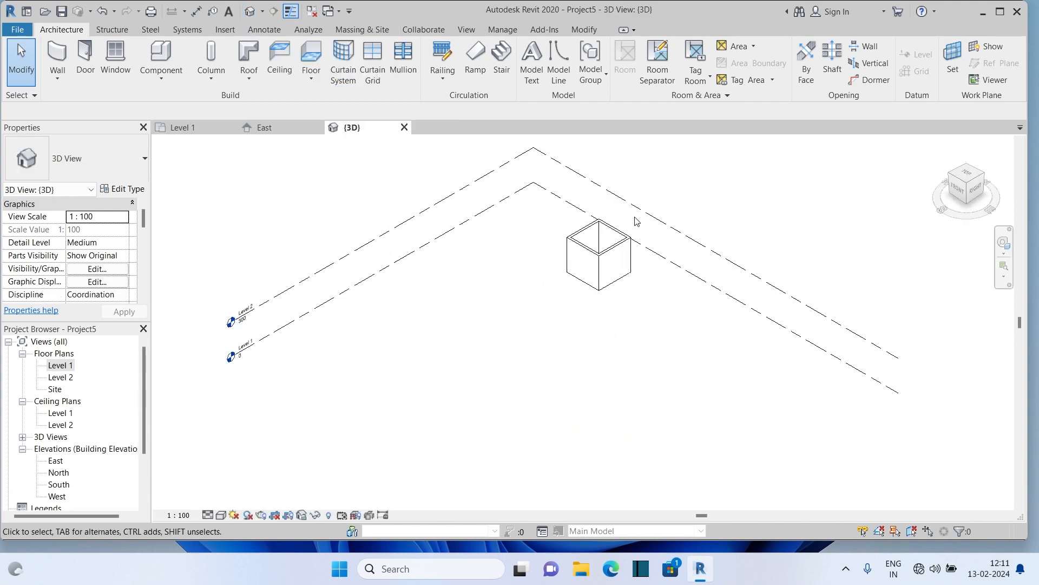
scroll(637, 221, up, 2)
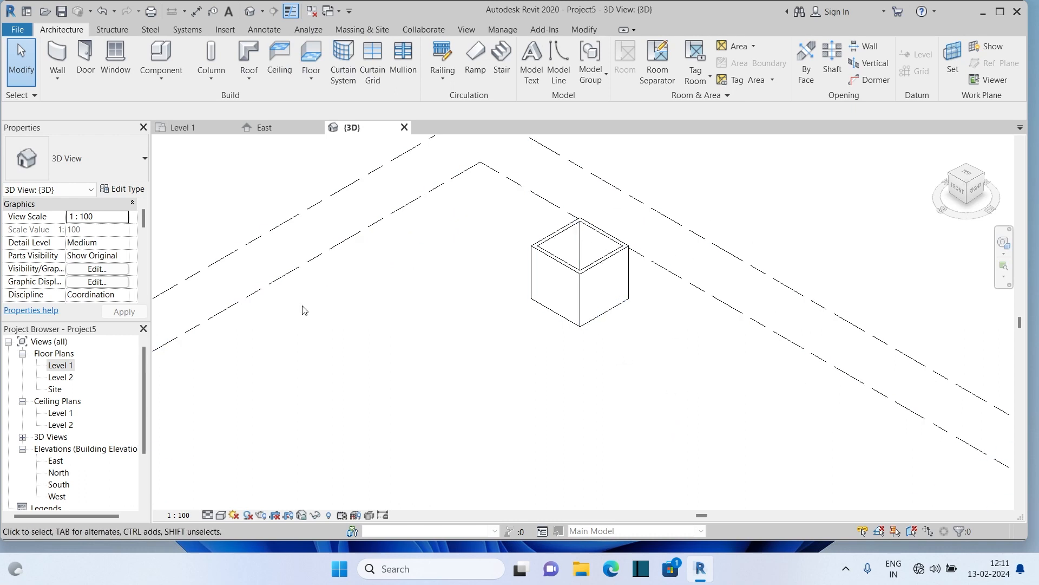
On the Level 2 floor plan, create a slope-defining footprint roof over the four walls with a 60 cm overhang.
click(65, 377)
double_click(66, 377)
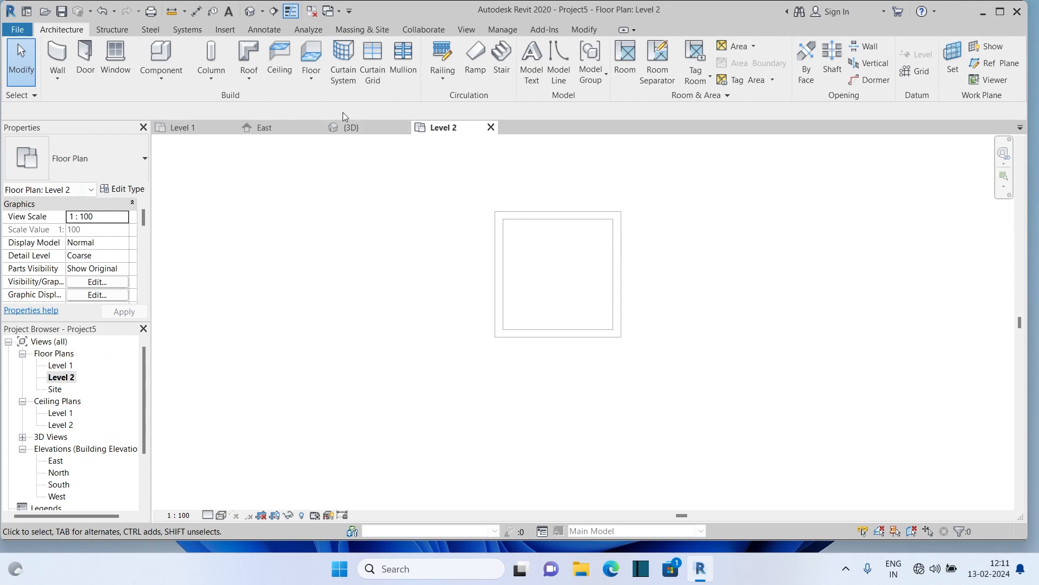
click(247, 83)
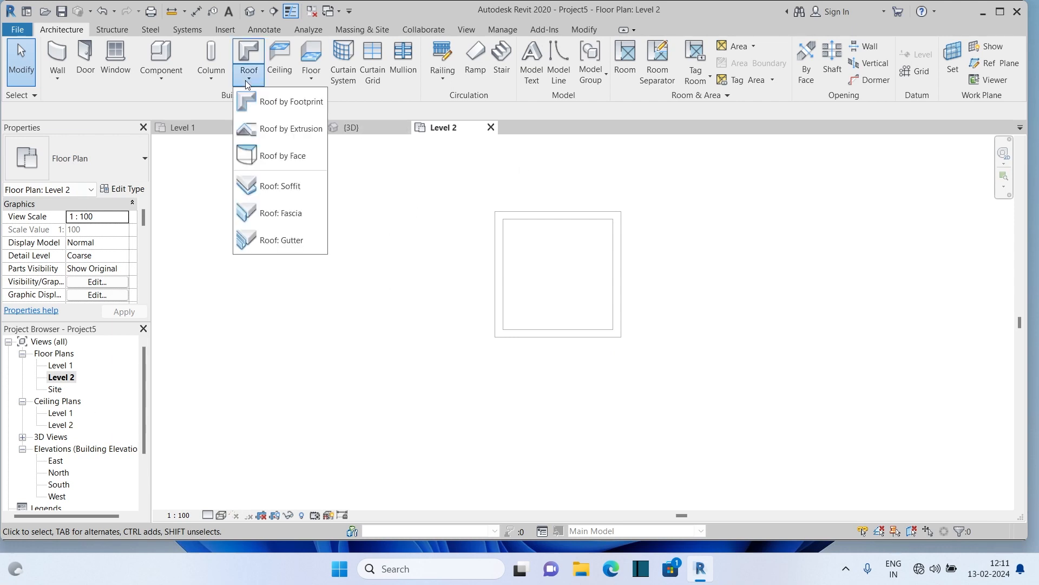
click(287, 103)
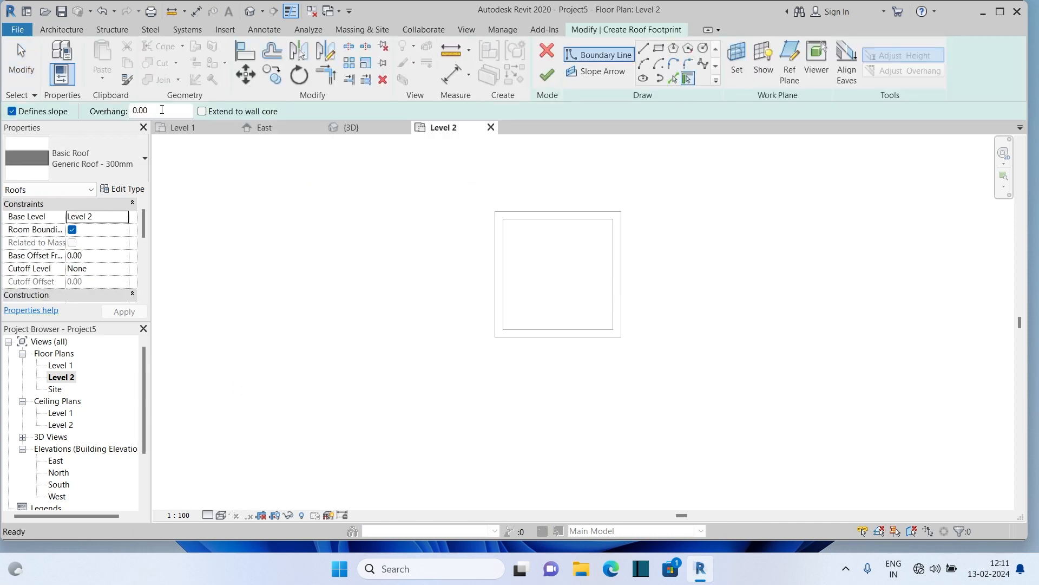
double_click(162, 110)
text(60)
click(547, 212)
click(621, 257)
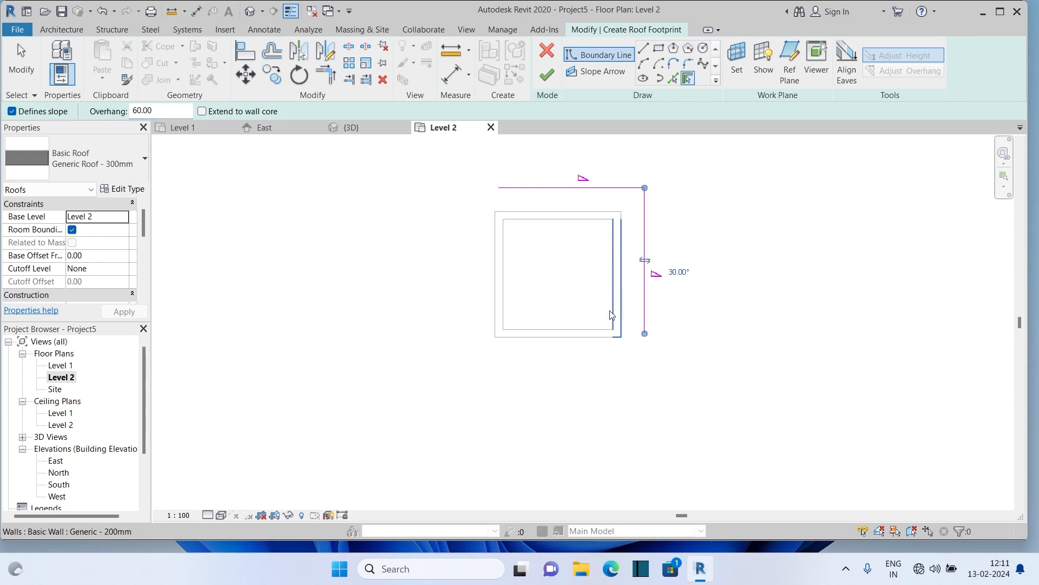
click(579, 335)
click(496, 281)
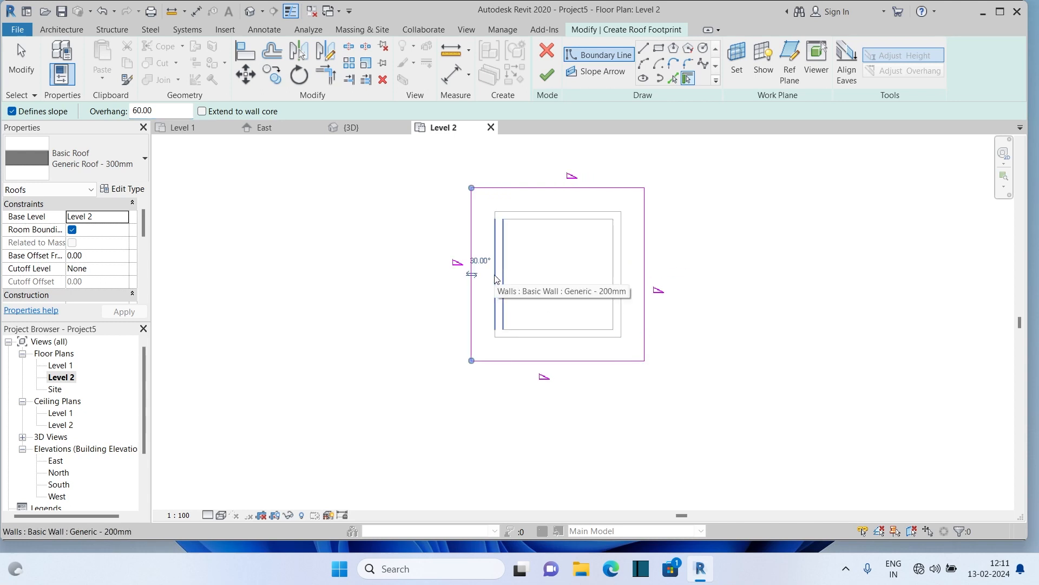
click(551, 77)
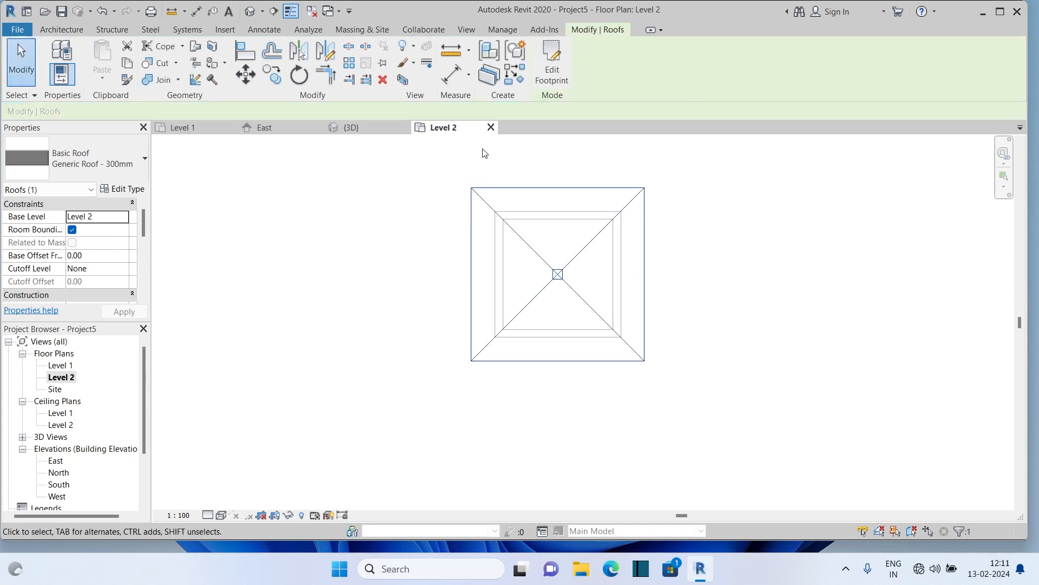
click(694, 240)
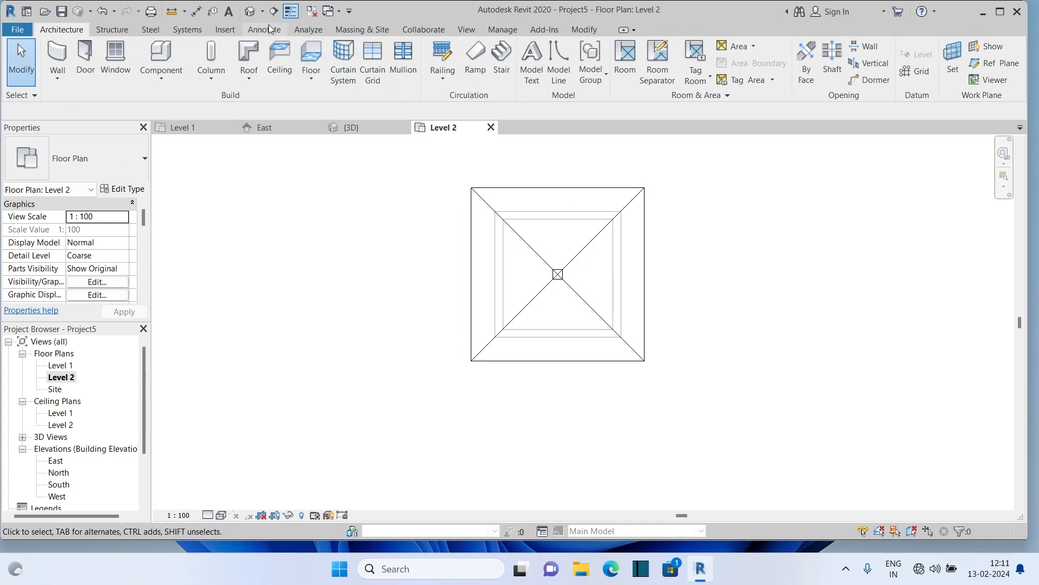
In the 3D view, change the roof's type to Sloped Glazing.
click(250, 11)
scroll(554, 287, up, 3)
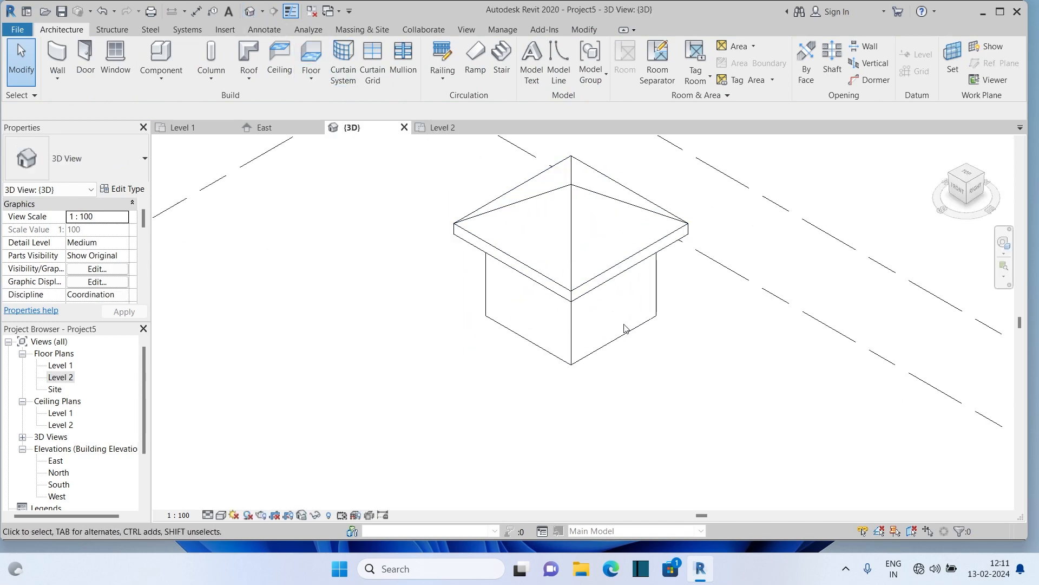
click(575, 190)
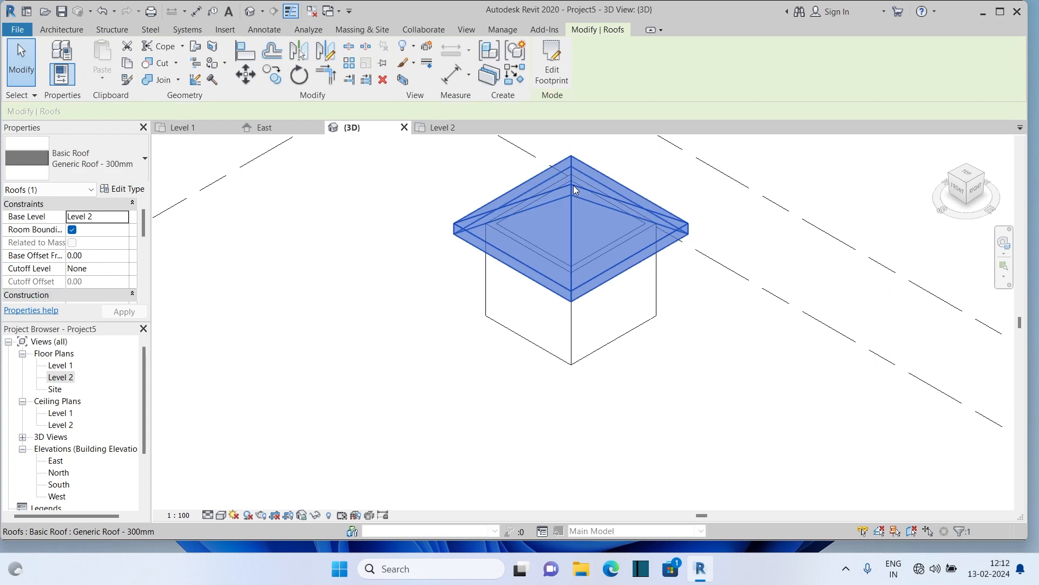
click(146, 161)
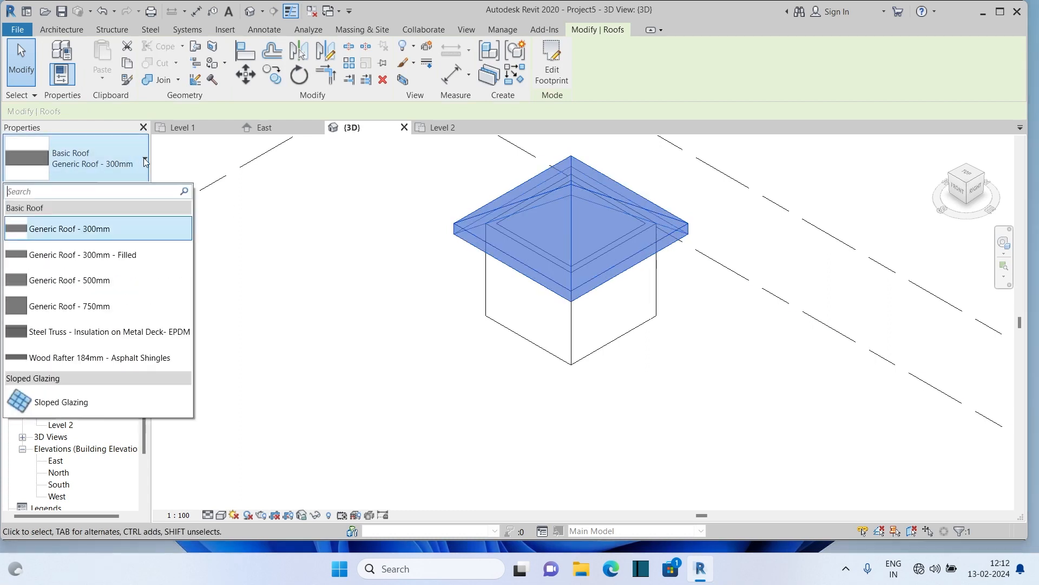
click(74, 407)
click(483, 204)
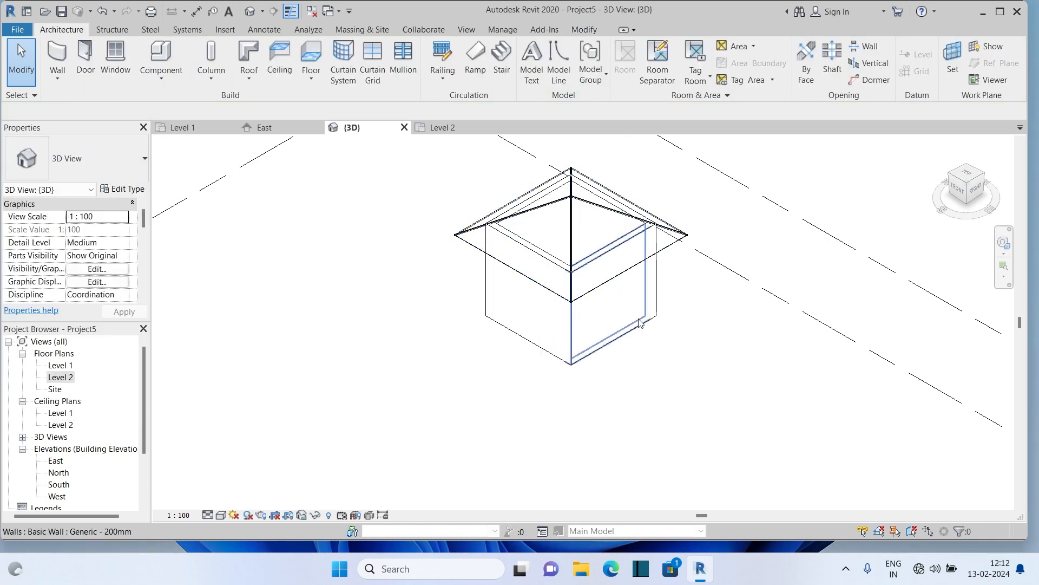
Hide both level elements, Level 1 and Level 2, in the 3D view.
scroll(732, 253, down, 3)
scroll(731, 248, down, 2)
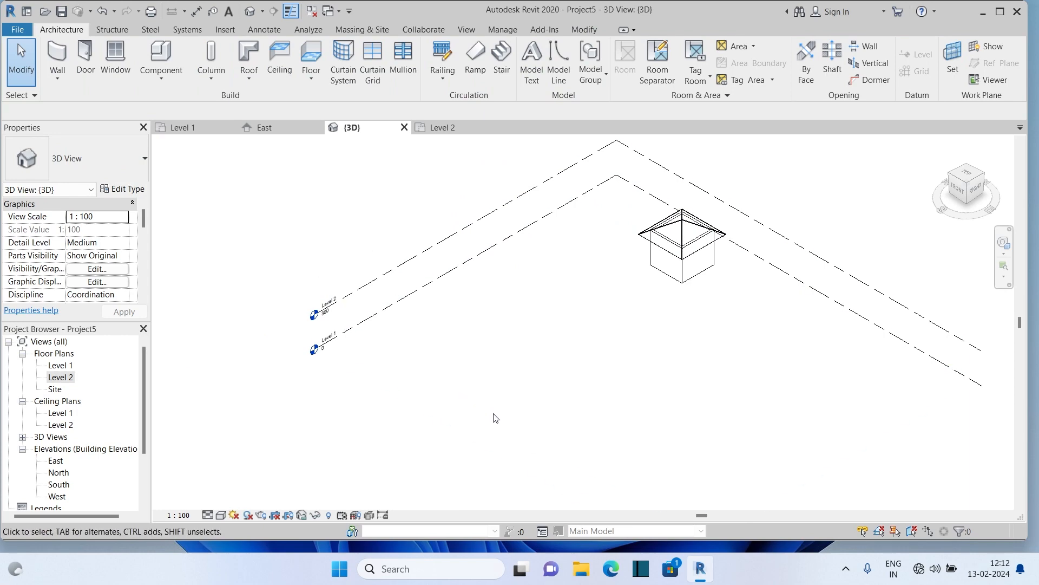
drag(493, 417, 238, 234)
right_click(353, 308)
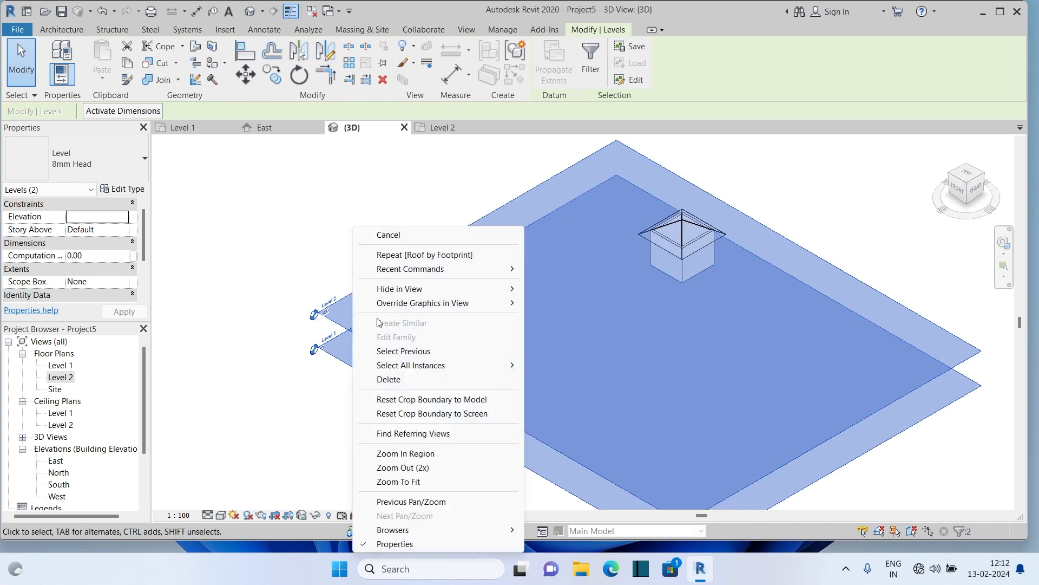
mouse_move(411, 289)
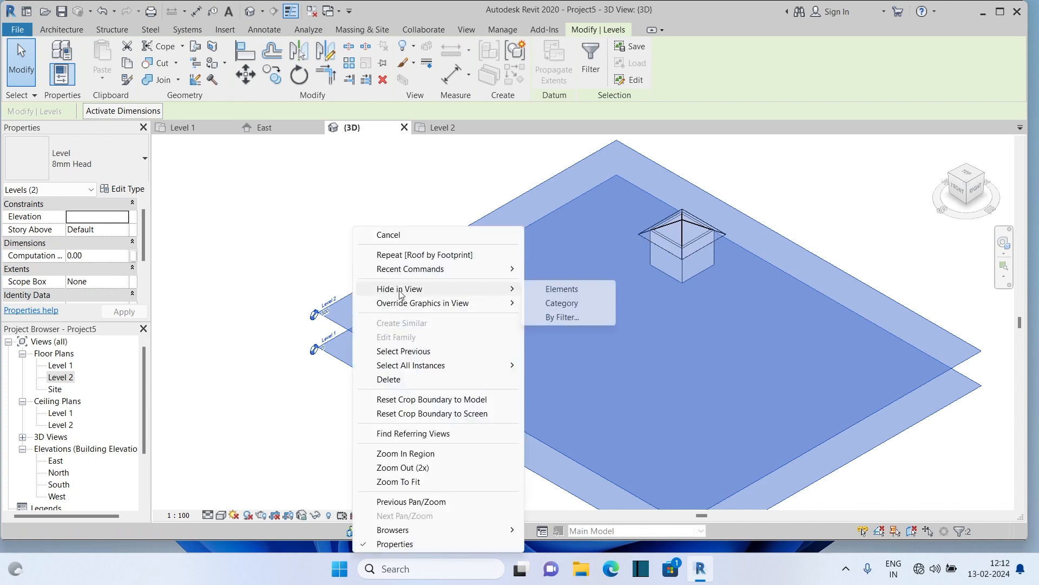
click(575, 290)
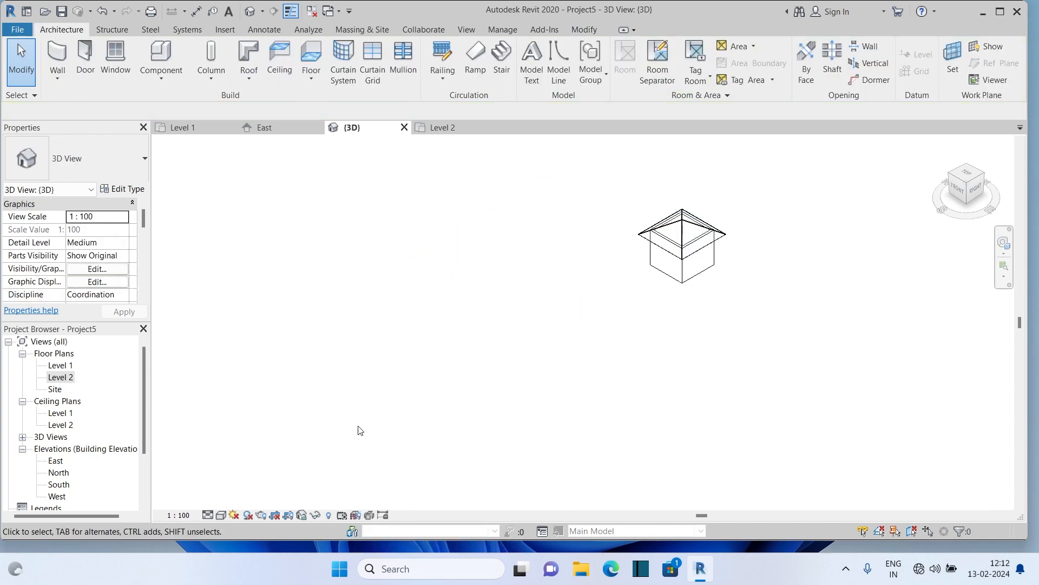
Duplicate the roof's Sloped Glazing type under the name Sloped Glazing 2.
scroll(358, 426, down, 3)
scroll(457, 357, up, 6)
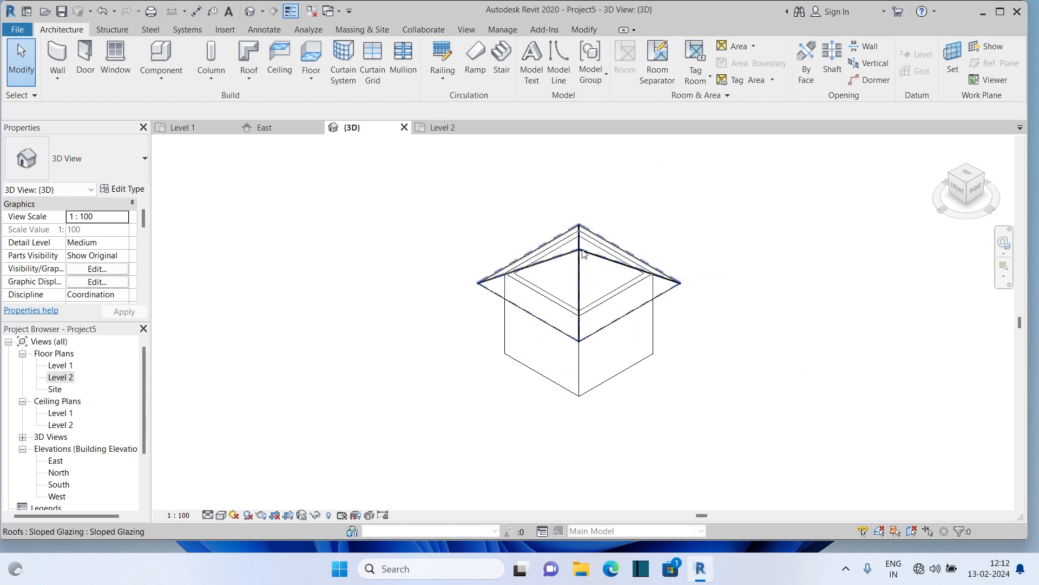
click(583, 254)
click(116, 189)
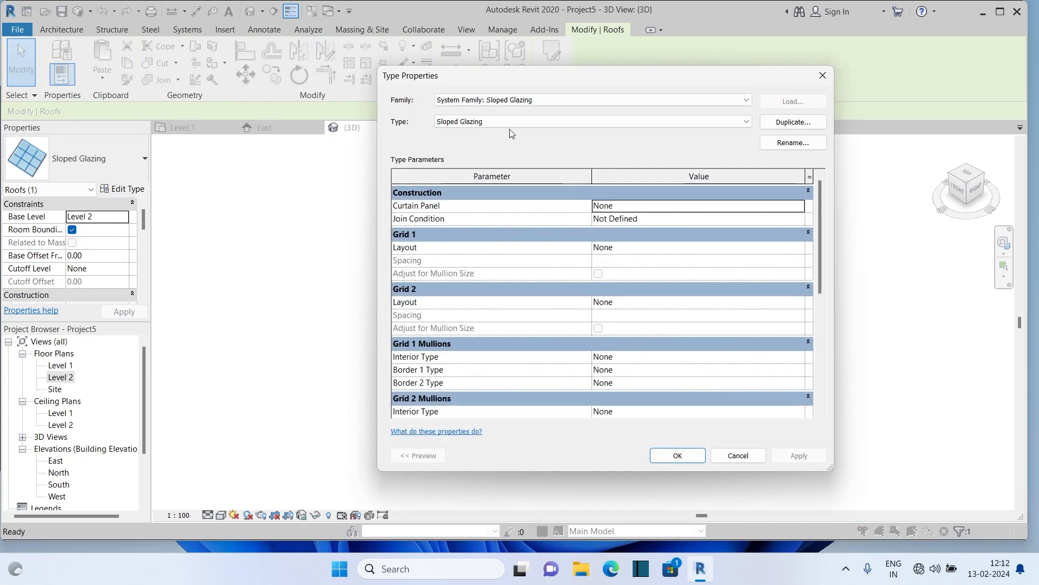
click(790, 122)
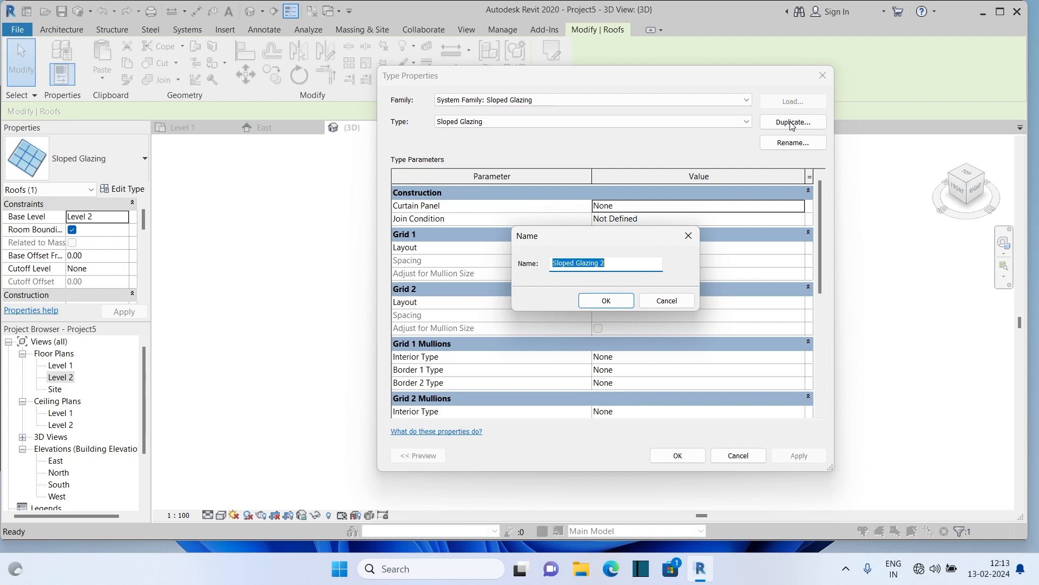
click(606, 301)
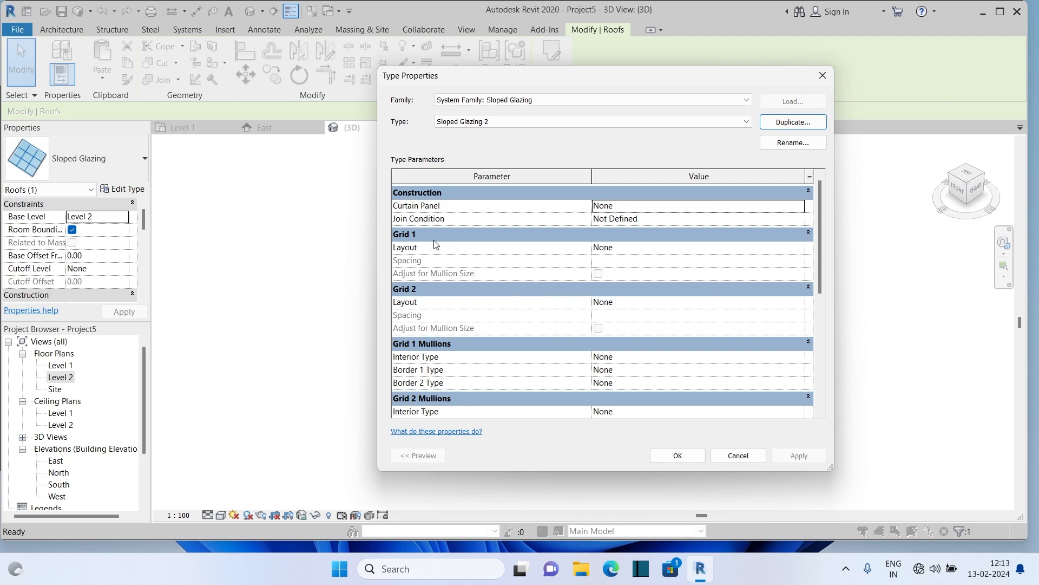
Set the Grid 1 layout of the duplicated glazing type to Fixed Distance with a spacing of 60 cm.
click(716, 250)
click(799, 249)
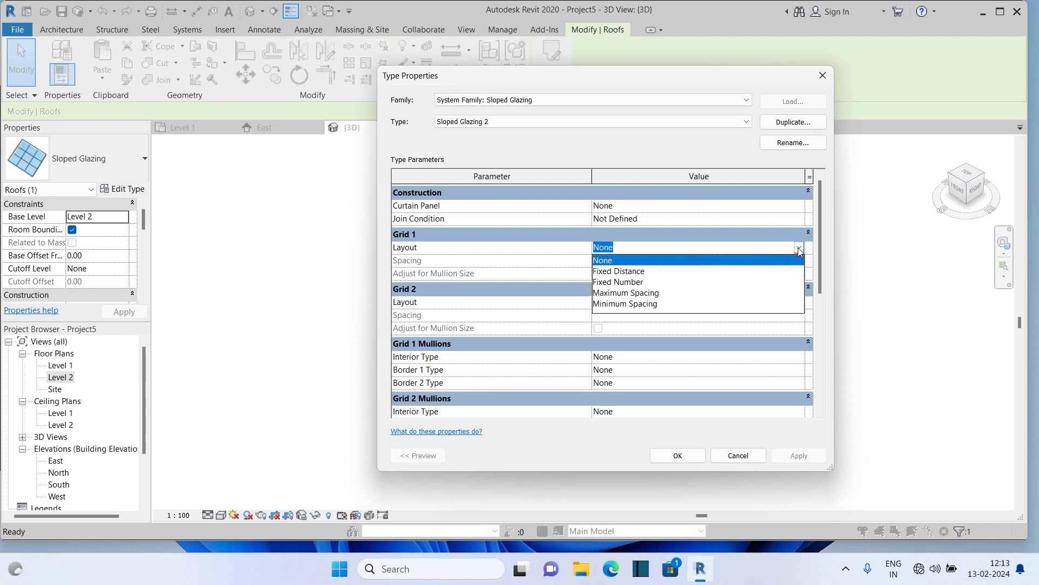
click(641, 274)
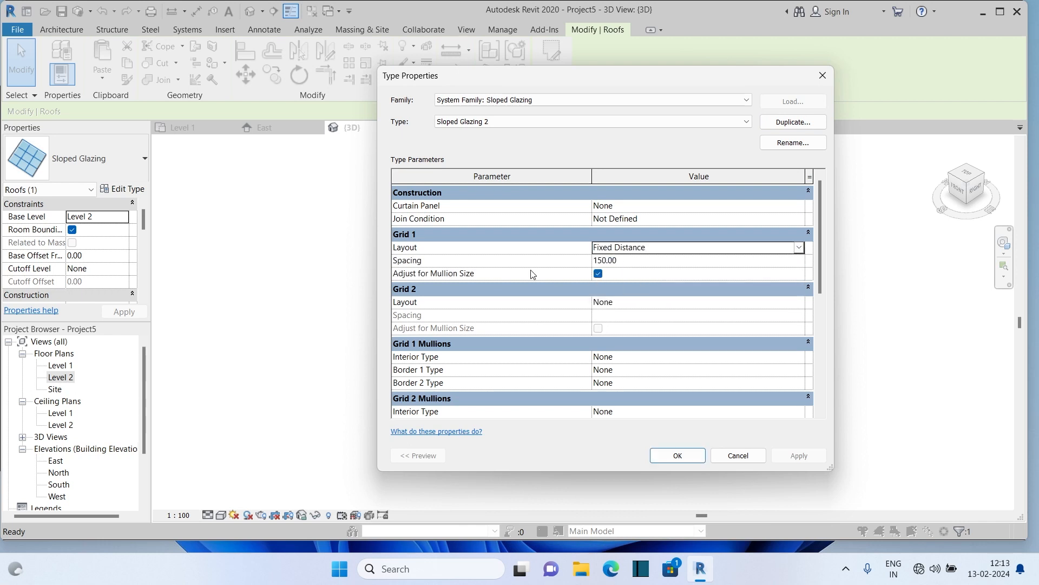
click(632, 261)
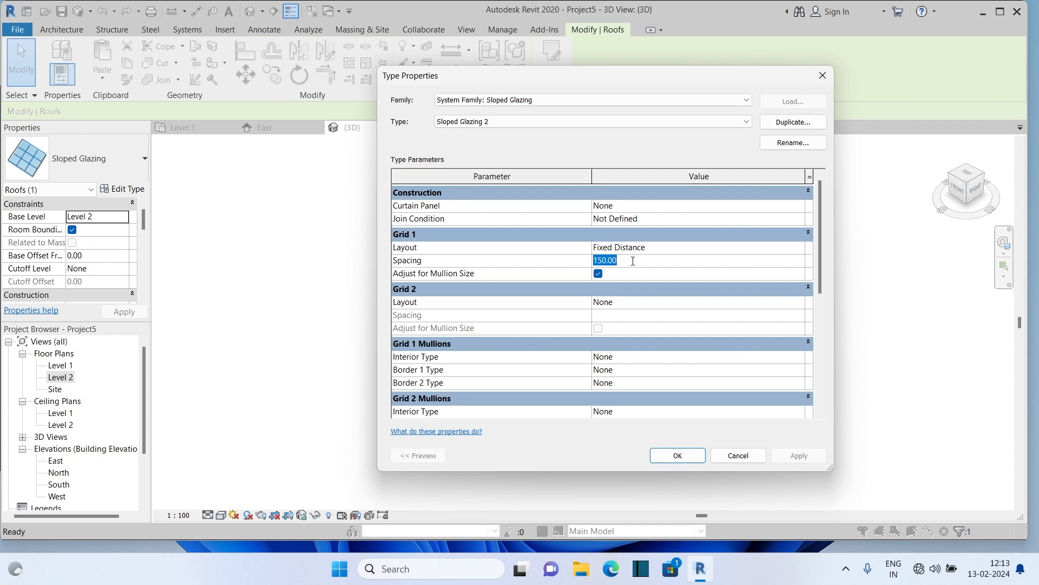
text(60)
Set the Grid 1 interior and border 1 mullion types to Rectangular Mullion : 50mm x 150mm.
click(415, 354)
click(799, 357)
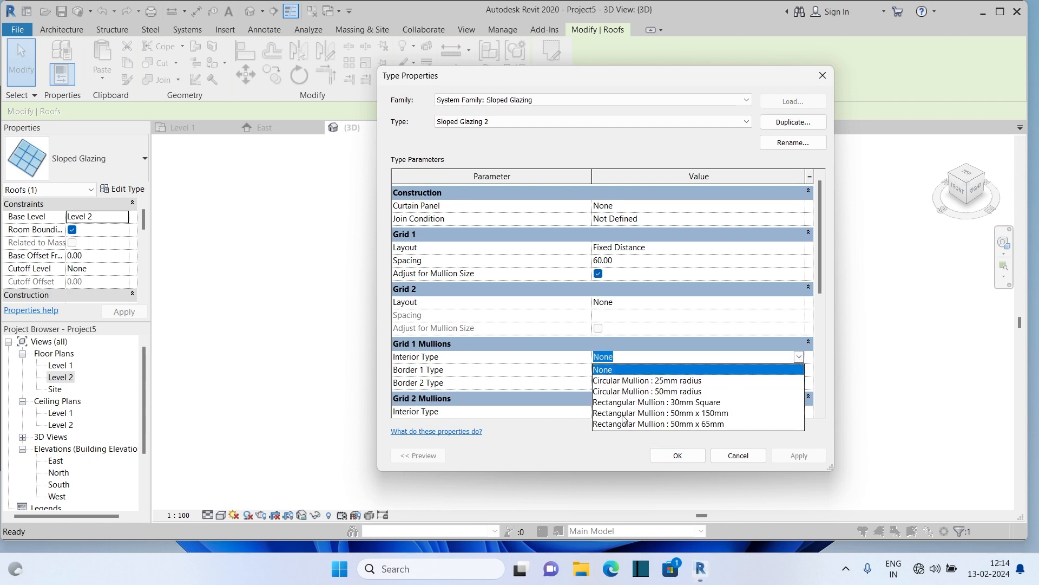
click(676, 415)
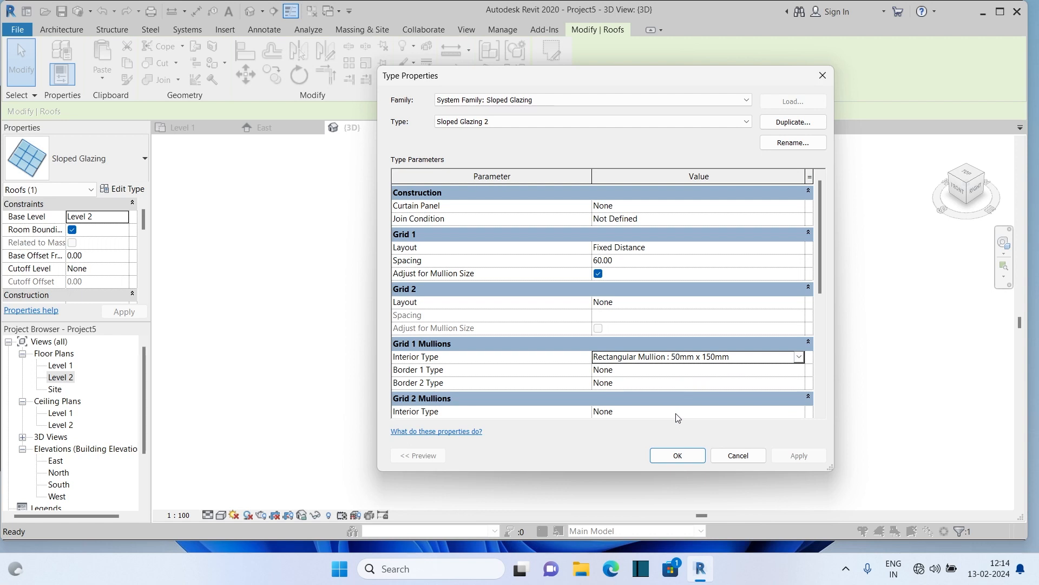
click(667, 371)
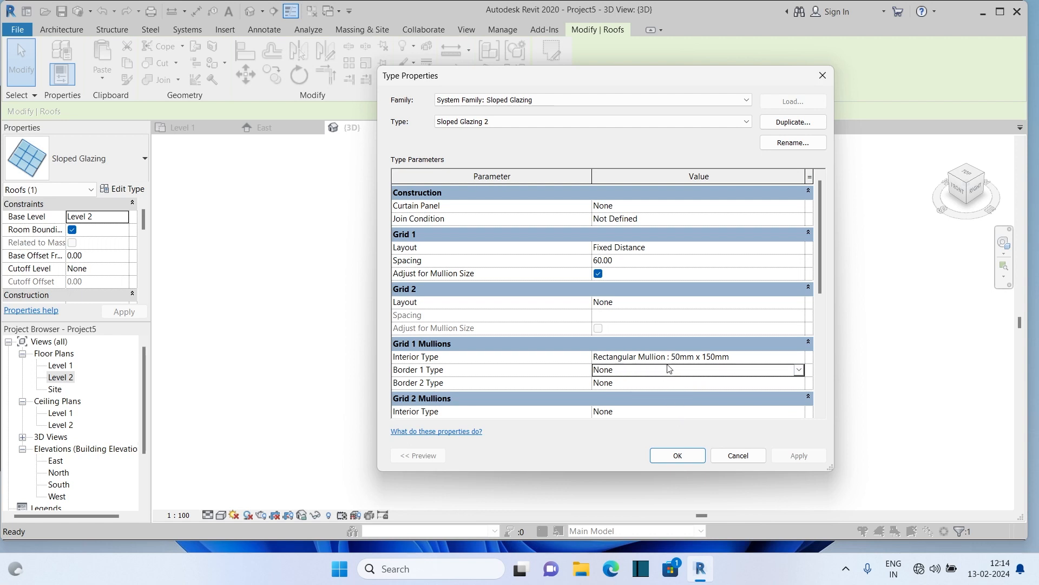
click(799, 370)
scroll(679, 421, down, 1)
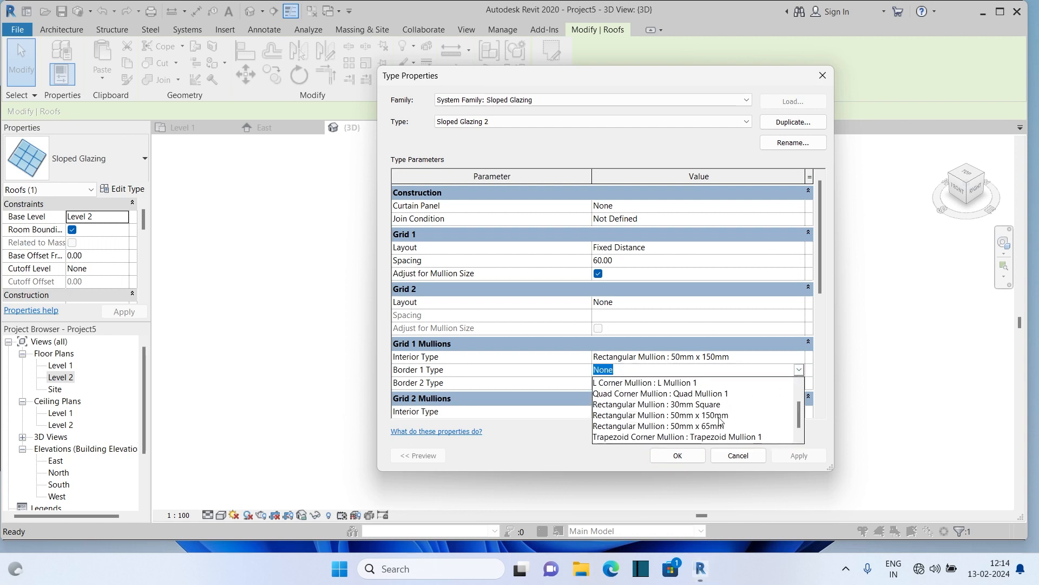
click(677, 416)
Set the Grid 1 border 2 mullion type to Rectangular Mullion : 50mm x 150mm and apply the type properties to the roof.
click(686, 383)
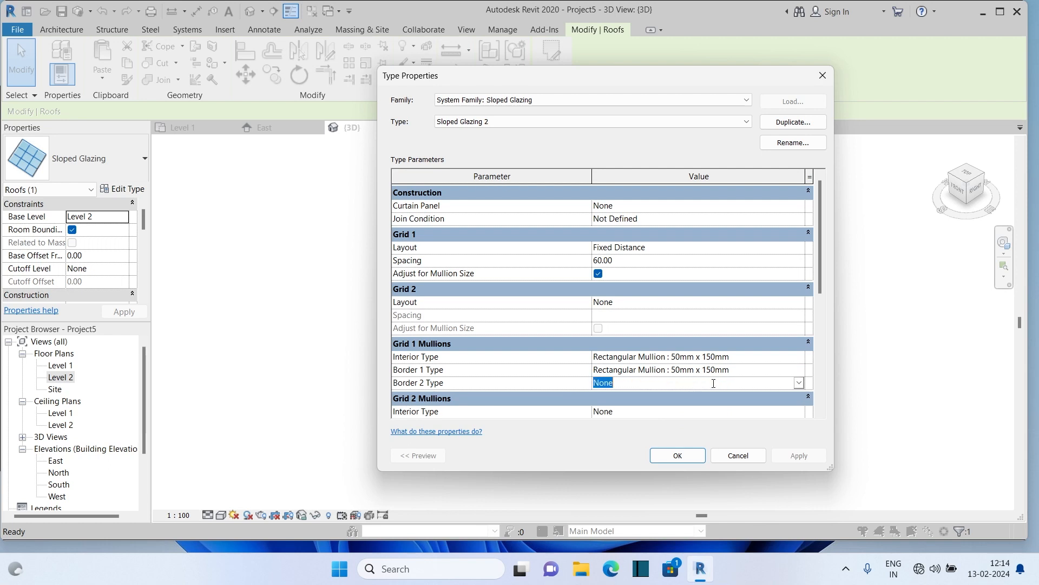
click(800, 384)
scroll(721, 429, down, 2)
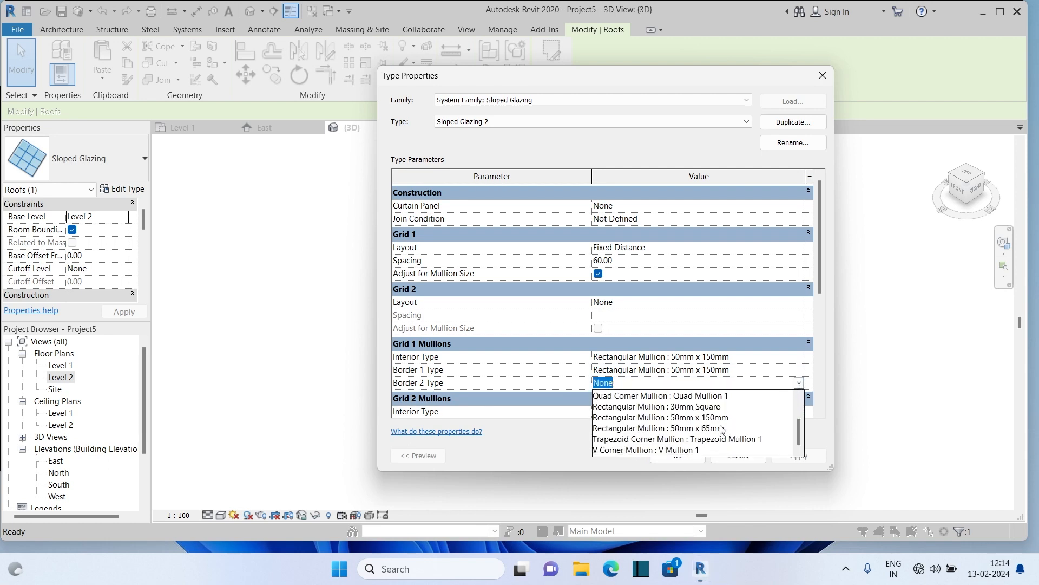
click(699, 417)
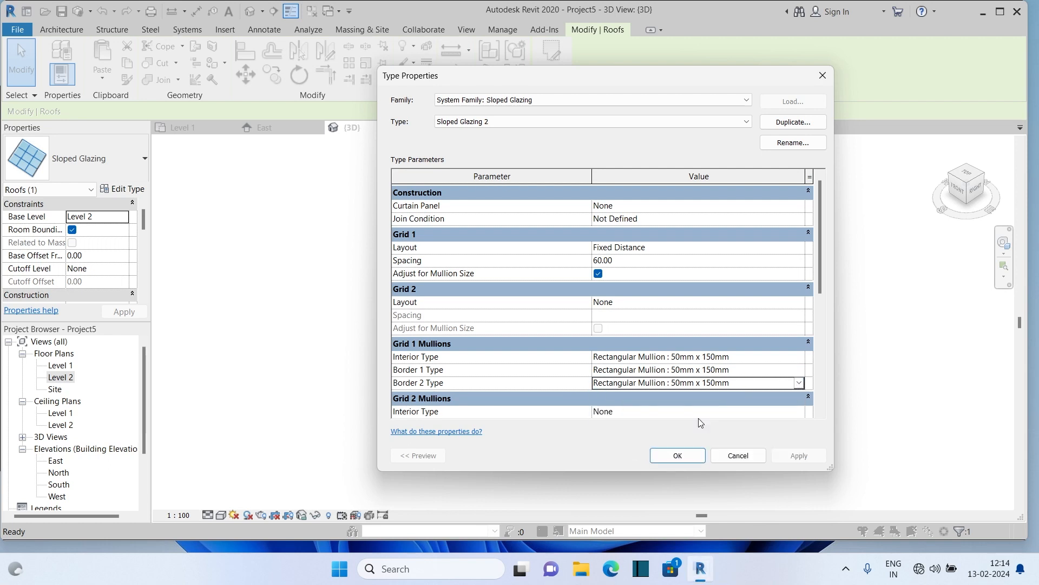
click(677, 456)
click(724, 386)
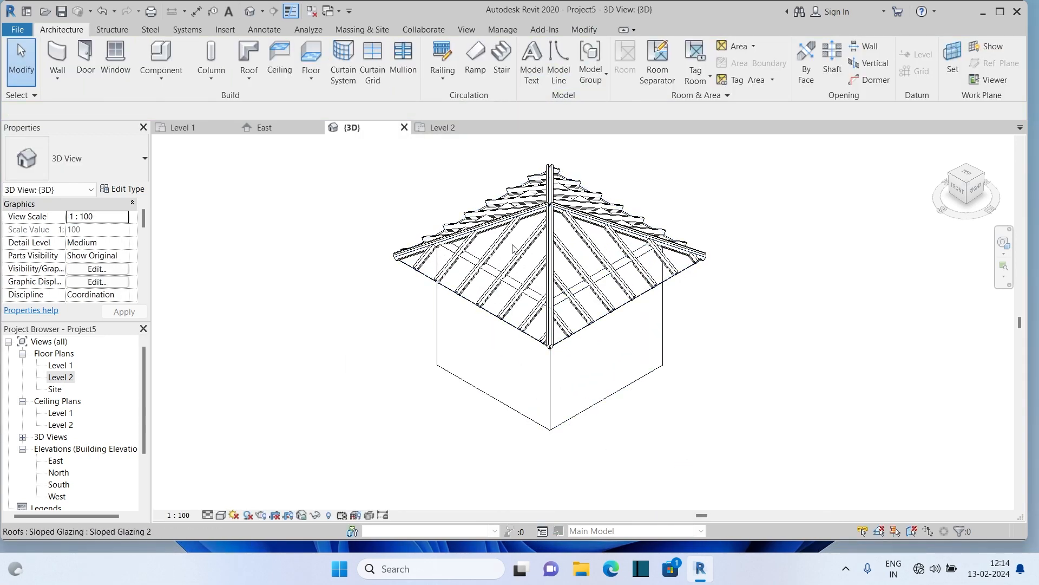
scroll(452, 257, up, 2)
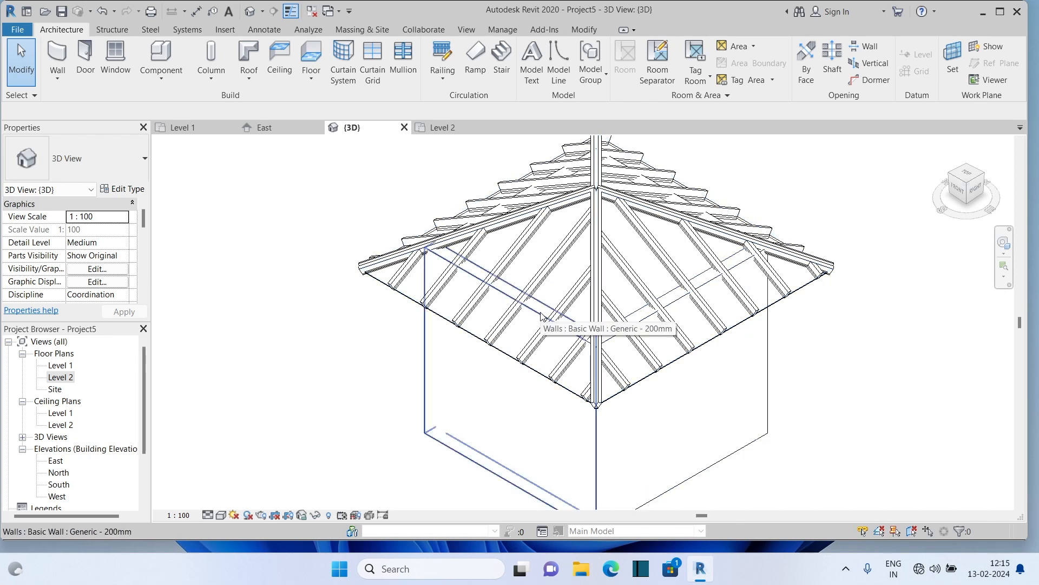
On the Level 2 floor plan, start an in-place Generic Models component named Bottom Cord1.
double_click(68, 378)
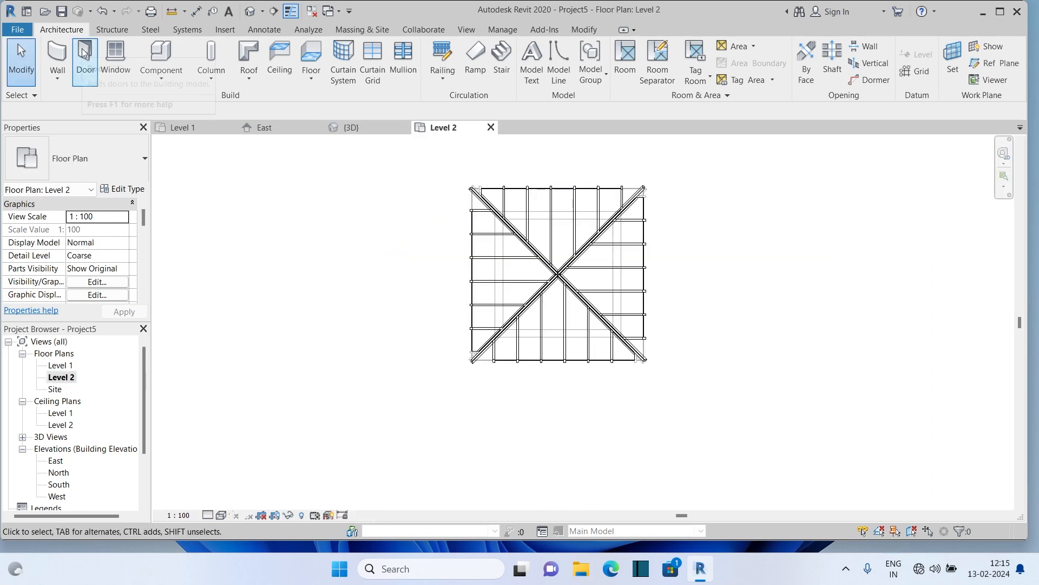
click(162, 79)
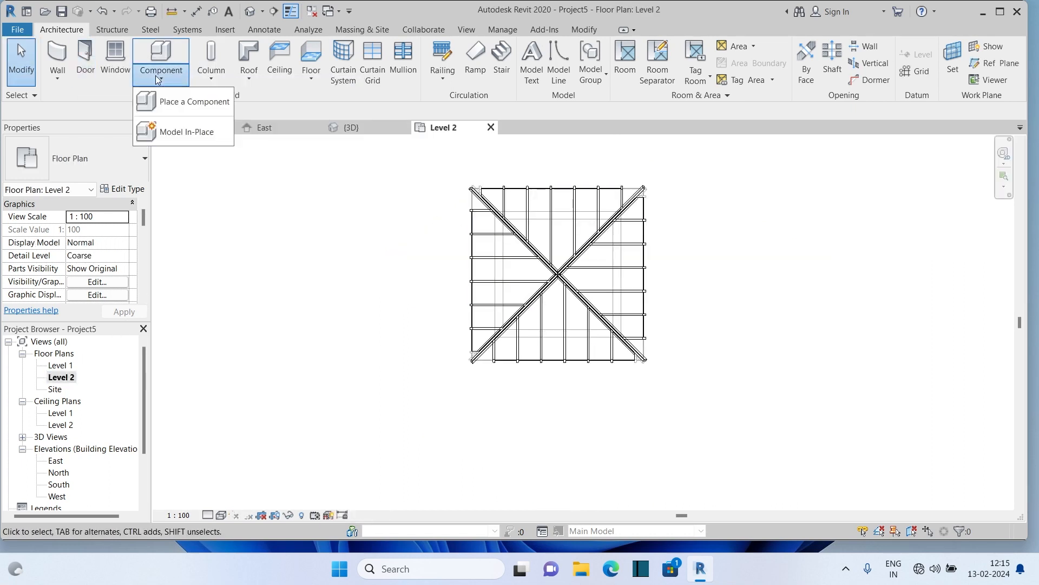
click(189, 137)
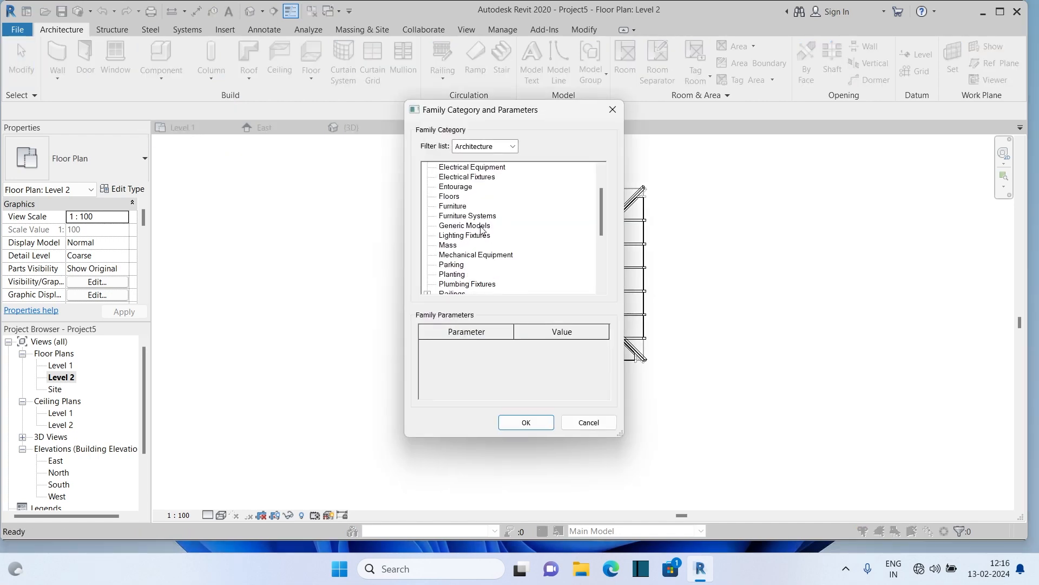
click(482, 227)
click(526, 422)
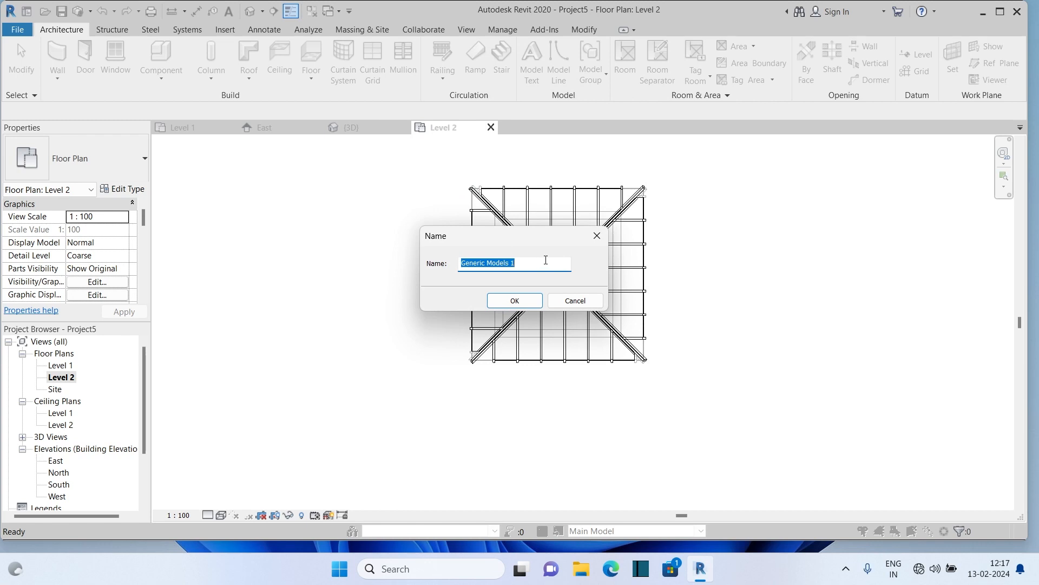
text(Bottom Cord1)
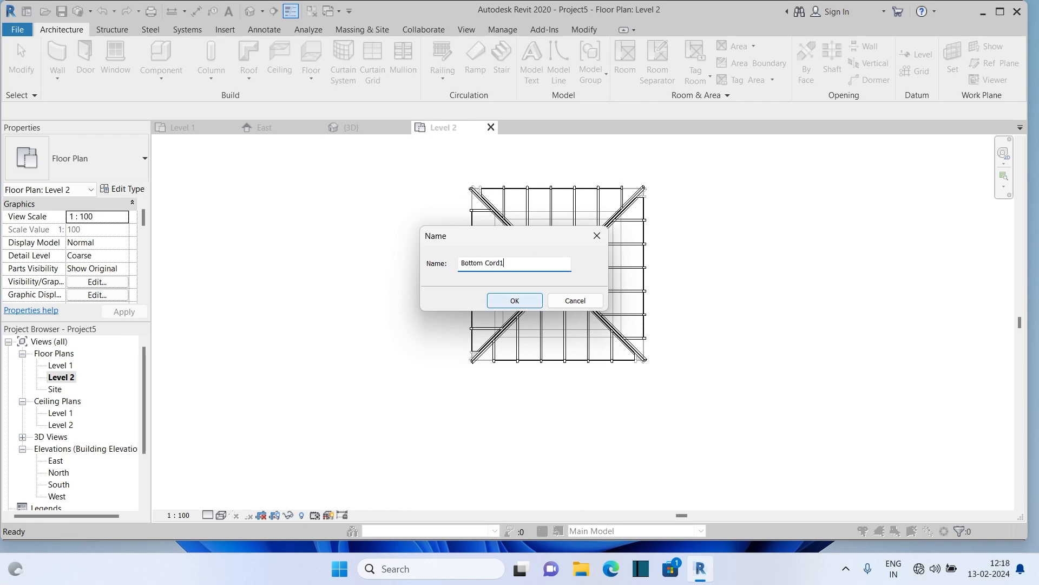
click(519, 301)
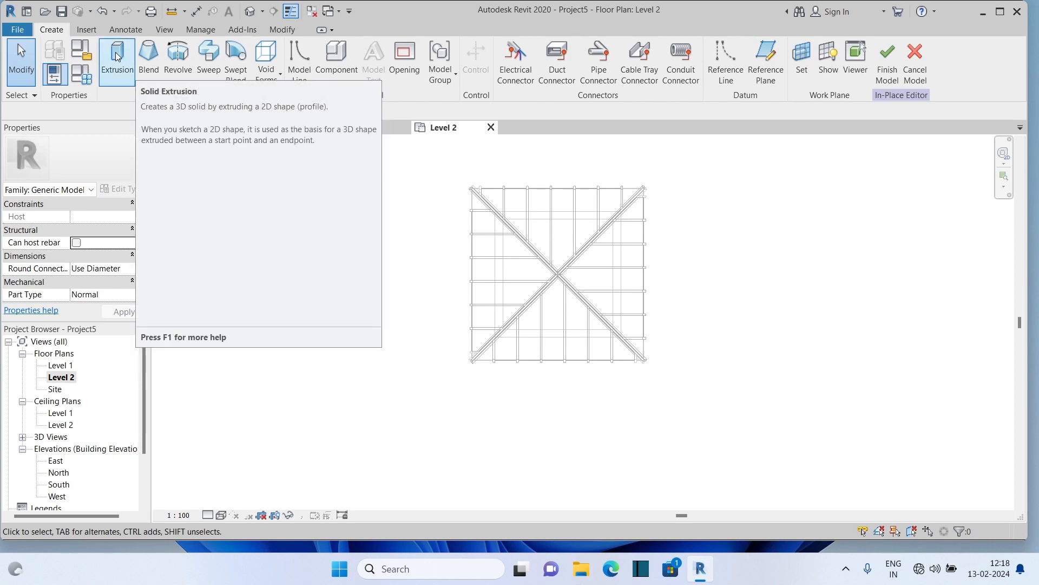
Start an extrusion and sketch a rectangle between opposite roof corners with a -60 cm offset, along the outer wall faces.
click(117, 56)
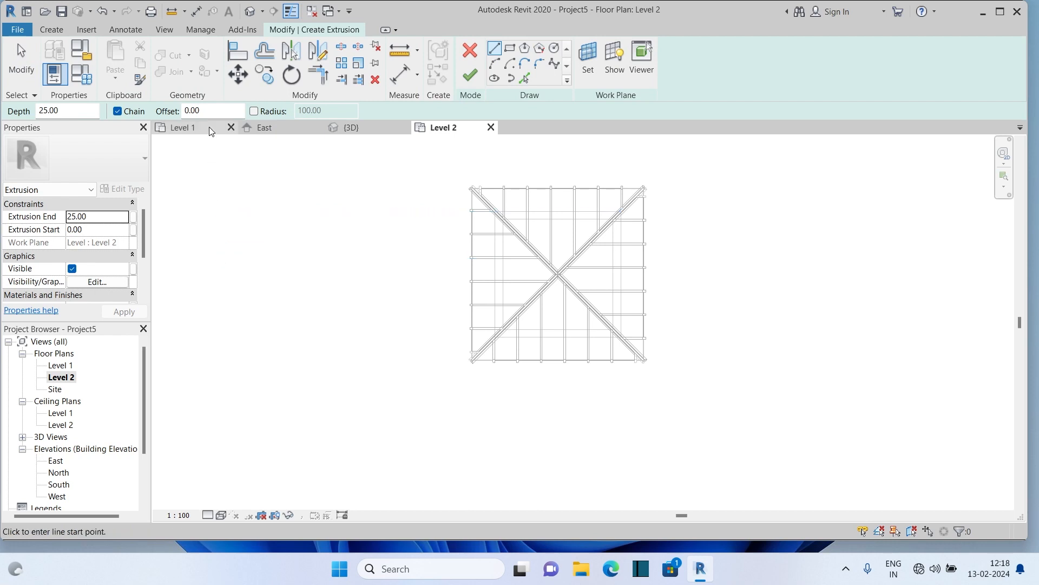
click(196, 111)
text(-60)
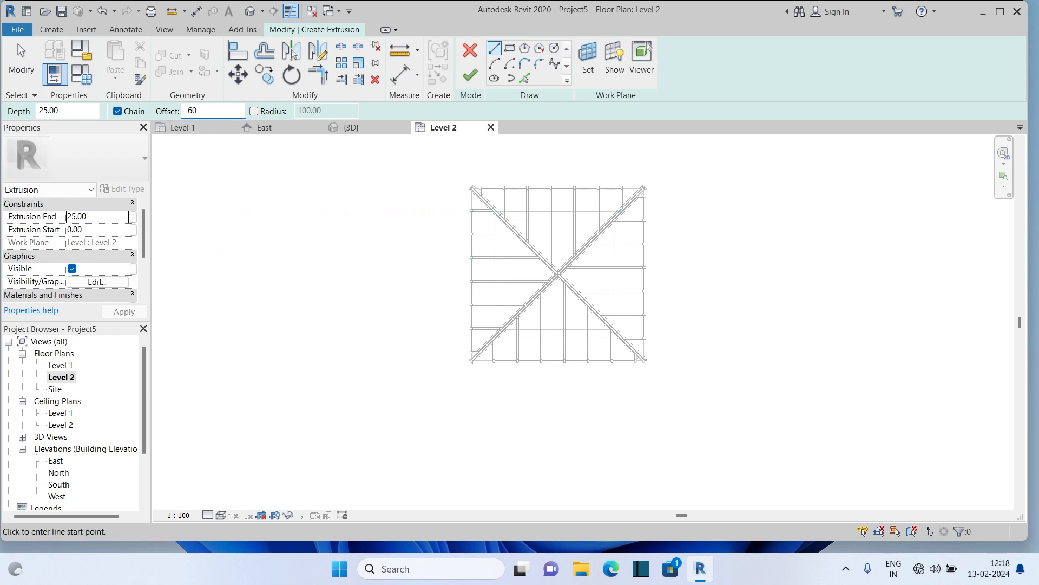
text(00)
click(510, 49)
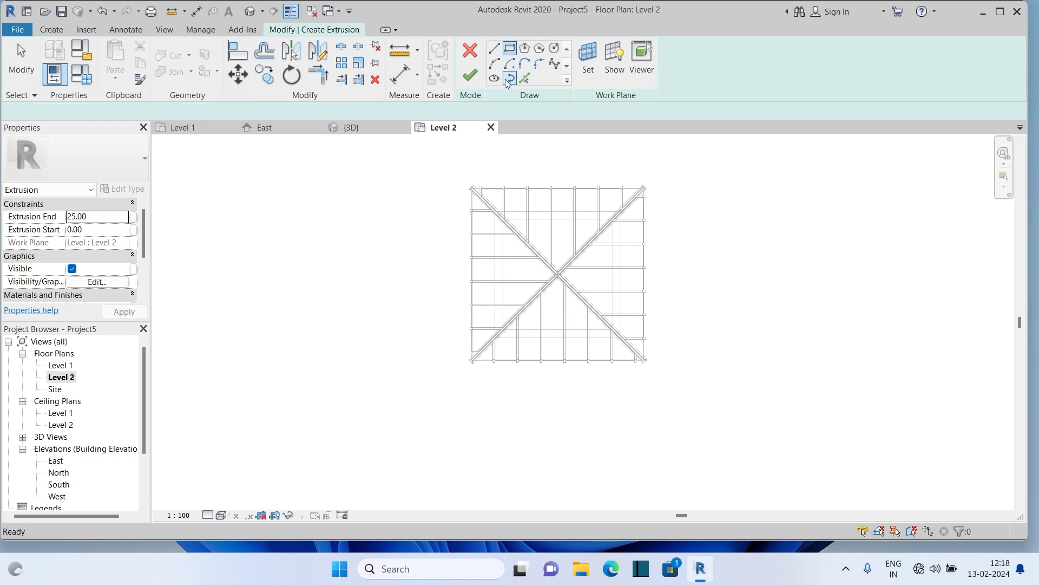
scroll(475, 187, up, 5)
click(475, 187)
scroll(487, 187, down, 5)
scroll(722, 406, up, 5)
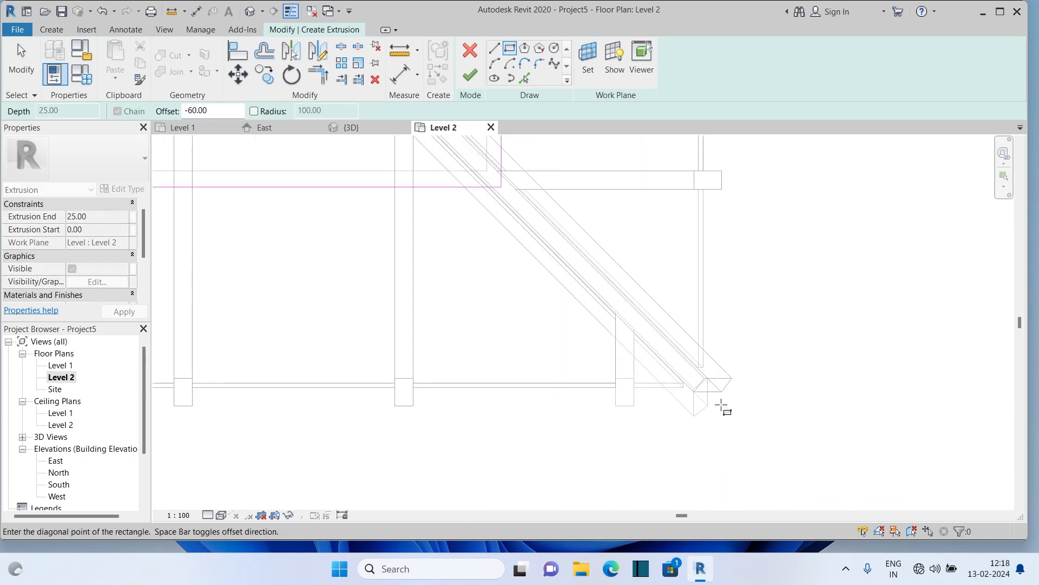
click(703, 382)
Offset copies of the sketch rectangle's sides 5 cm inward.
scroll(731, 395, down, 5)
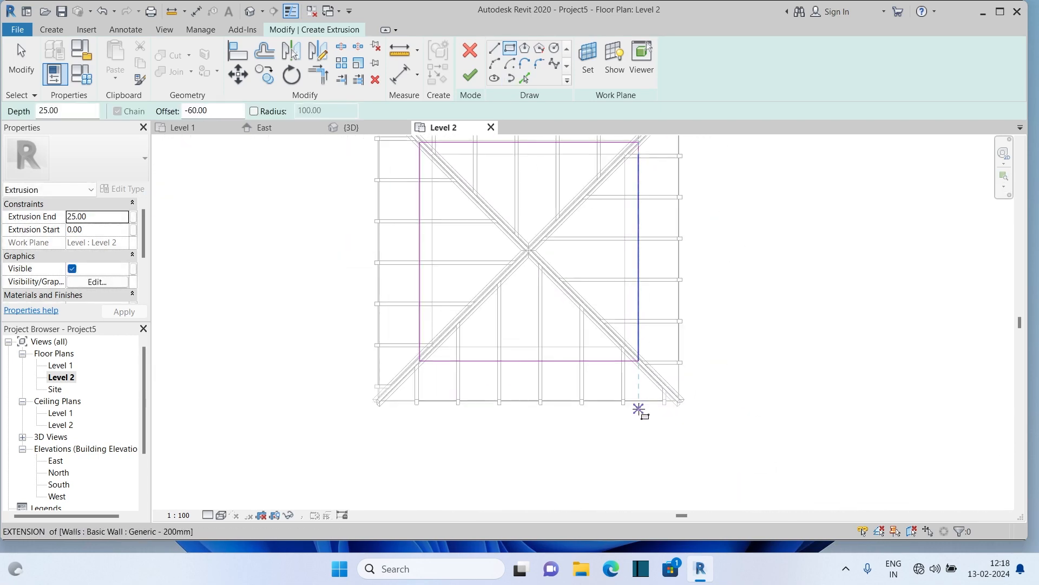
scroll(469, 157, up, 2)
key(o)
key(f)
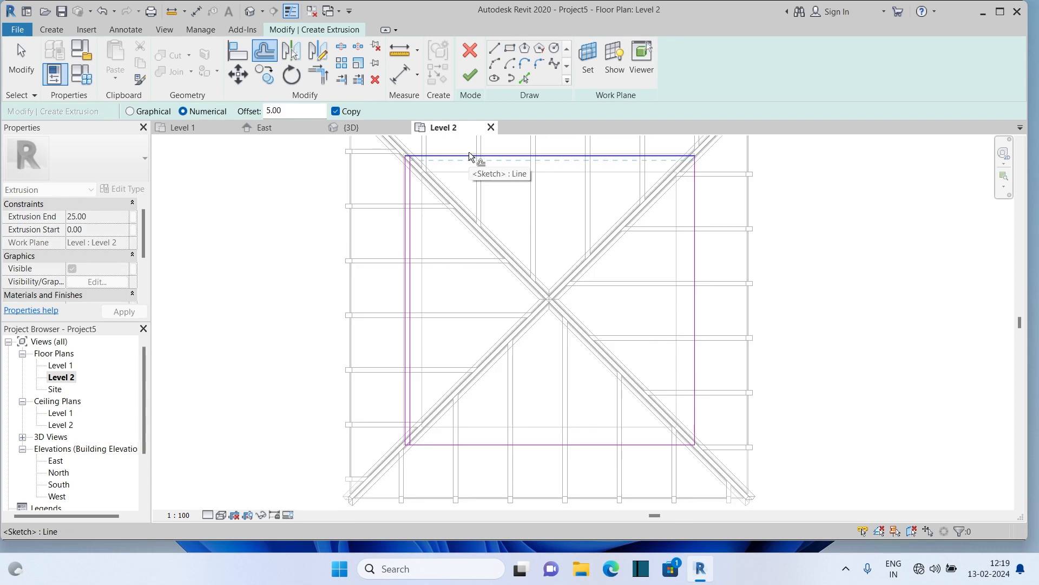
click(469, 155)
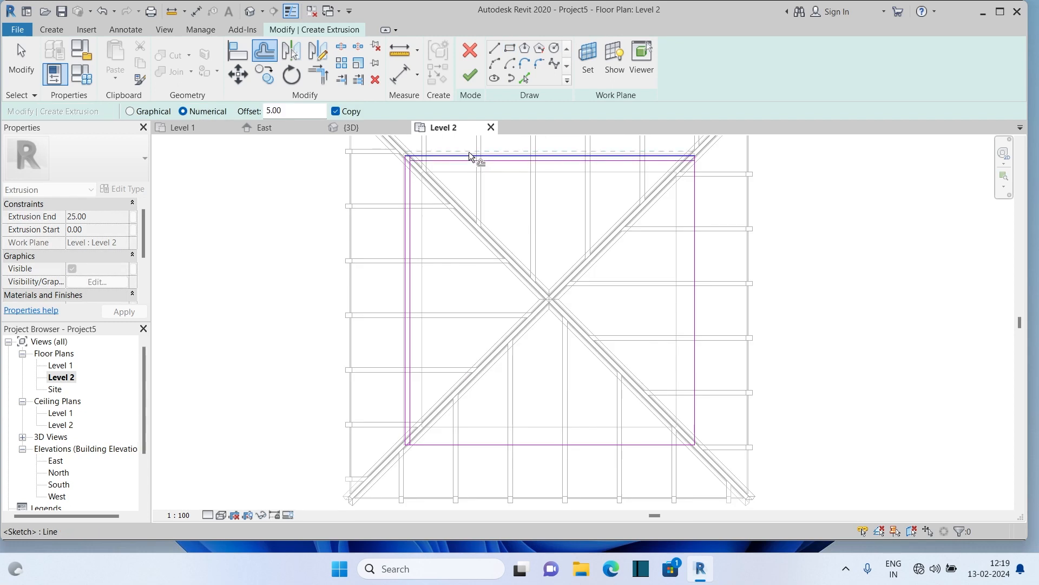
click(693, 202)
Trim the four inner offset lines of the Bottom Cord1 sketch into a closed rectangle at the corners.
click(318, 74)
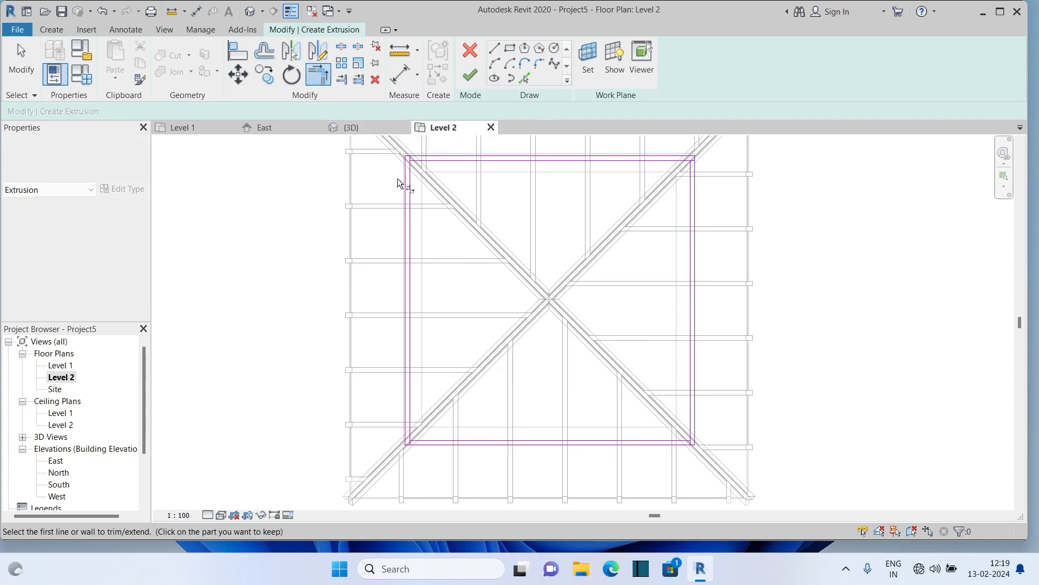
click(425, 161)
click(410, 188)
click(654, 161)
click(690, 232)
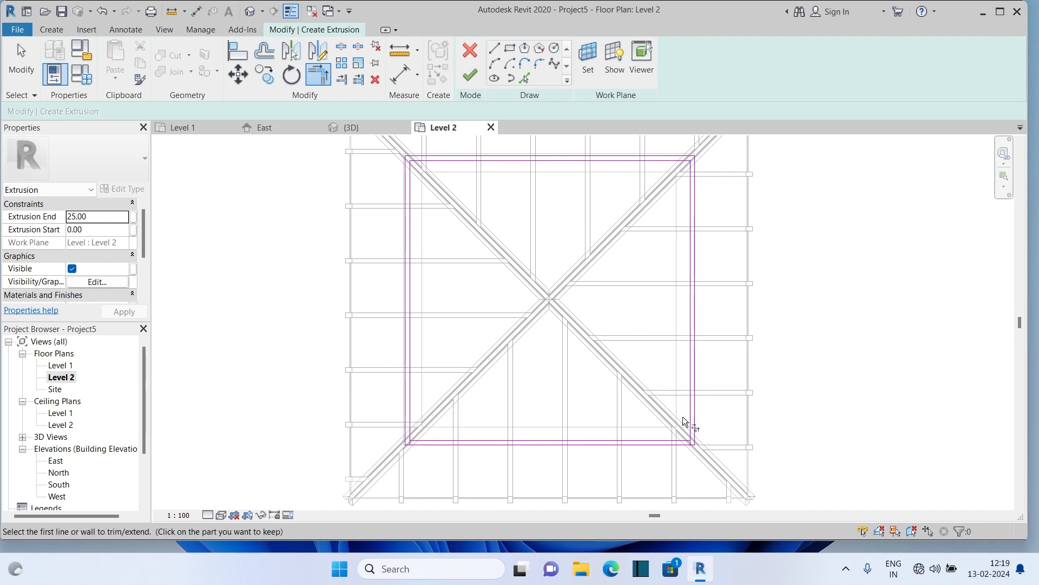
click(688, 416)
click(432, 440)
Set the extrusion end to 15 cm and finish the sketch and the Bottom Cord1 in-place model.
click(95, 216)
text(15)
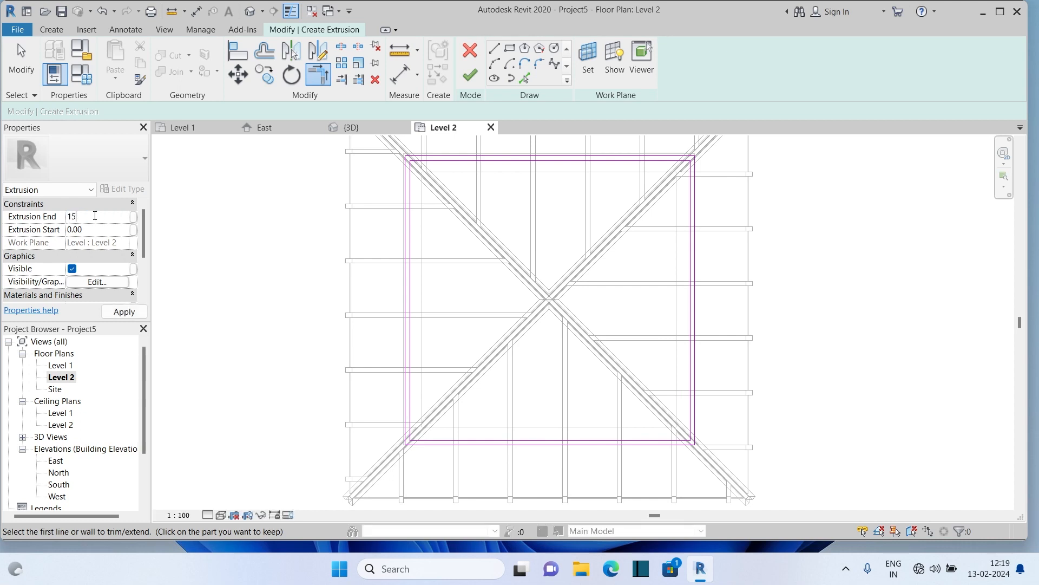
click(124, 312)
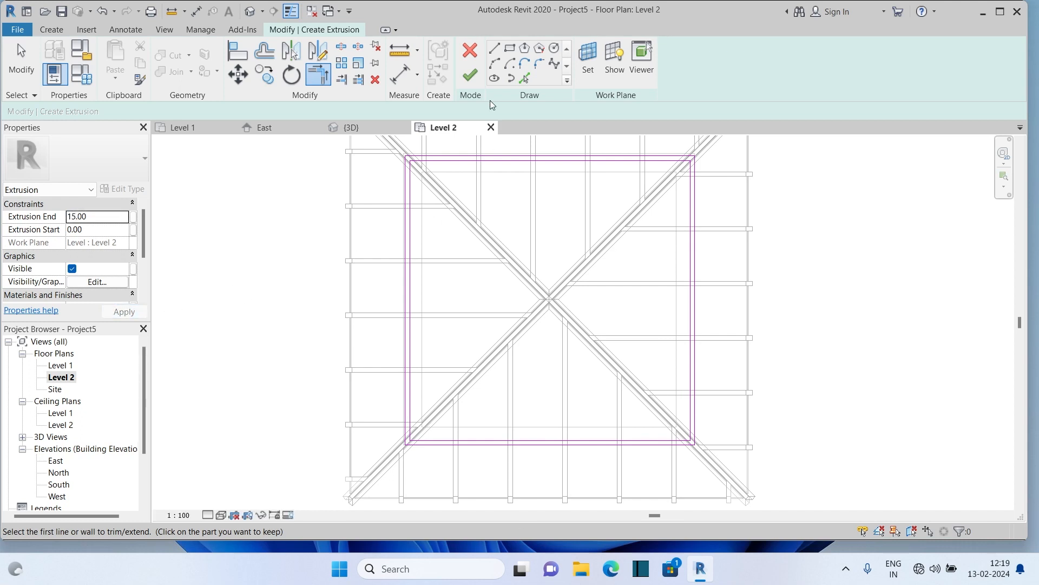
click(470, 76)
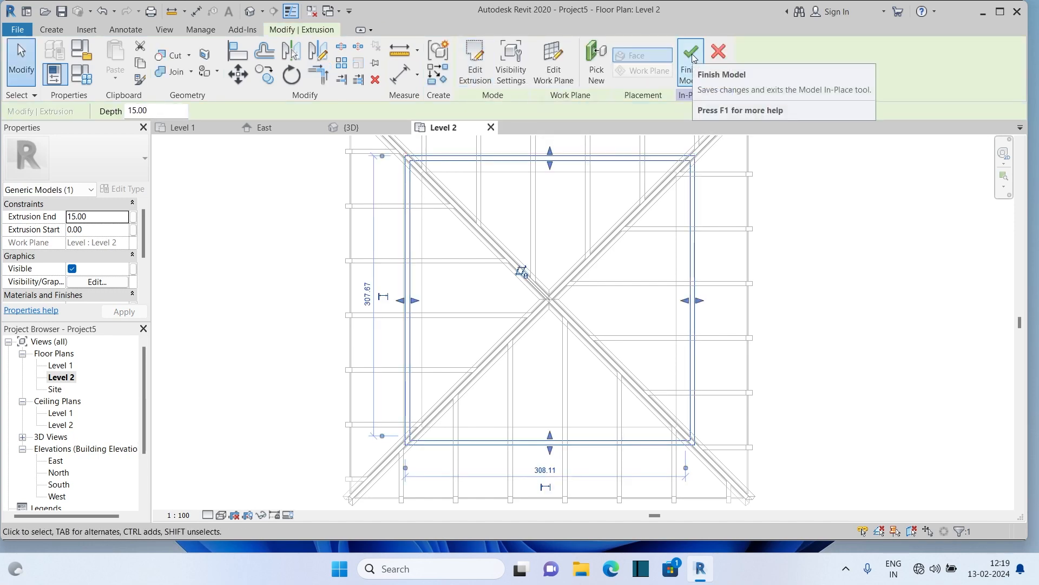
click(695, 75)
In the 3D view, edit Bottom Cord1 in place, set its extrusion end to 10 cm and finish the model.
click(249, 14)
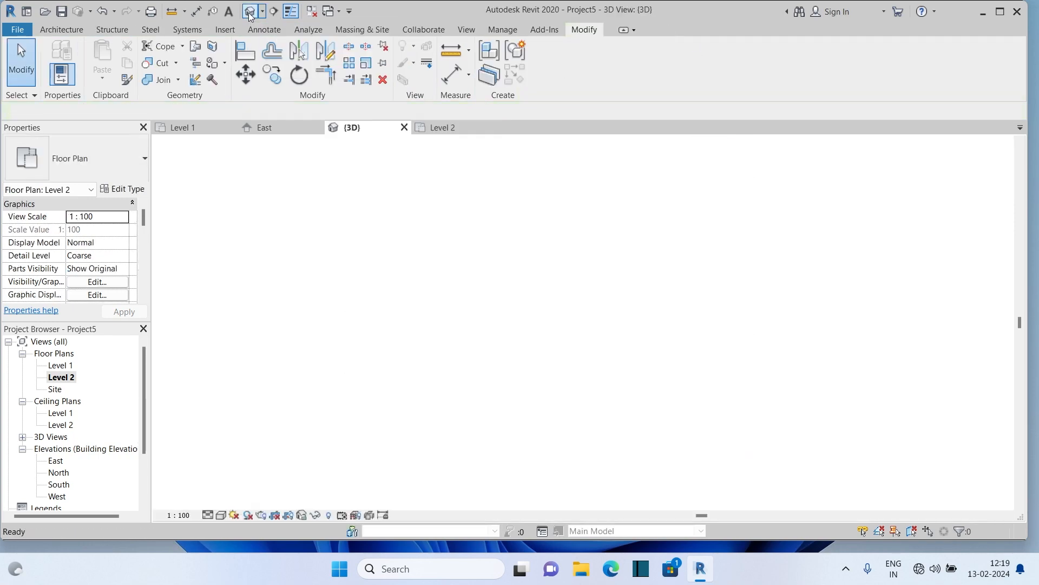
scroll(343, 335, up, 4)
scroll(649, 388, down, 3)
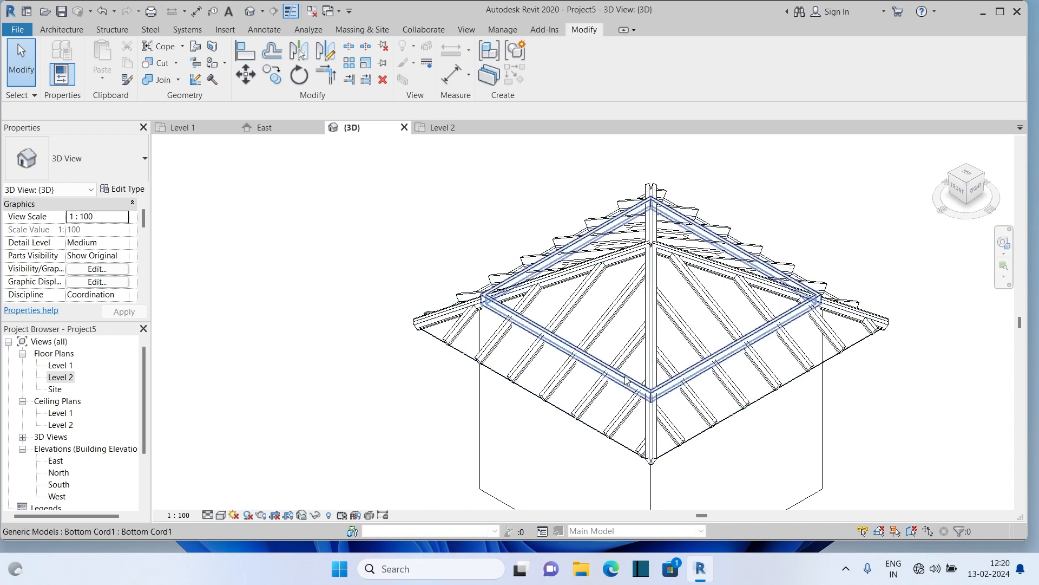
scroll(585, 365, up, 3)
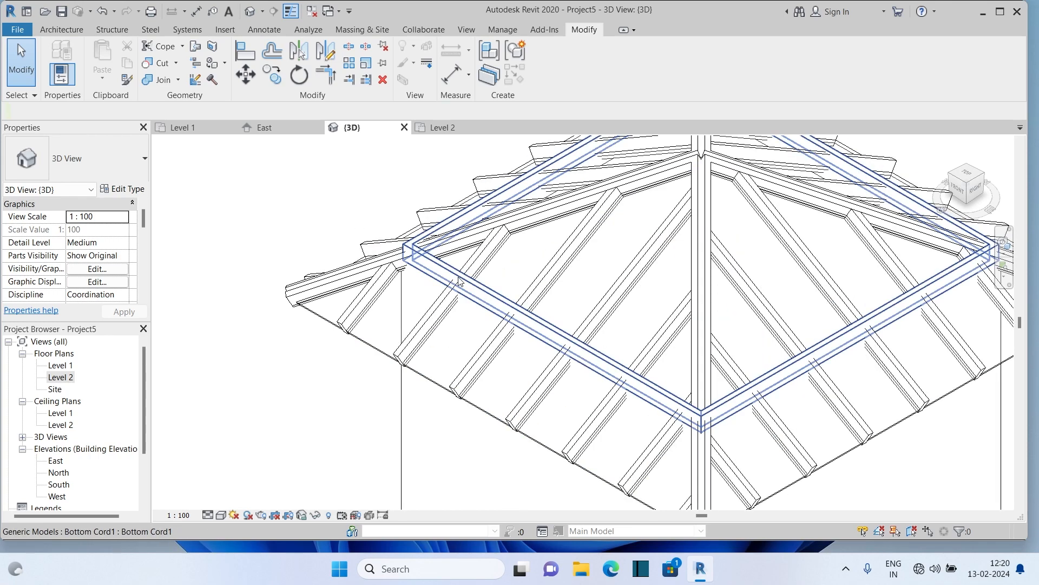
click(502, 306)
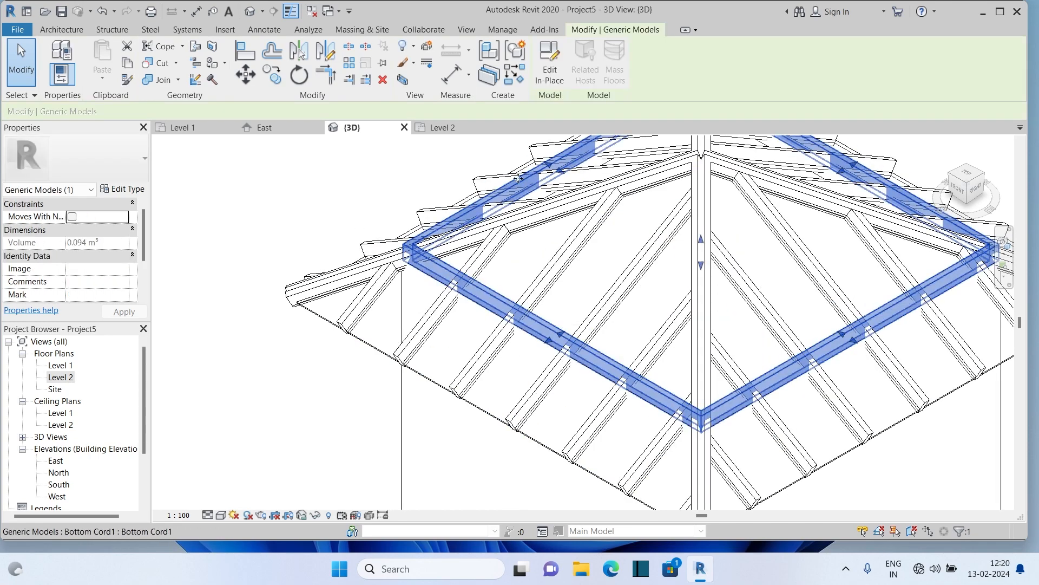
click(550, 74)
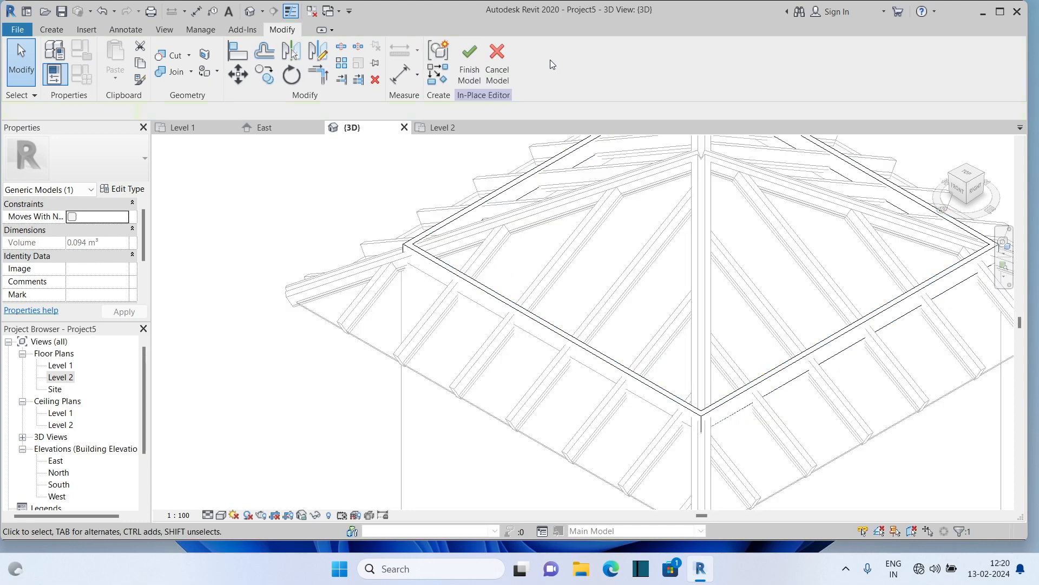
click(485, 297)
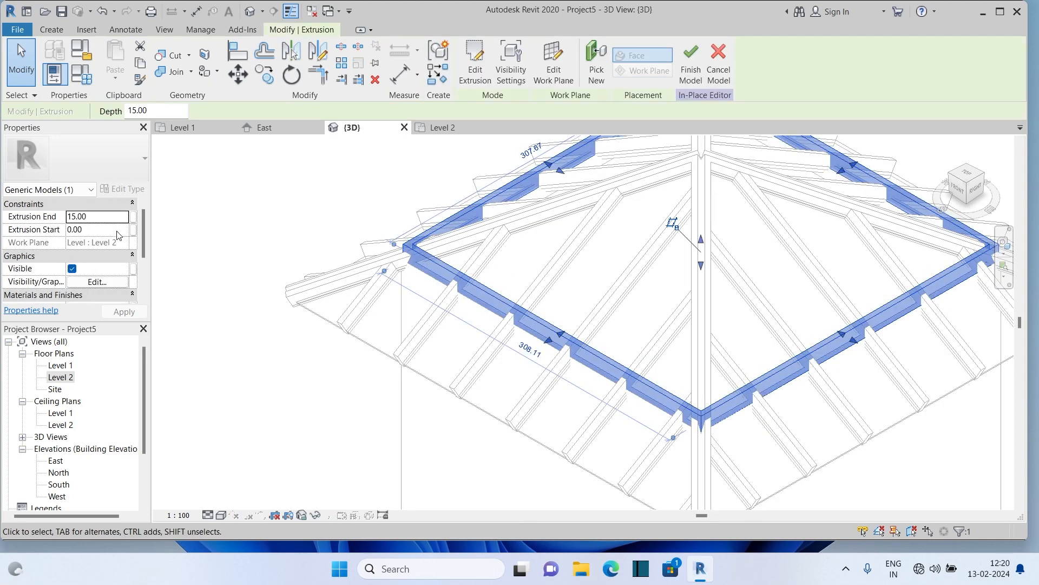
click(94, 215)
text(10)
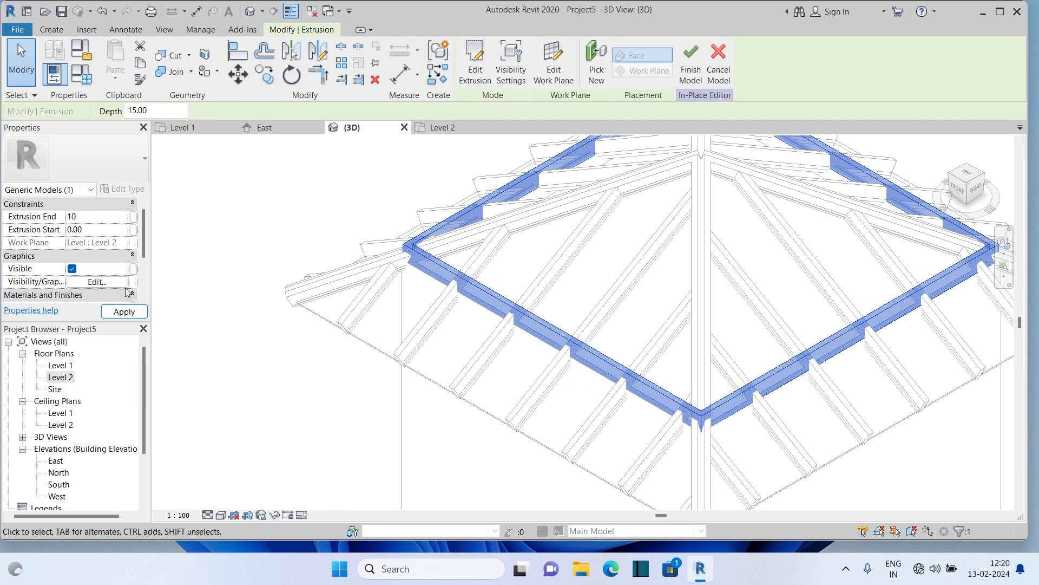
click(124, 311)
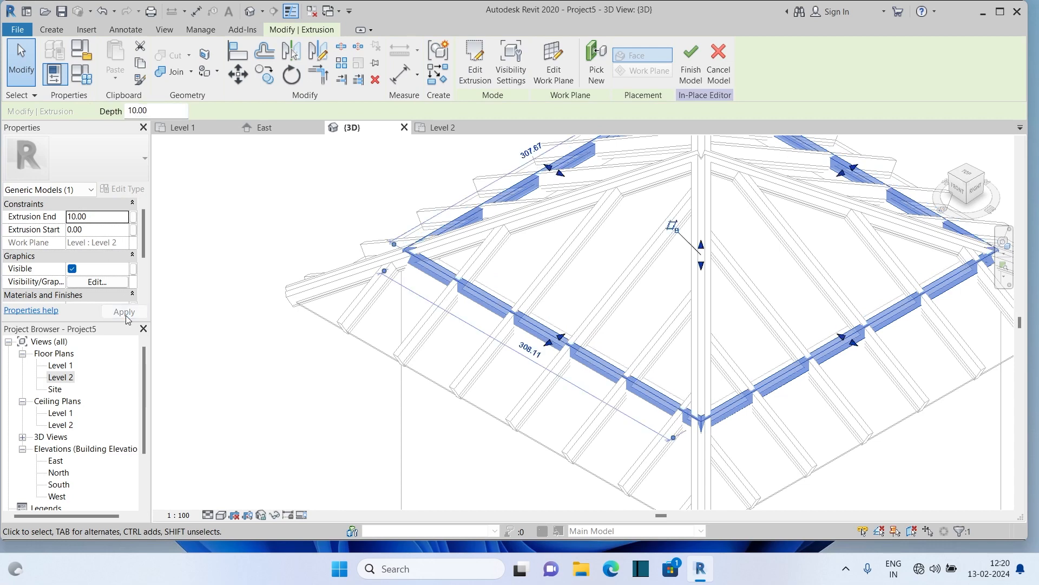
click(695, 55)
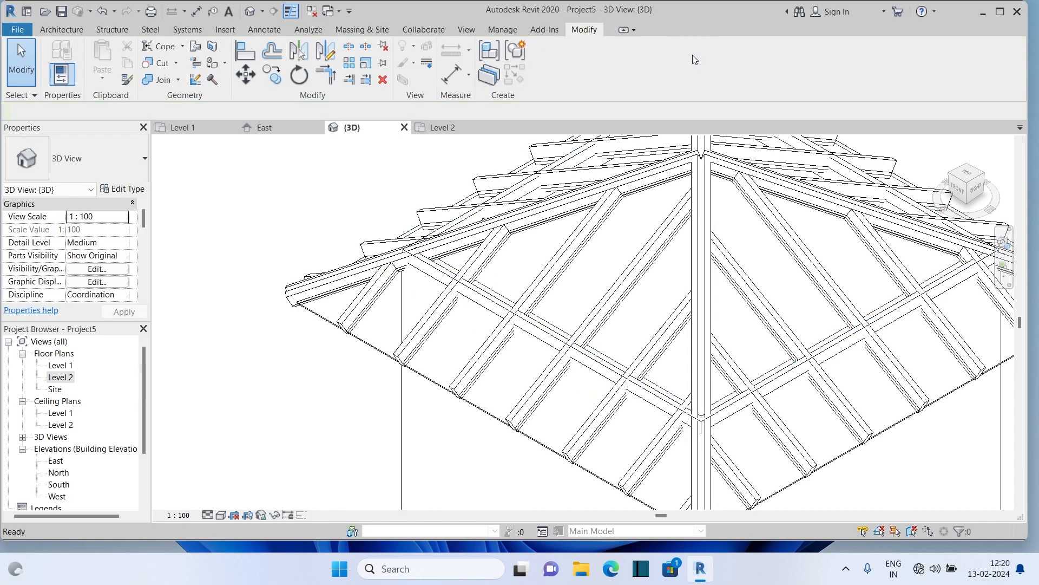
scroll(420, 271, up, 8)
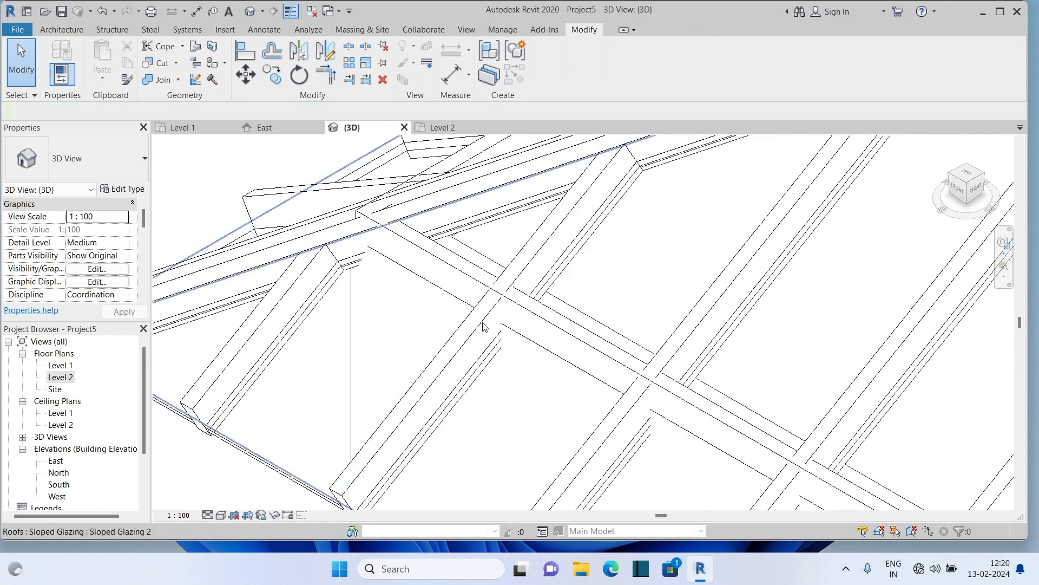
scroll(325, 325, down, 7)
scroll(324, 303, down, 4)
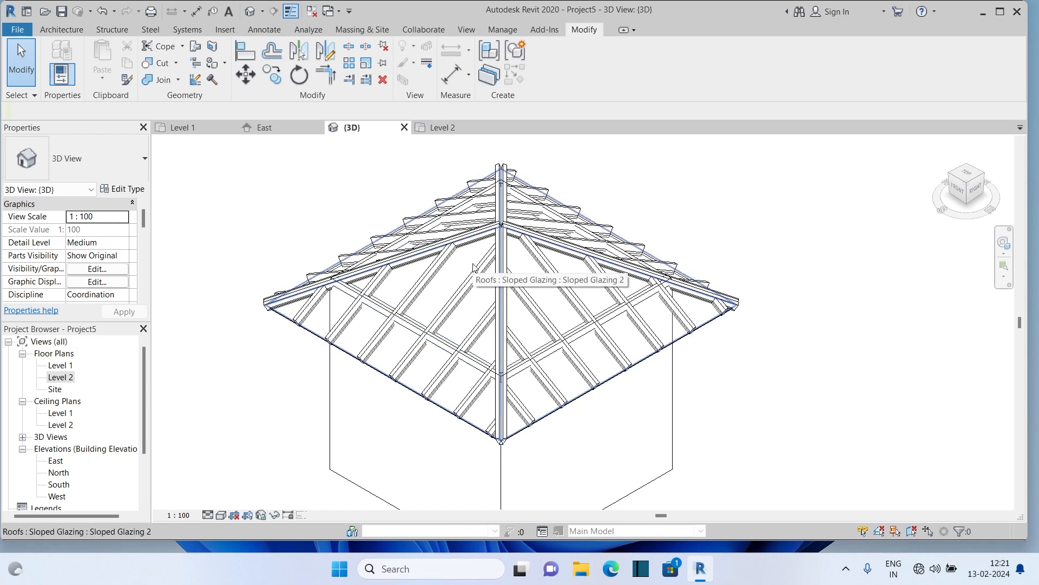
On the Level 2 floor plan, start an in-place Generic Models component named eave purlin1.
double_click(63, 377)
click(64, 31)
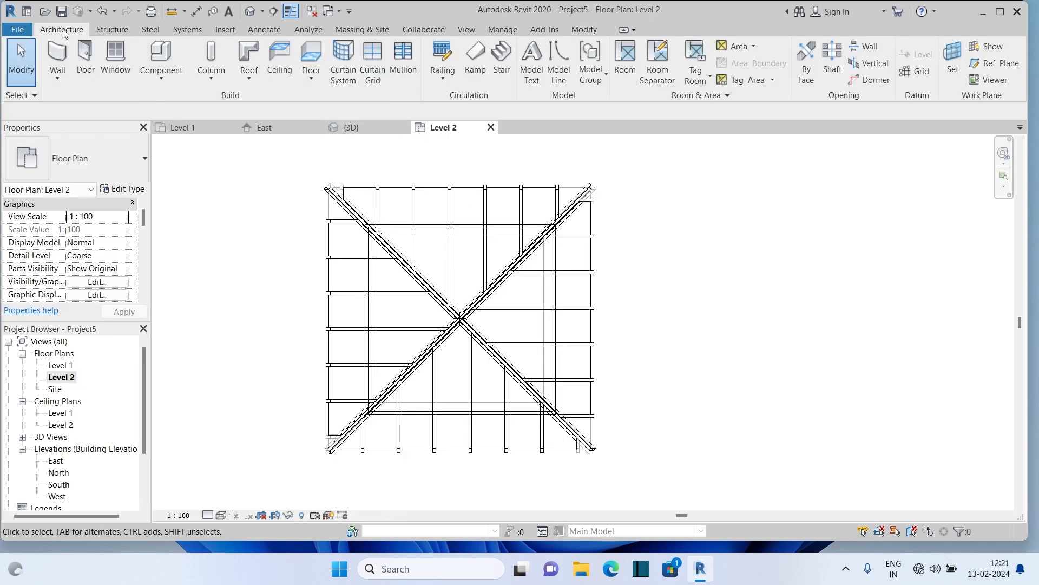
click(160, 76)
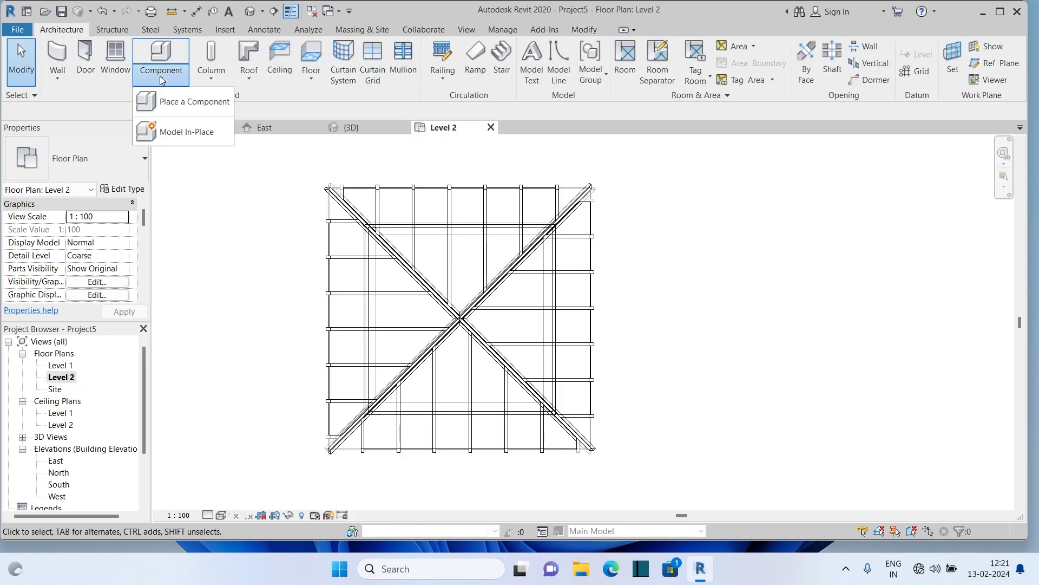
click(187, 135)
click(478, 267)
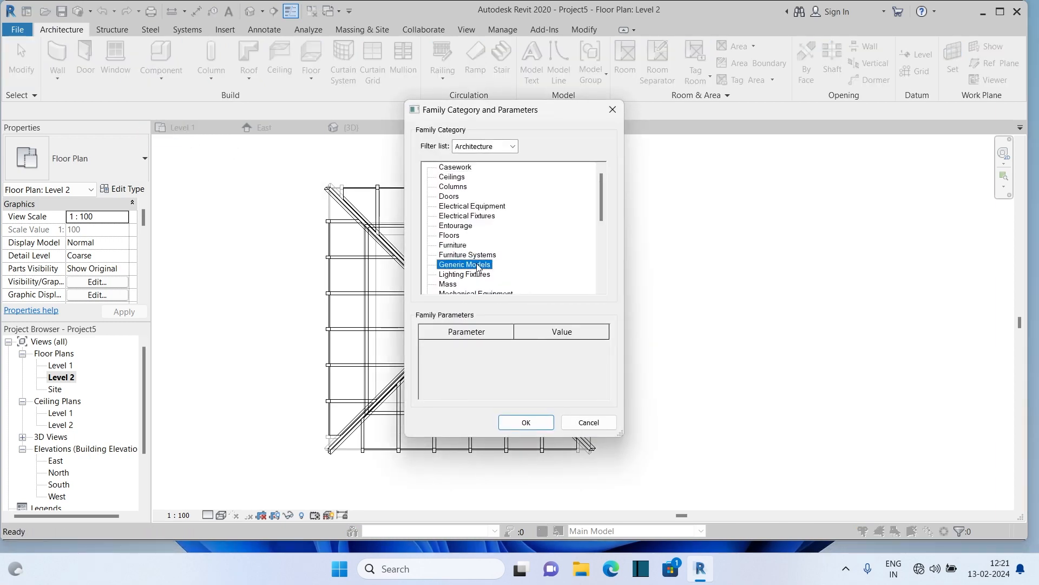
click(525, 424)
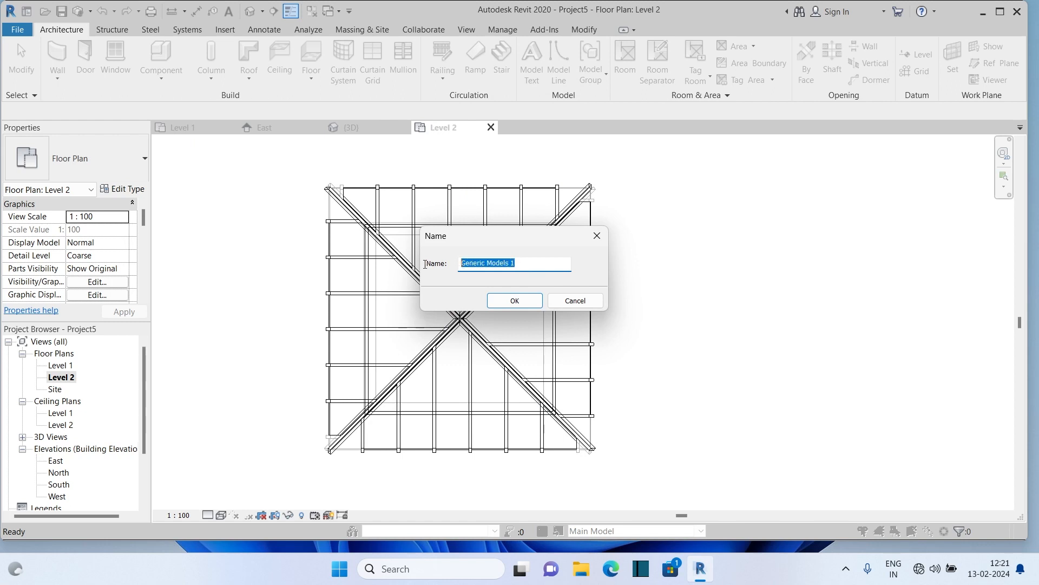
text(eave purlin1)
click(528, 302)
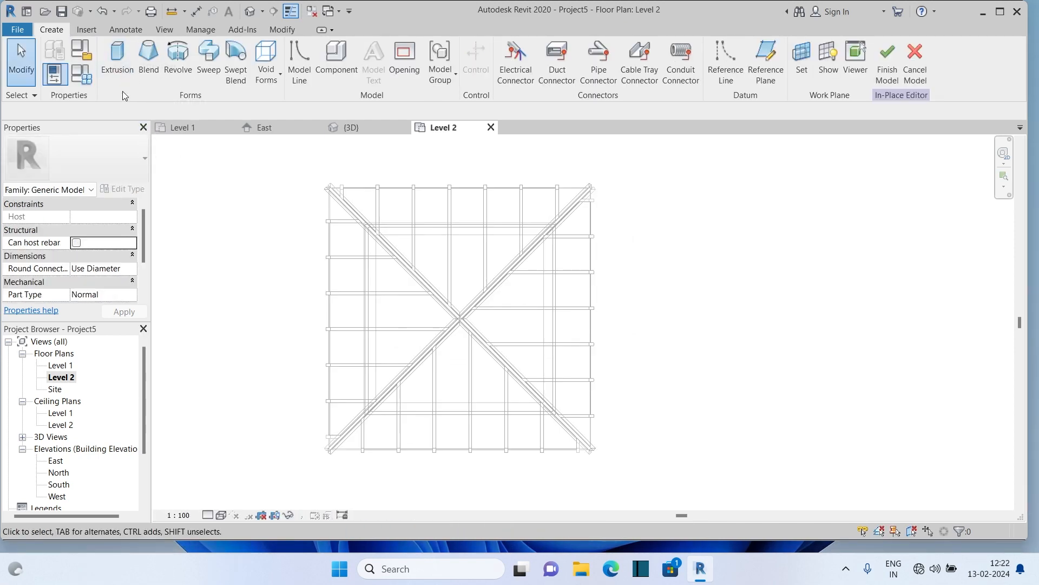
Start an extrusion and sketch a rectangle between opposite roof corners with zero offset, along the eave edges.
click(117, 60)
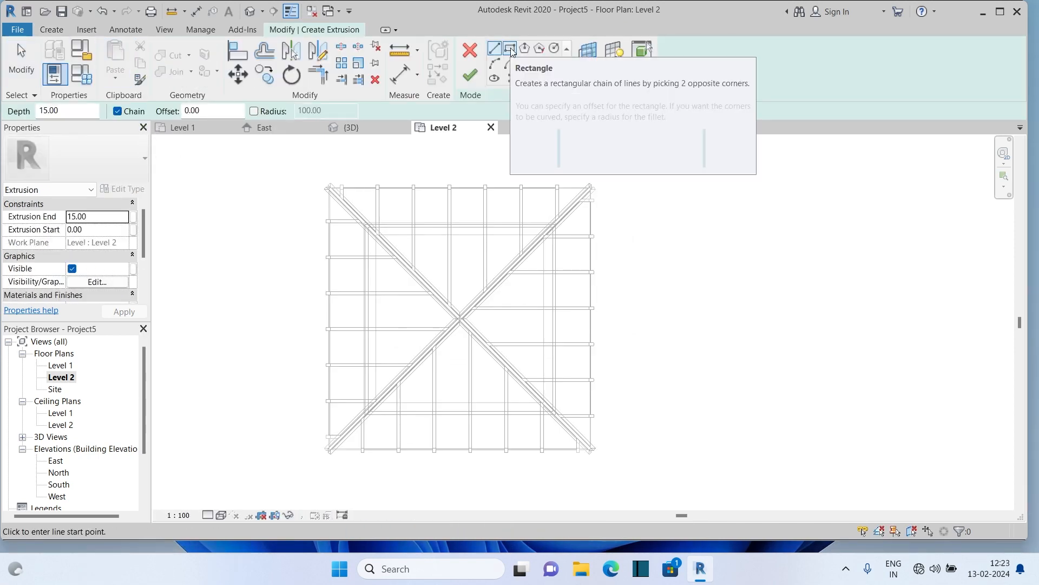
click(512, 52)
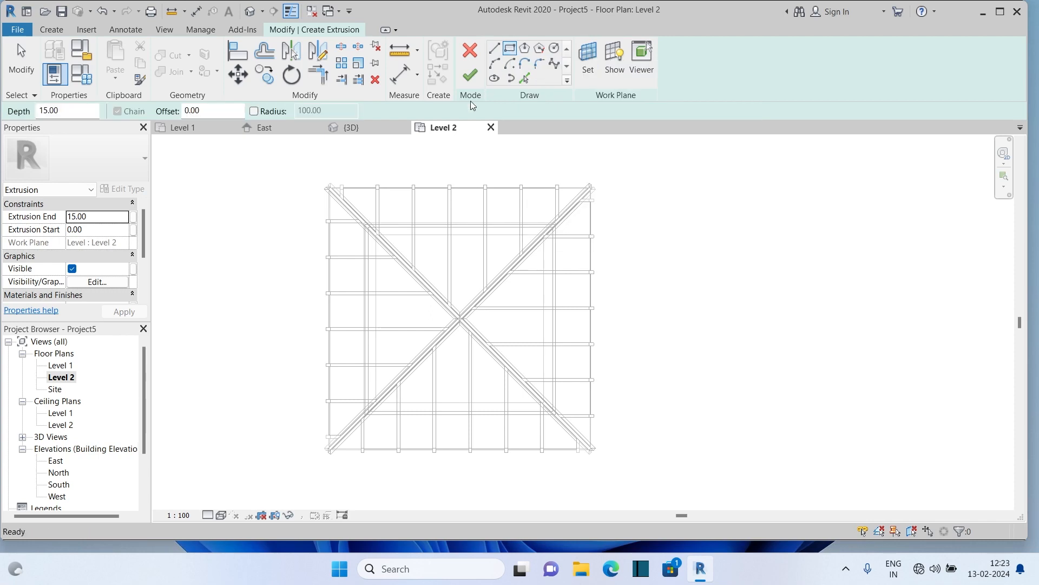
click(330, 189)
scroll(352, 174, up, 3)
scroll(387, 145, down, 1)
scroll(387, 145, down, 2)
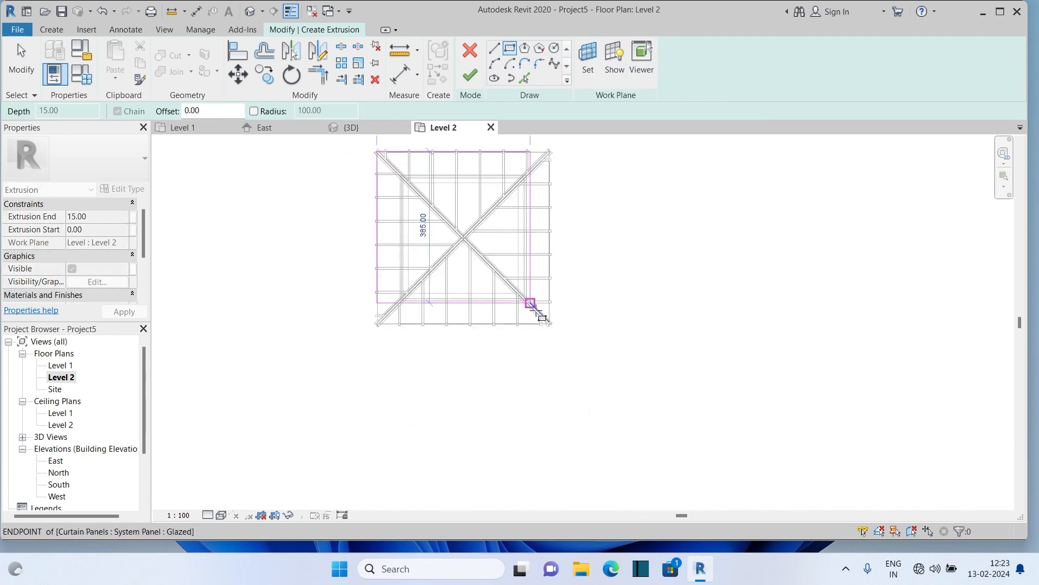
scroll(557, 341, up, 5)
click(513, 301)
scroll(579, 325, down, 4)
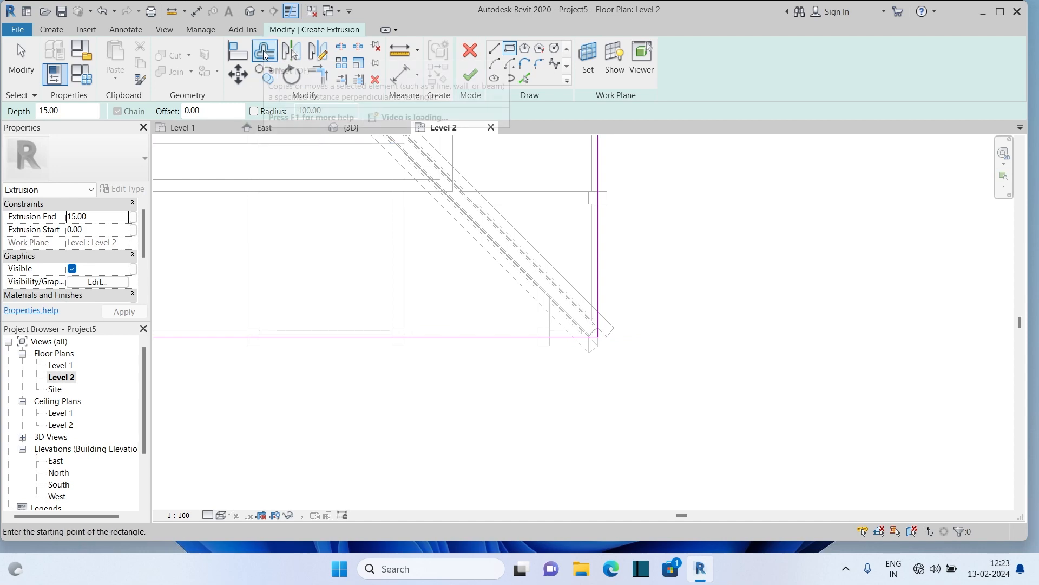
Offset copies of the eave rectangle's sides inward and trim the inner lines into closed corners.
click(265, 52)
scroll(661, 255, down, 5)
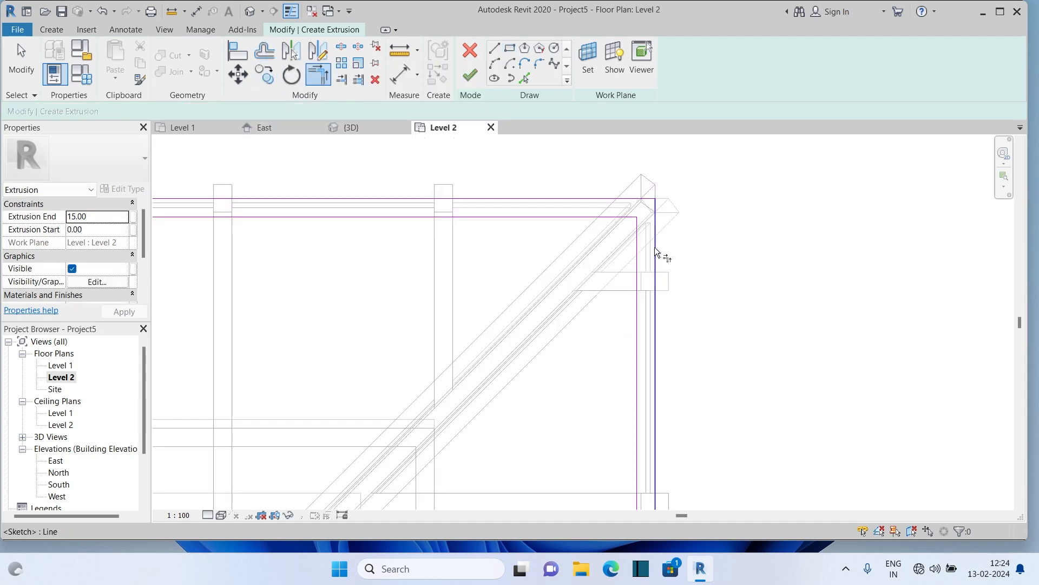
key(t)
key(r)
scroll(650, 368, up, 8)
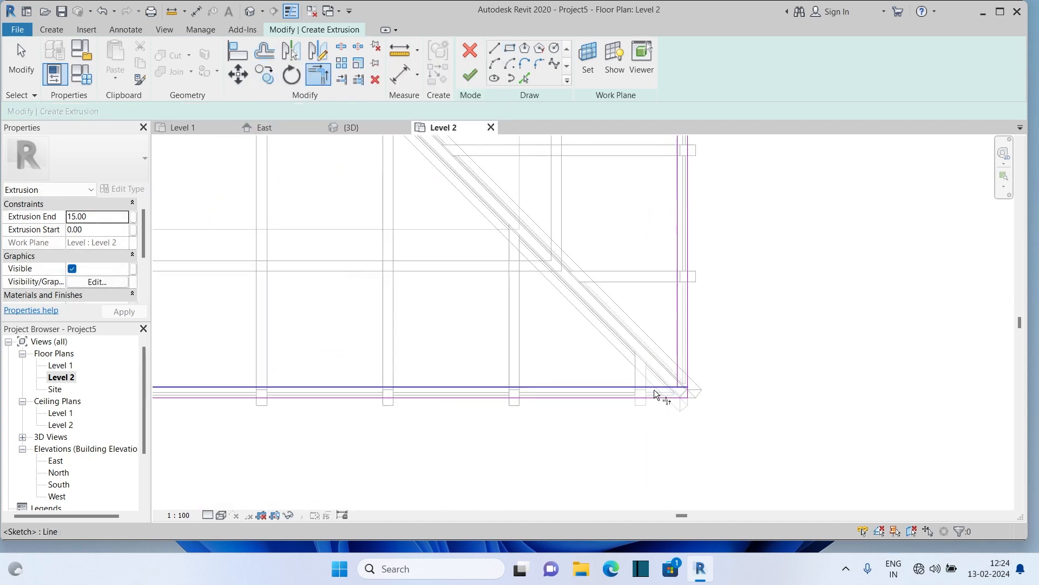
click(698, 336)
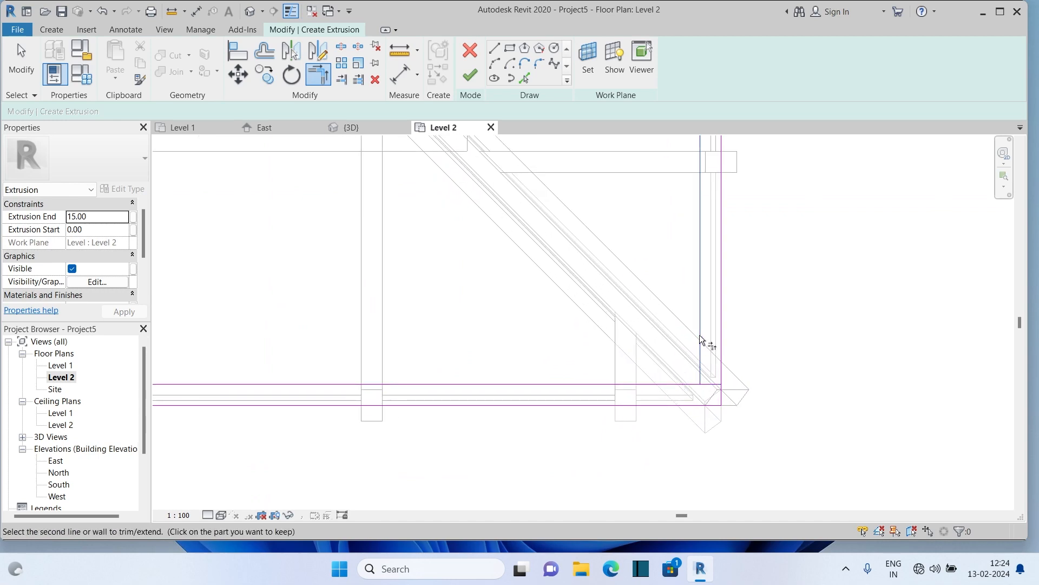
click(680, 382)
scroll(766, 357, down, 3)
scroll(219, 355, down, 2)
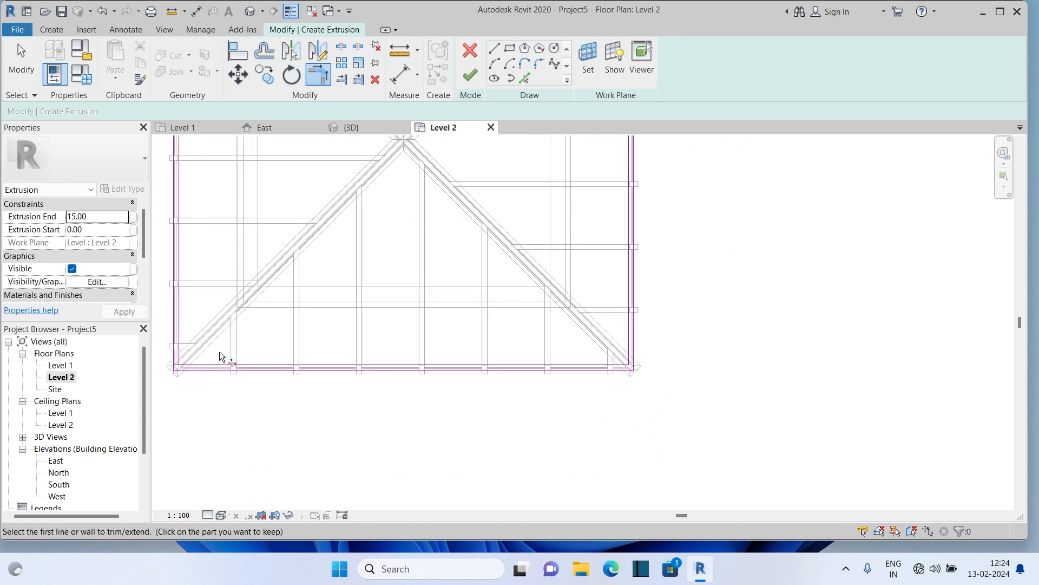
scroll(220, 354, up, 4)
click(189, 345)
click(205, 370)
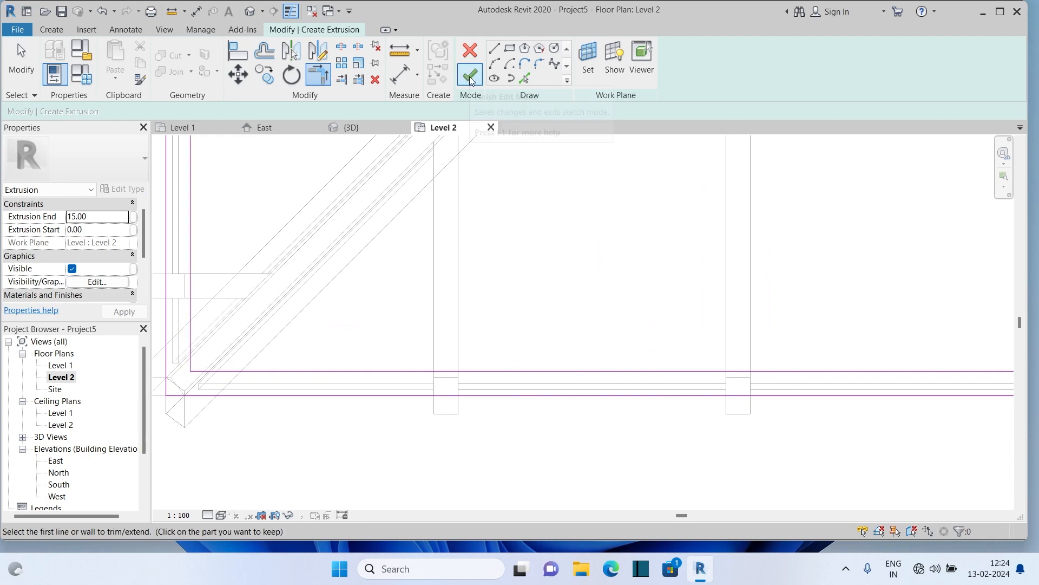
Finish the eave purlin extrusion at 15 cm depth and complete the in-place model.
click(470, 79)
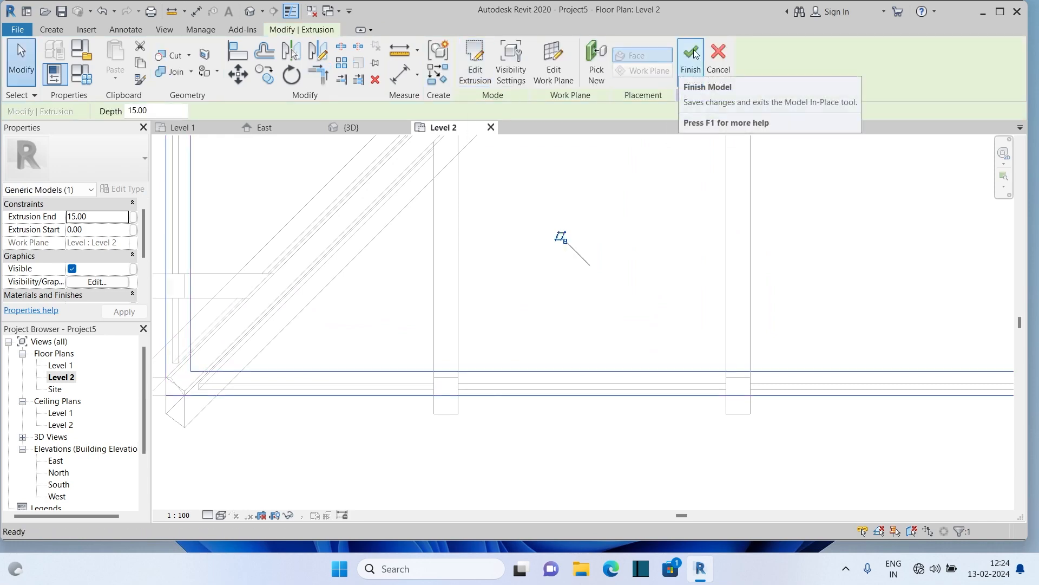
click(695, 54)
scroll(446, 386, down, 4)
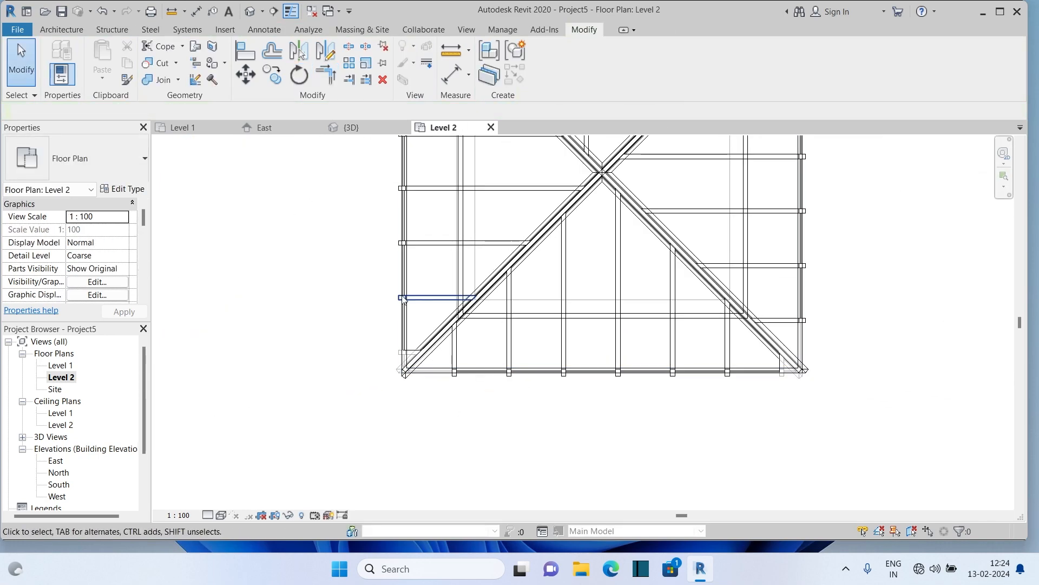
In the 3D view, open the eave purlin1 component for in-place editing, select its extrusion, and orient the view to the Right side.
click(250, 10)
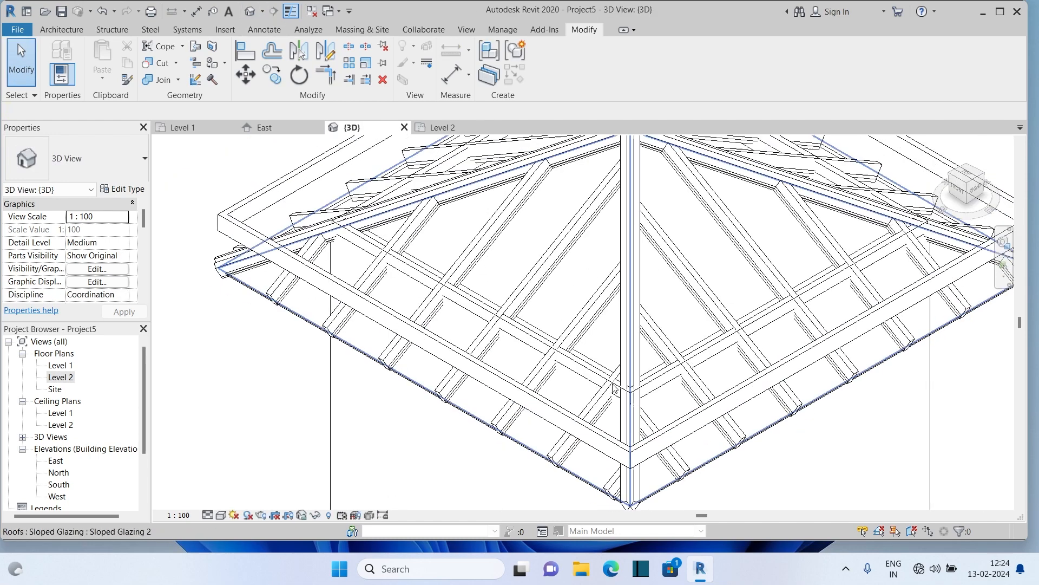
scroll(614, 388, down, 2)
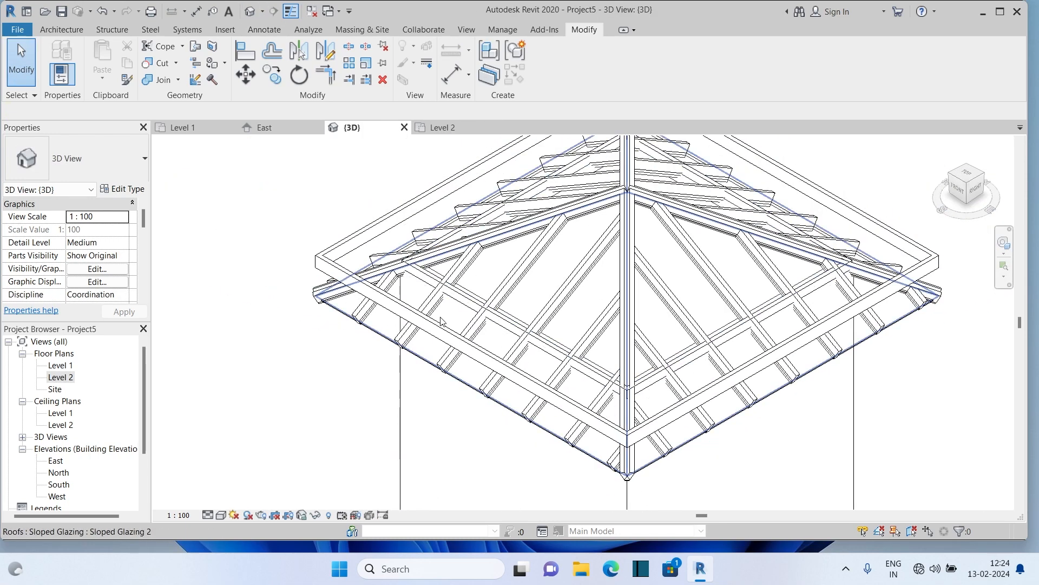
click(353, 246)
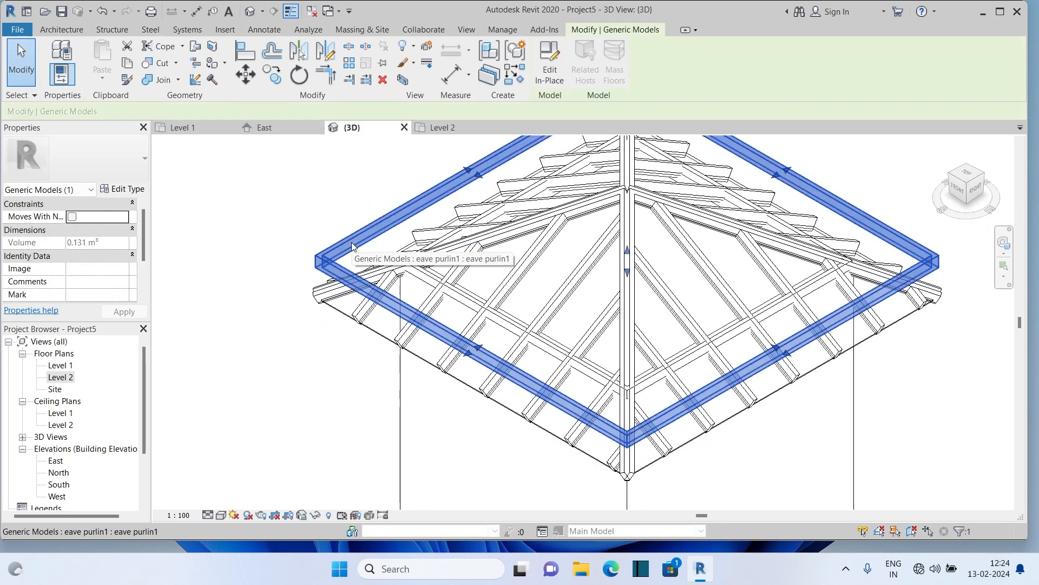
click(550, 63)
click(387, 221)
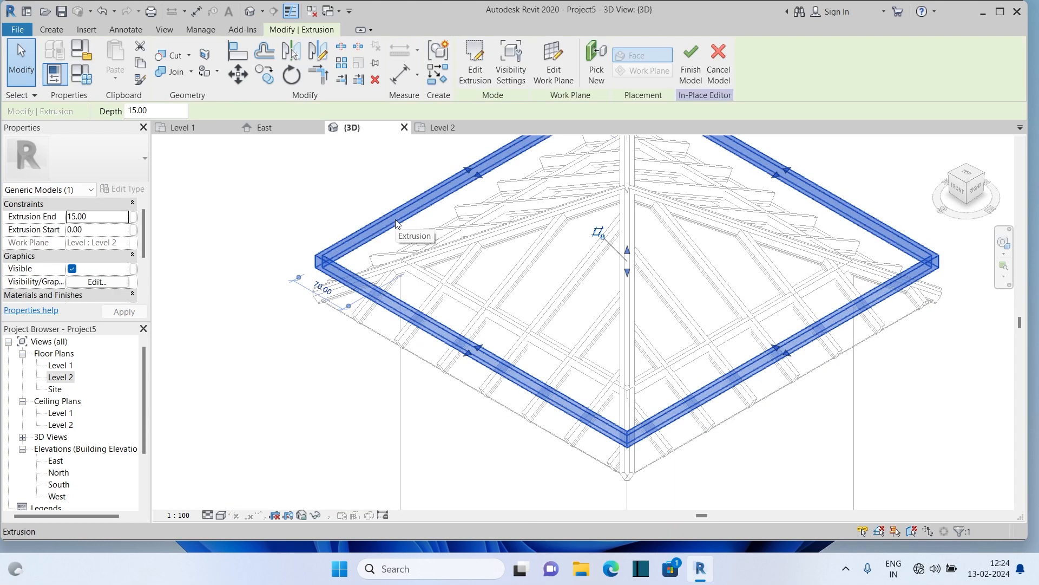
click(978, 191)
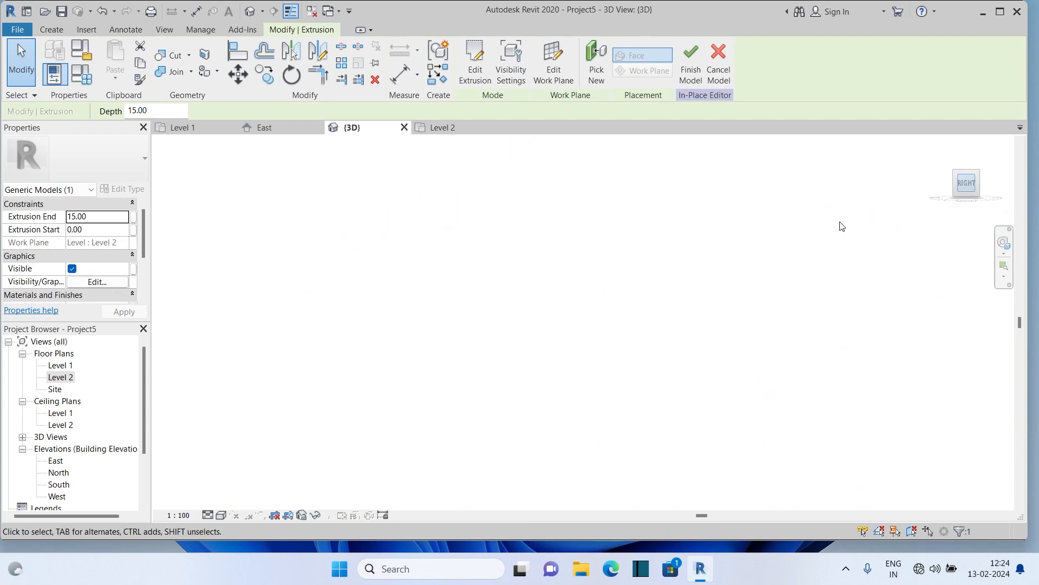
scroll(708, 384, up, 4)
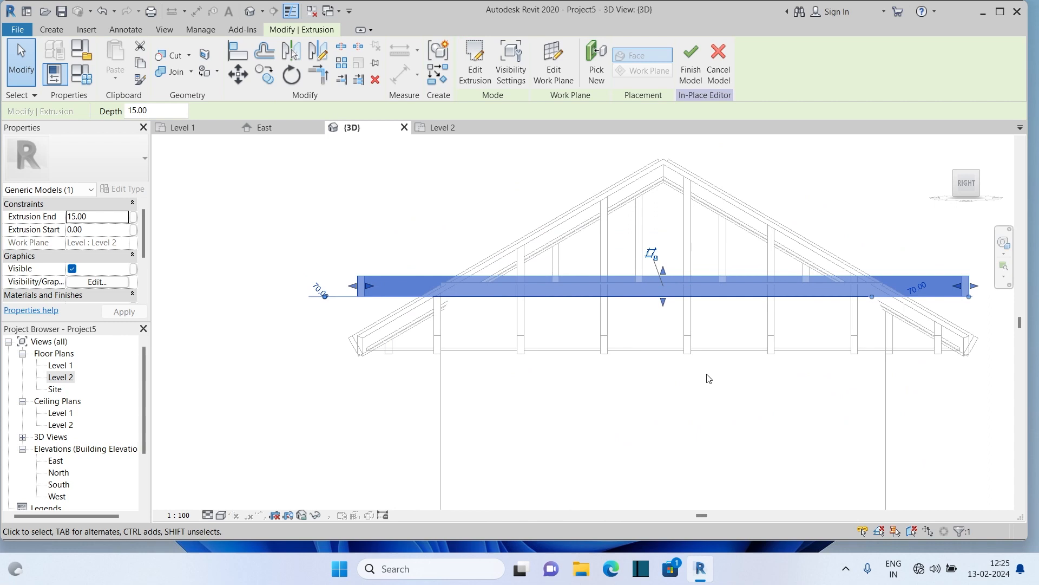
Set the eave purlin extrusion's start to -30 cm.
click(92, 230)
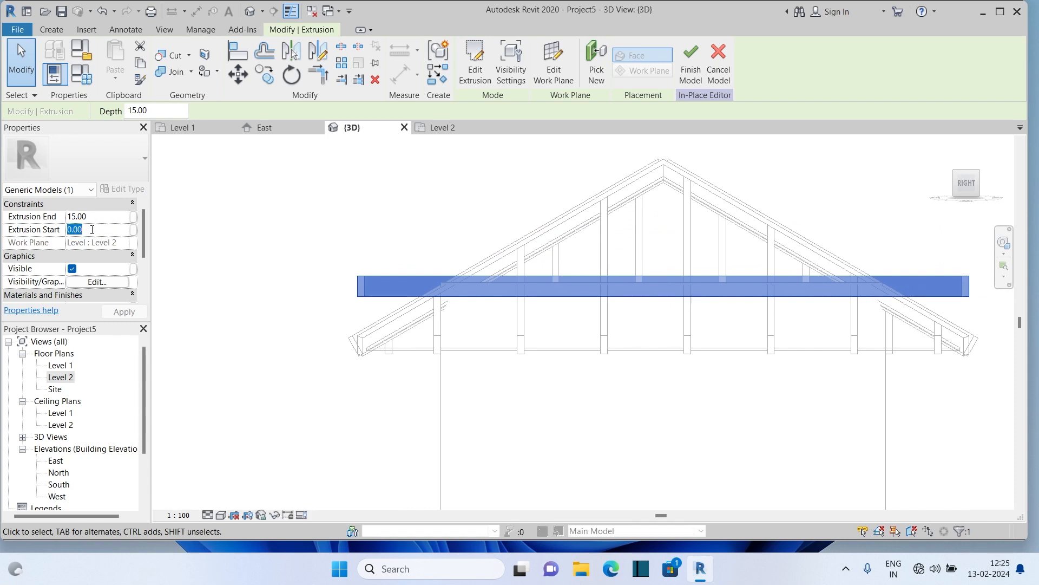
text(-30)
key(Return)
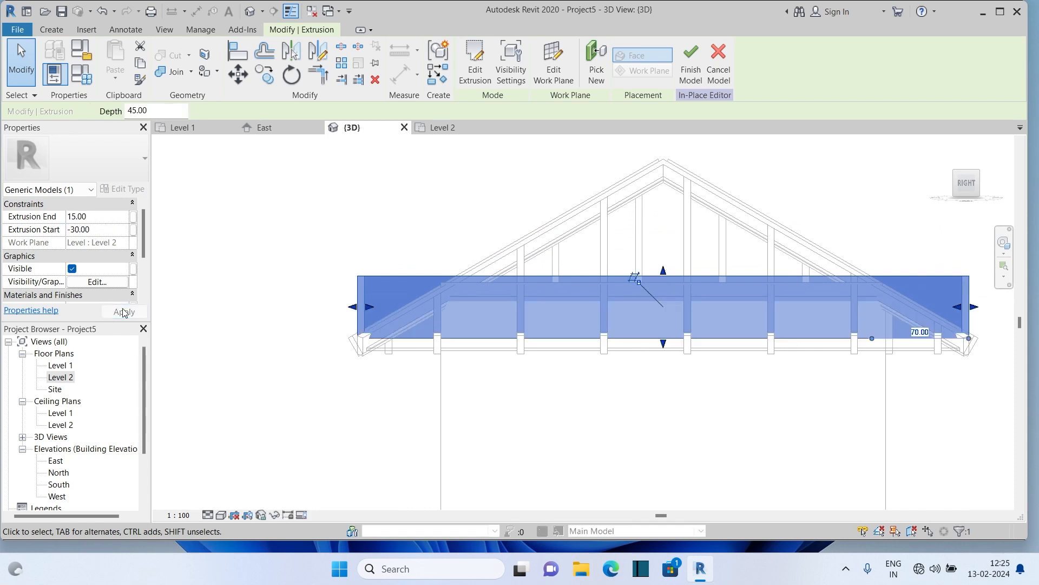
scroll(393, 355, up, 5)
Set the eave purlin extrusion's start to -40 cm and its end to -25 cm.
click(104, 228)
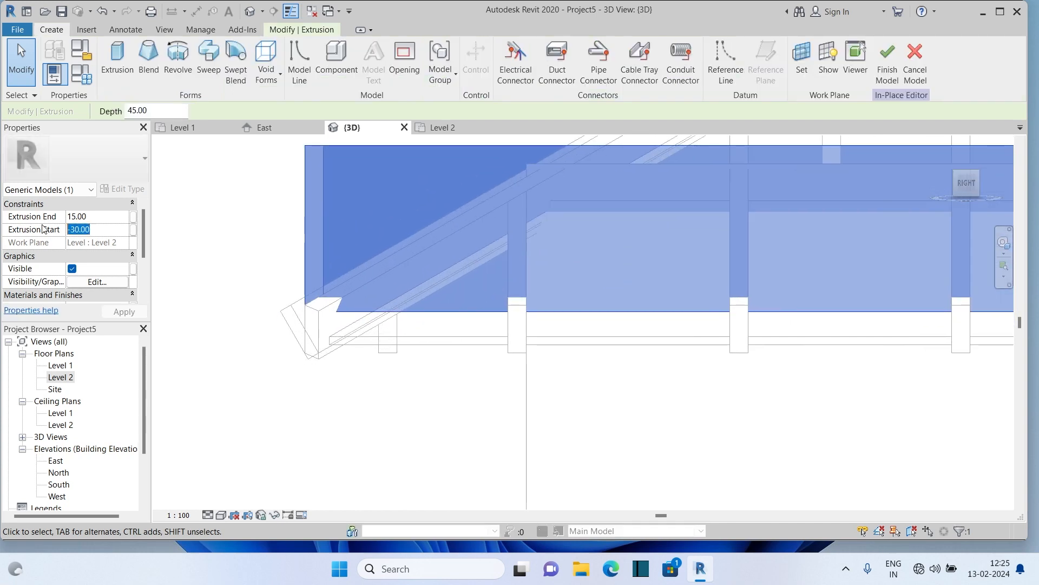
text(-4)
click(125, 312)
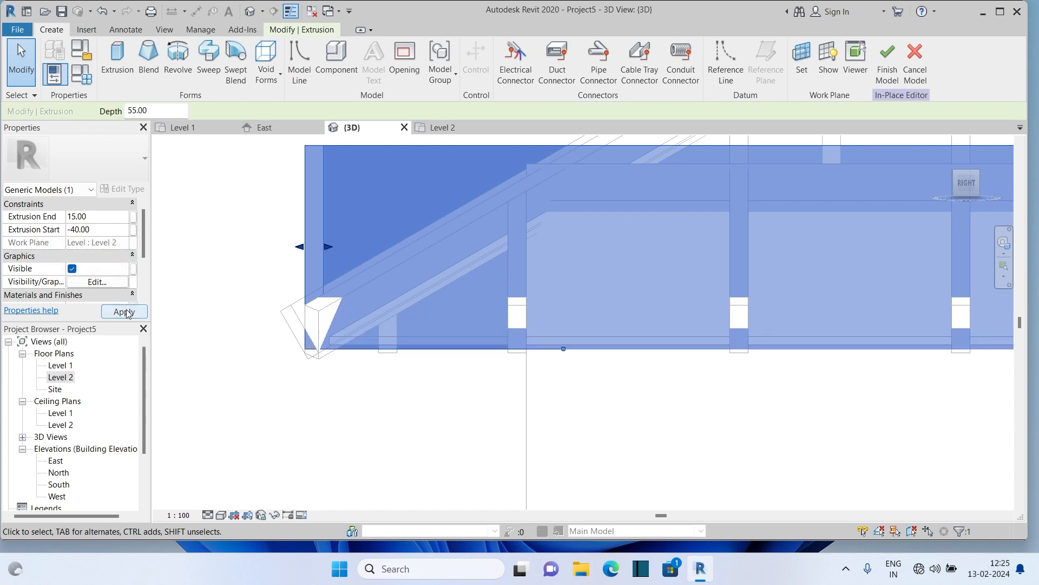
scroll(633, 389, down, 3)
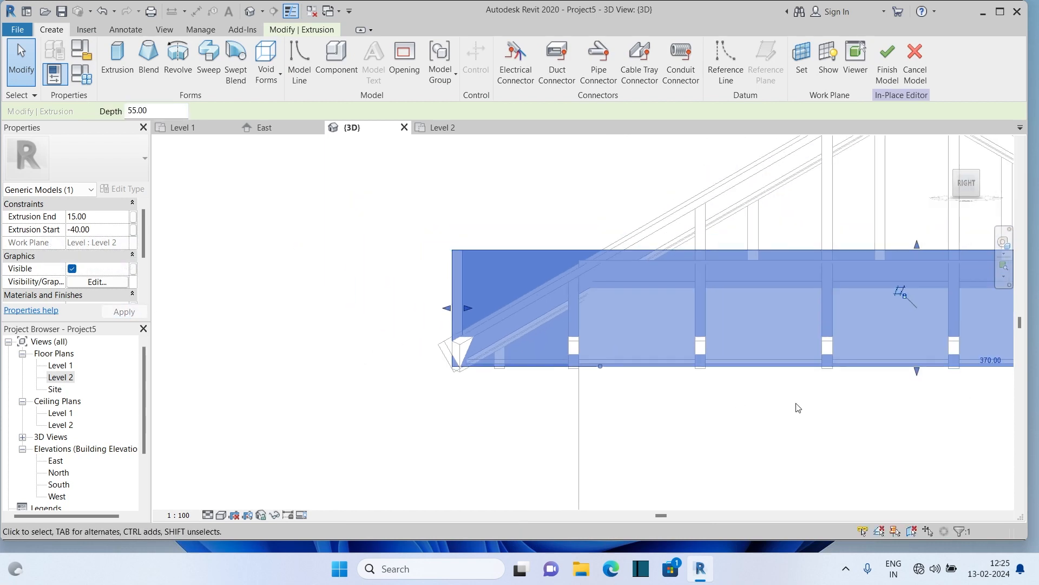
click(98, 216)
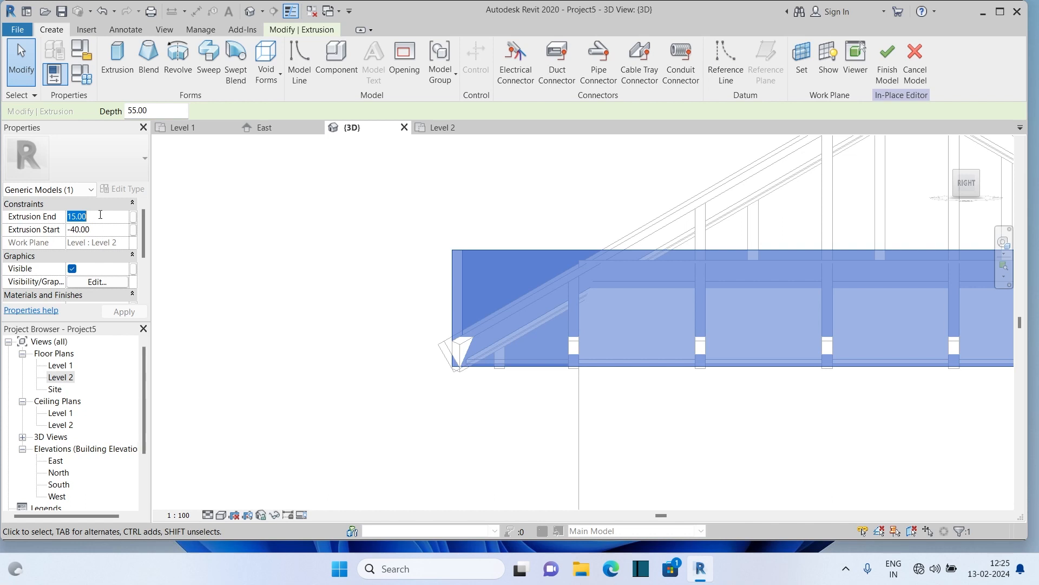
text(-)
text(25)
key(Return)
Stretch the eave purlin's bottom face down to the underside of the rafter mullions and finish the in-place model.
scroll(737, 352, down, 5)
scroll(893, 348, up, 5)
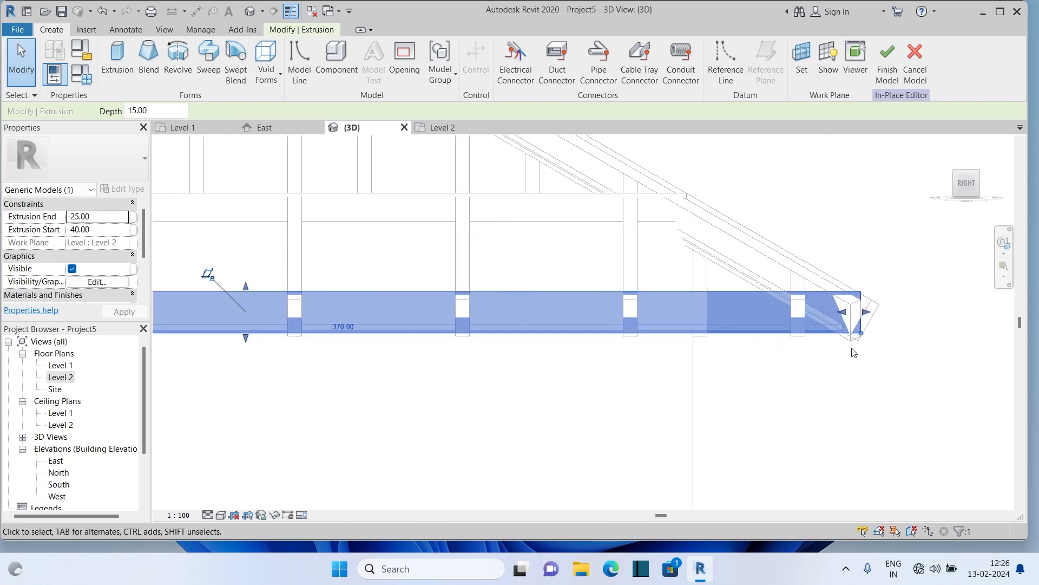
scroll(208, 315, up, 5)
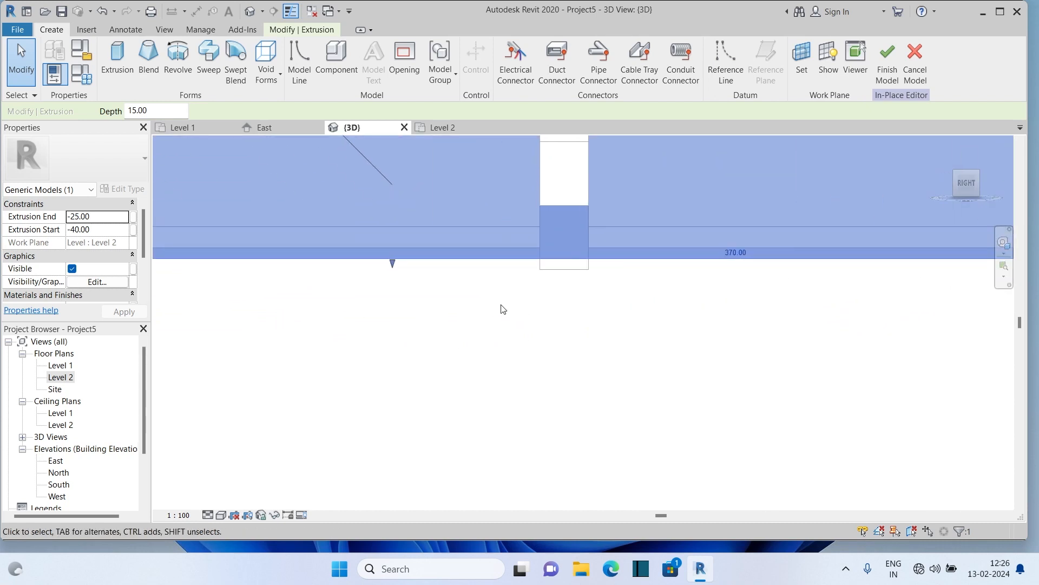
drag(393, 265, 392, 269)
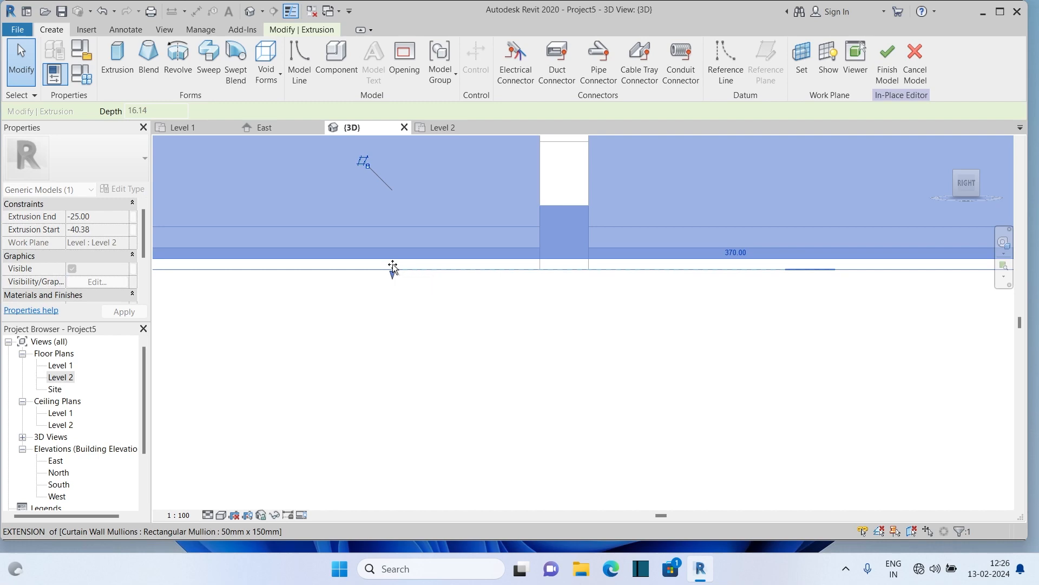
click(492, 353)
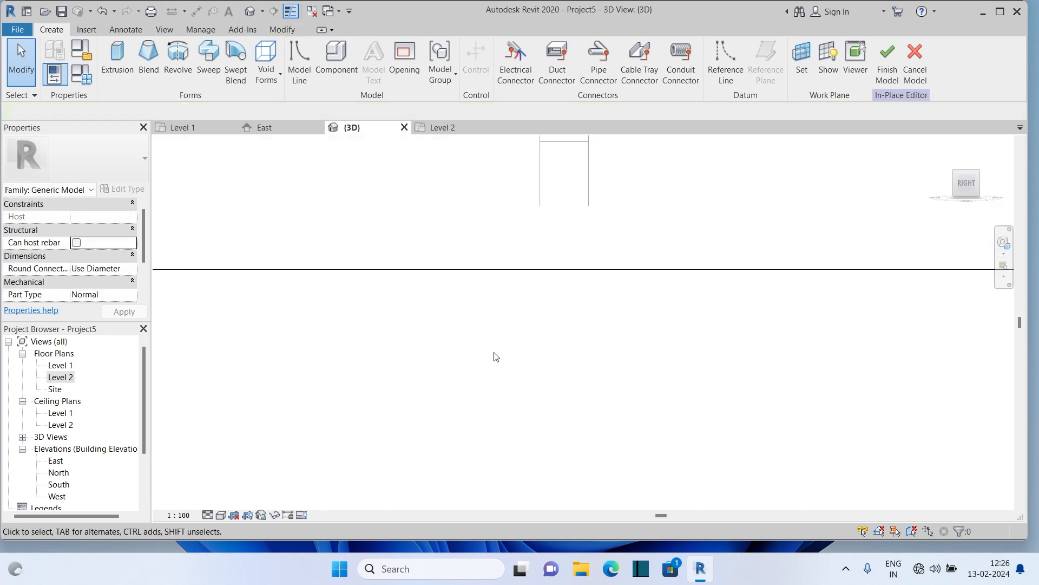
click(888, 62)
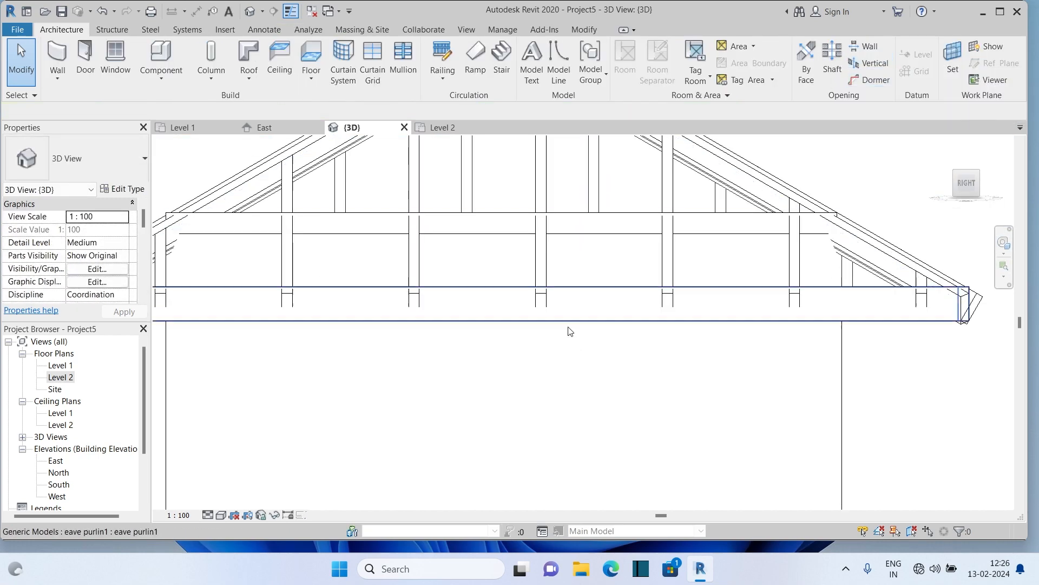
Return to the default 3D view, set its visual style to Shaded, and inspect the roof framing.
scroll(568, 327, down, 5)
click(249, 11)
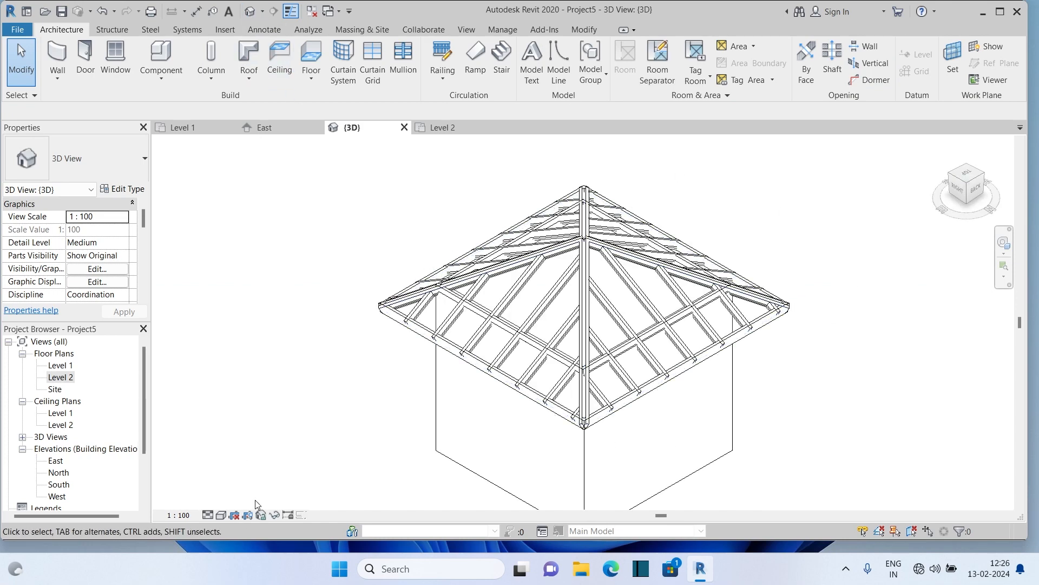
click(221, 515)
click(242, 460)
scroll(600, 431, up, 5)
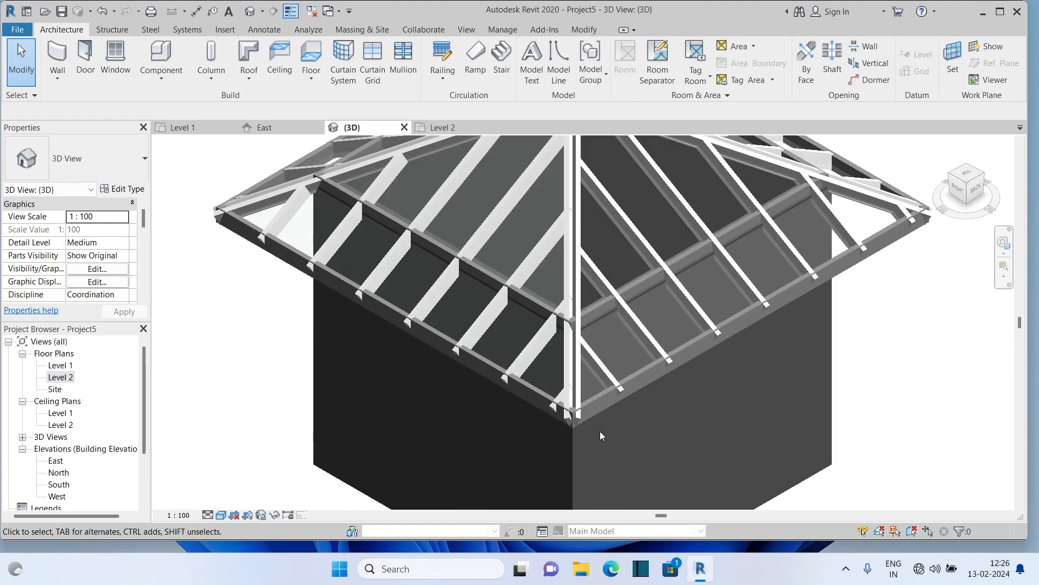
scroll(536, 340, up, 3)
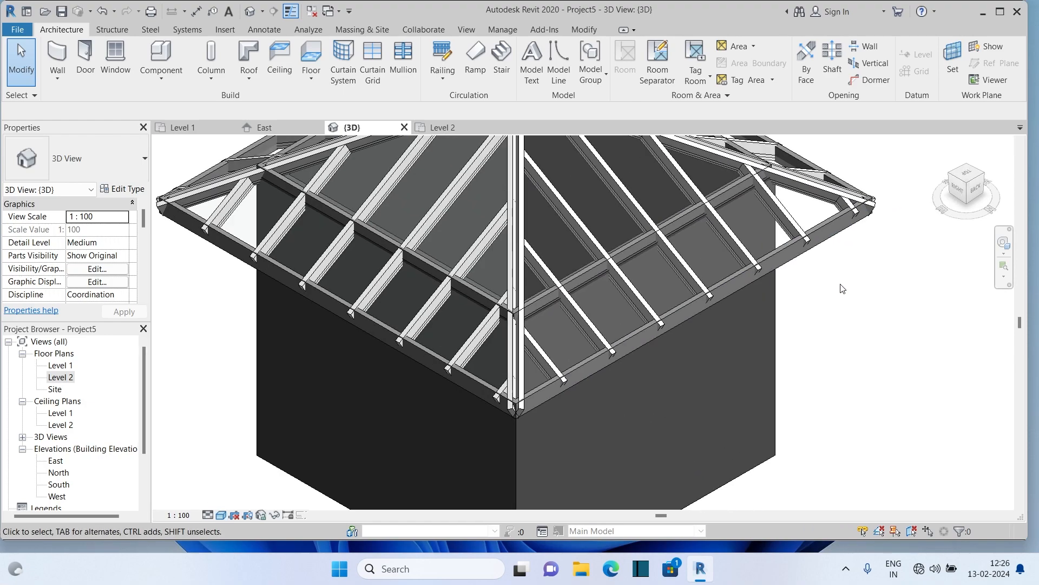
scroll(842, 288, down, 5)
scroll(666, 239, up, 4)
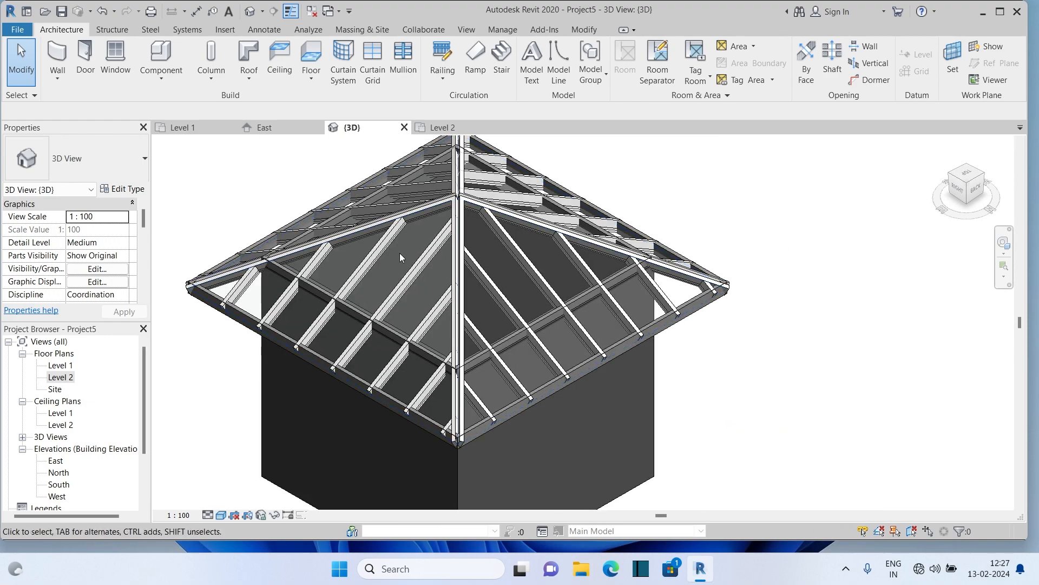
scroll(718, 253, down, 1)
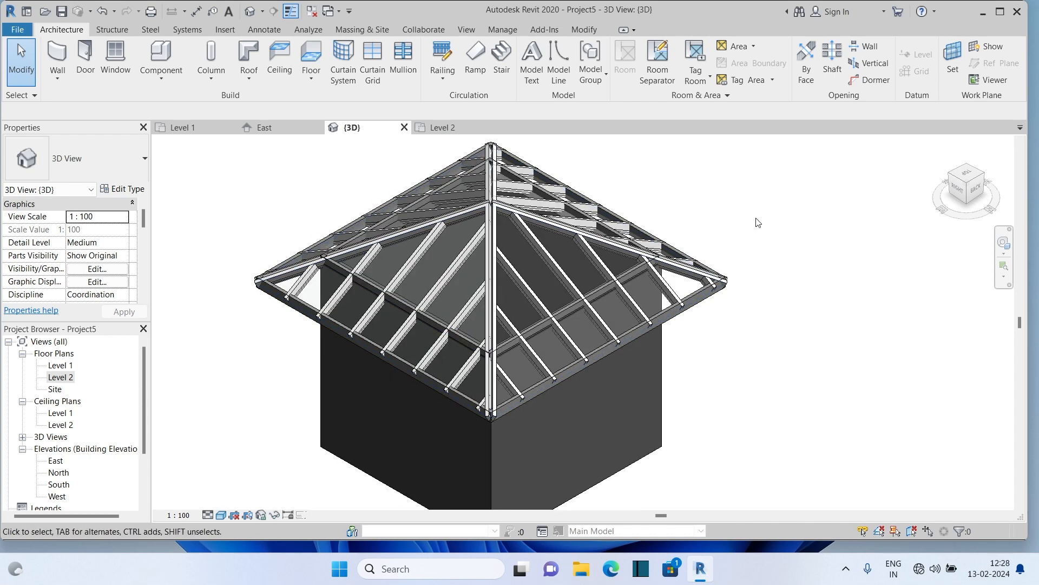
In the curtain wall mullion families, duplicate the 50mm x 65mm Rectangular Mullion type as 50mm x 65mm 2.
click(494, 209)
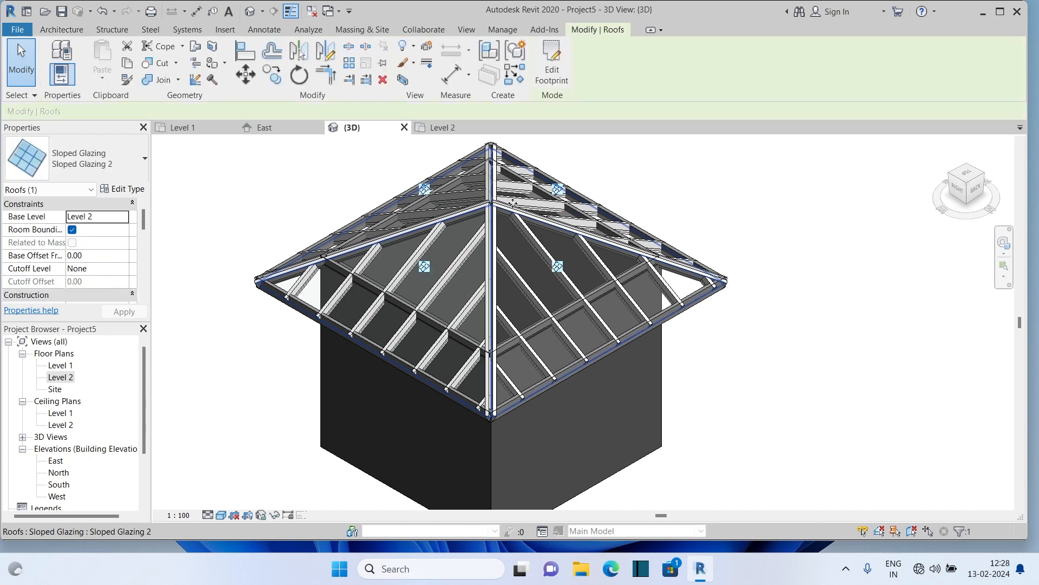
drag(146, 394, 141, 474)
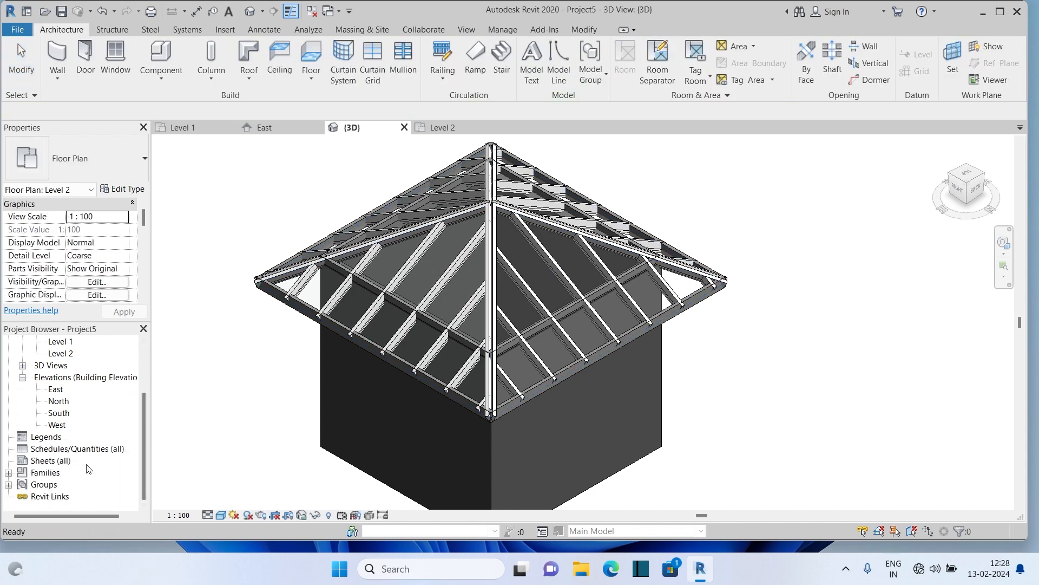
click(9, 473)
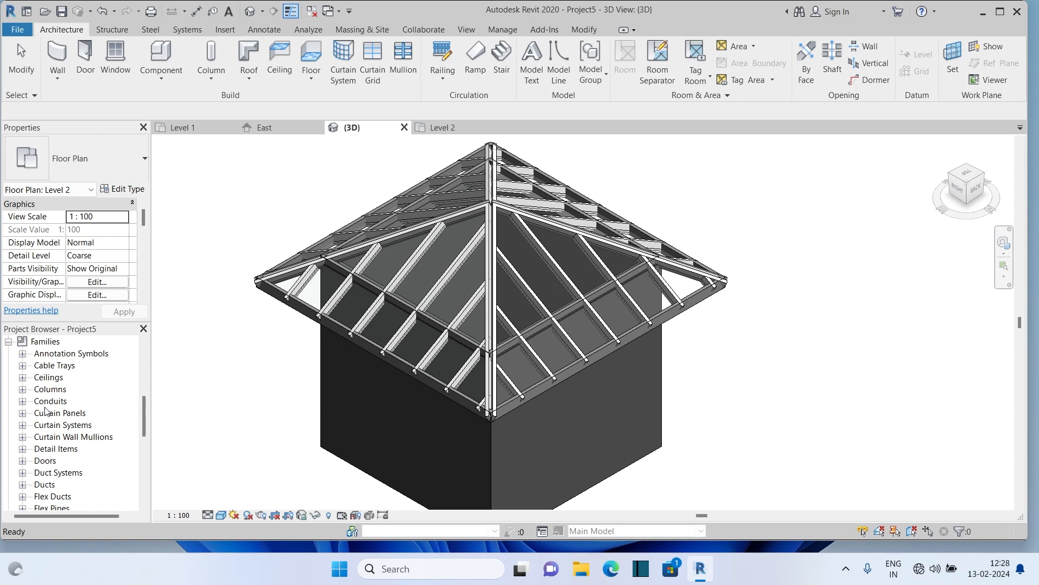
click(22, 436)
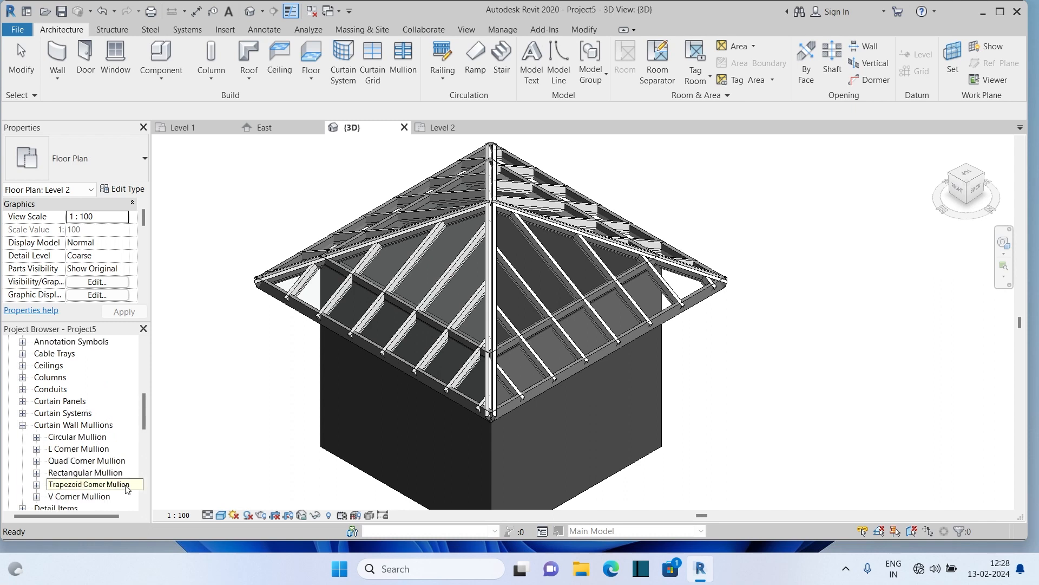
click(36, 473)
scroll(86, 452, down, 1)
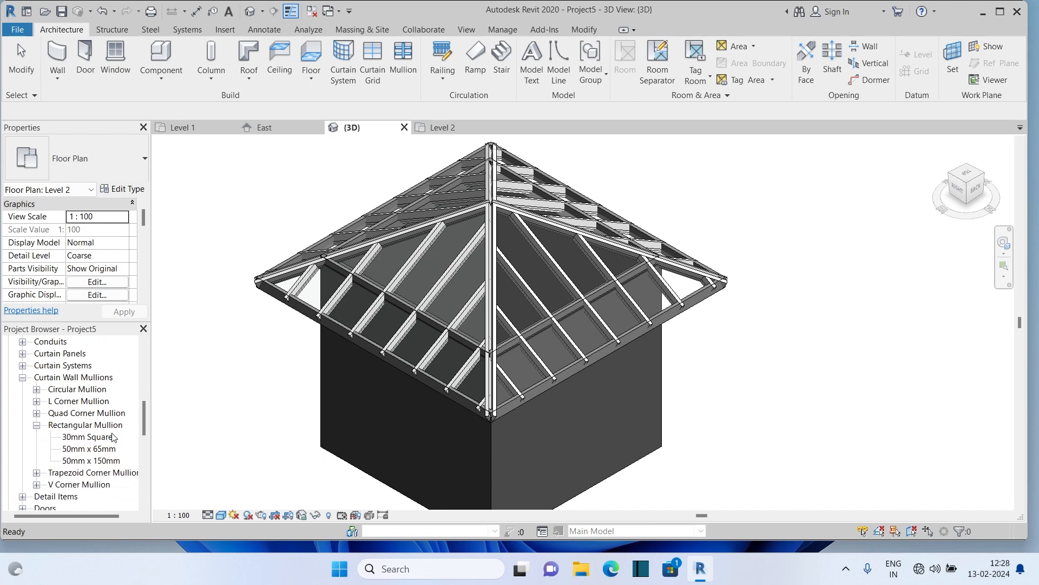
double_click(84, 450)
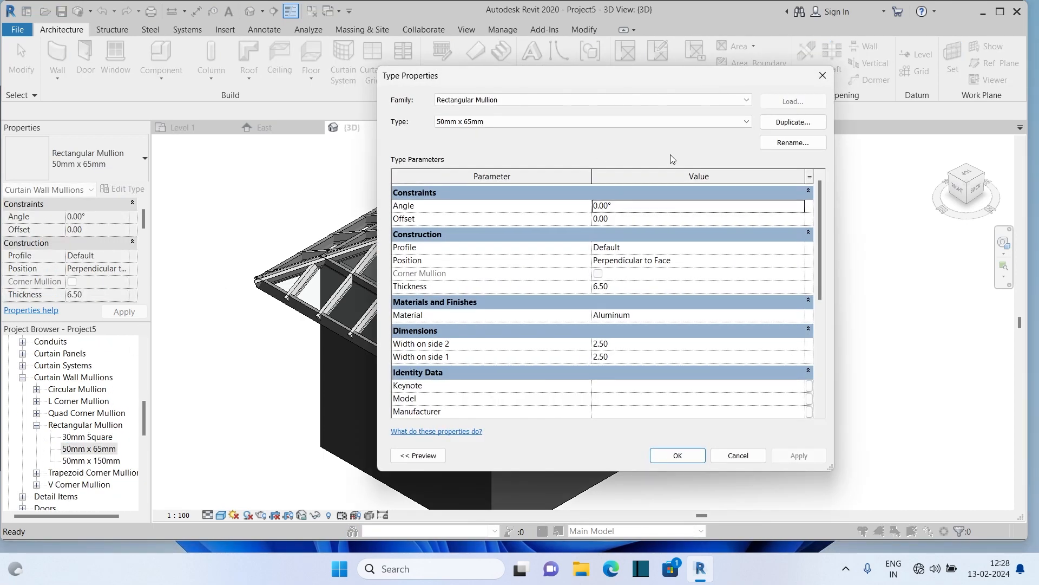
click(793, 121)
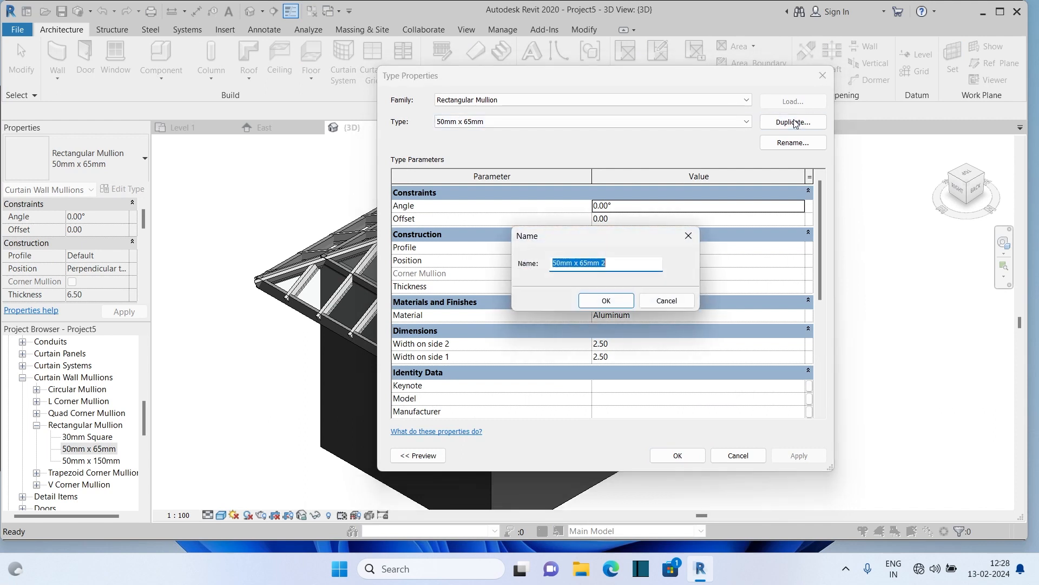
click(606, 301)
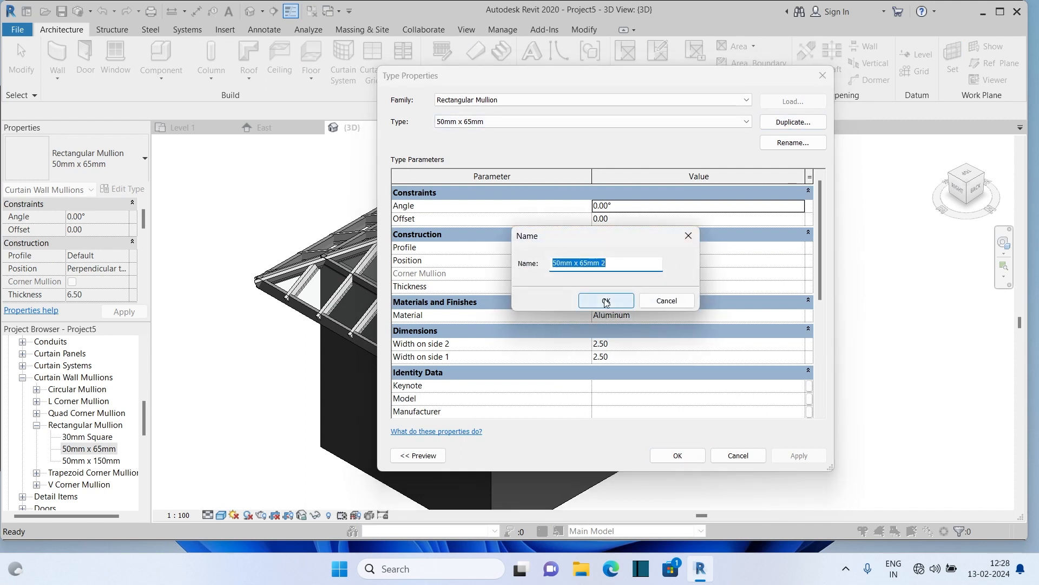
click(678, 456)
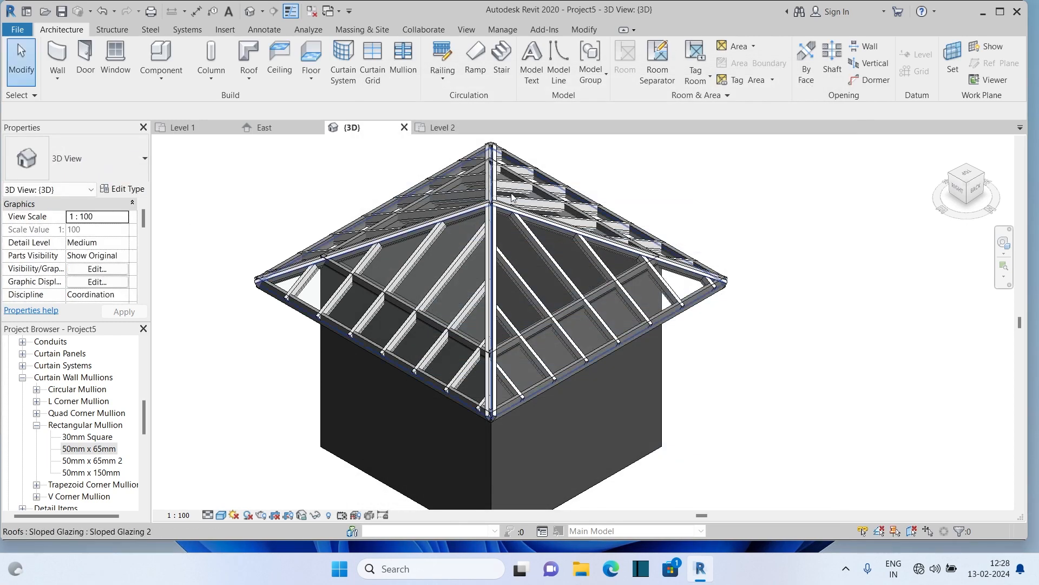
Open the sloped glazing roof's type properties and bring up the choices for the Grid 1 Border 2 mullion type.
click(492, 210)
click(122, 188)
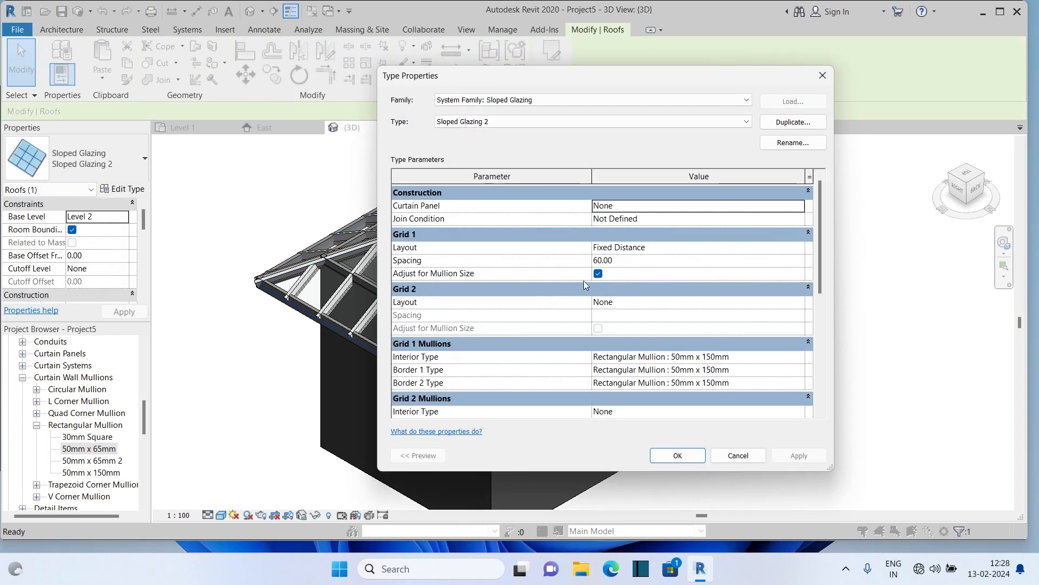
click(765, 384)
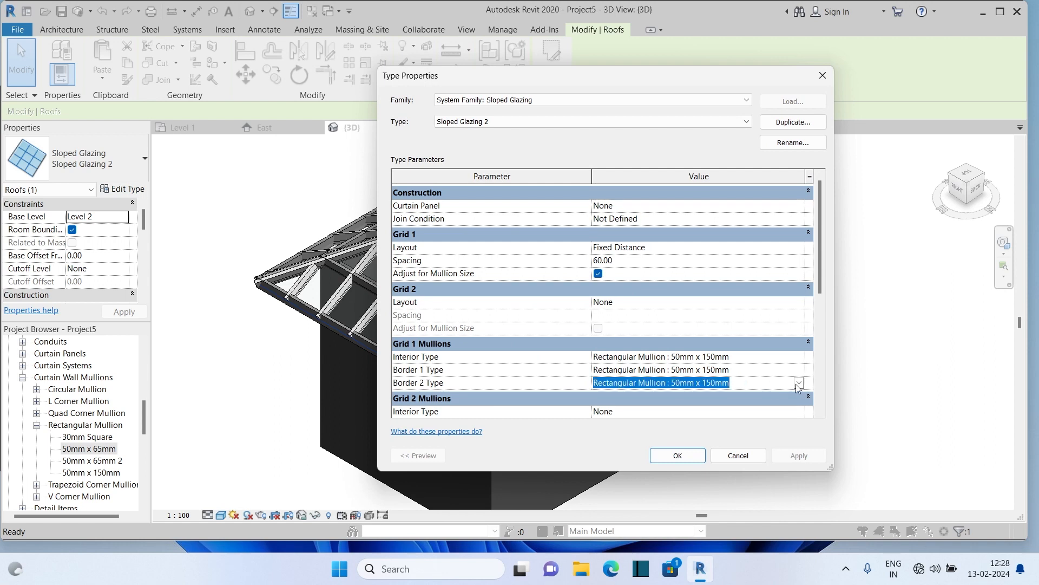
click(799, 383)
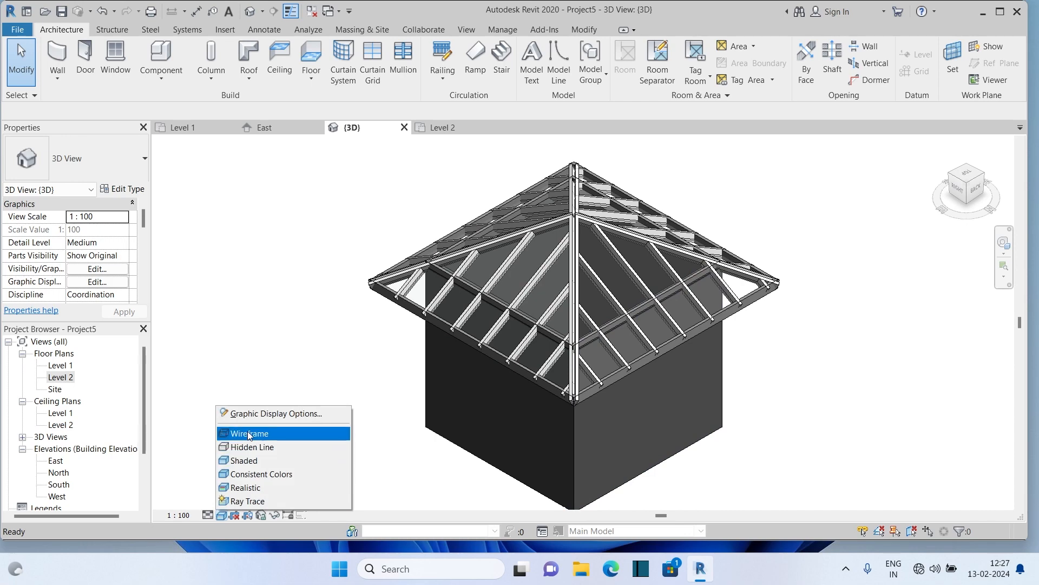
Set the 3D view's visual style to Wireframe.
click(249, 434)
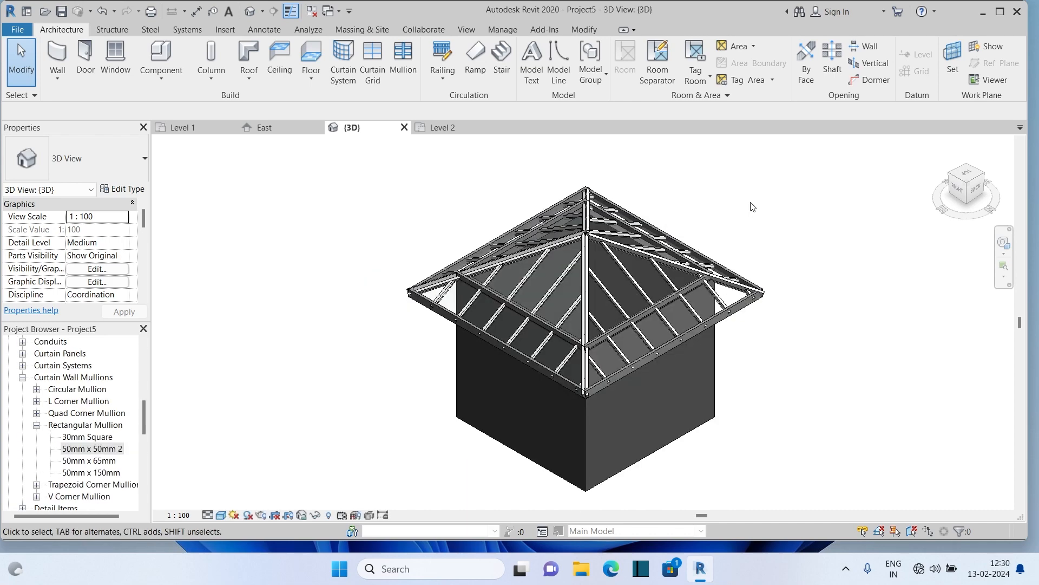
Copy the sloped glazing roof and paste the duplicate aligned to the same place.
click(590, 241)
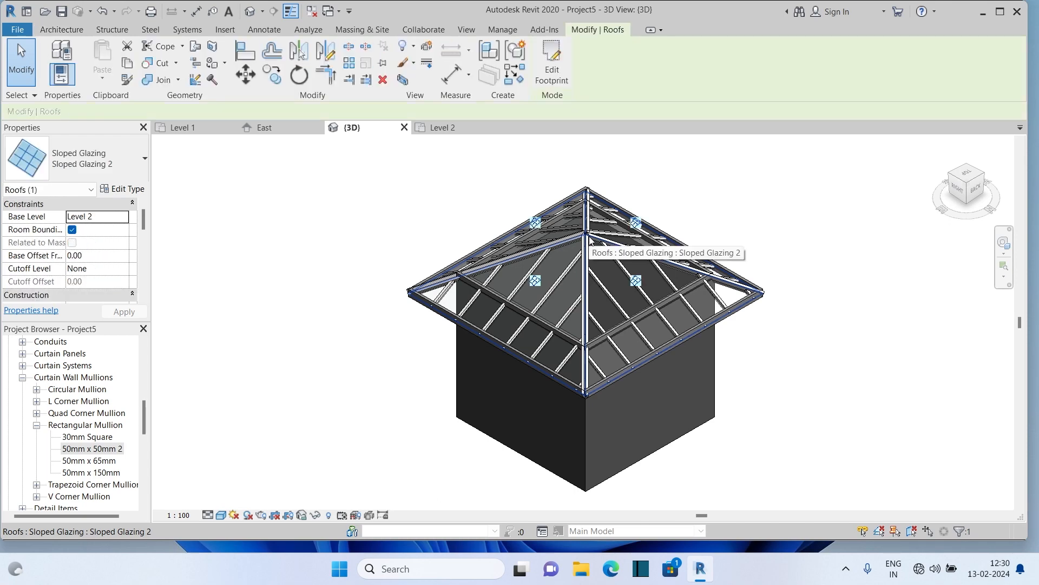
click(128, 63)
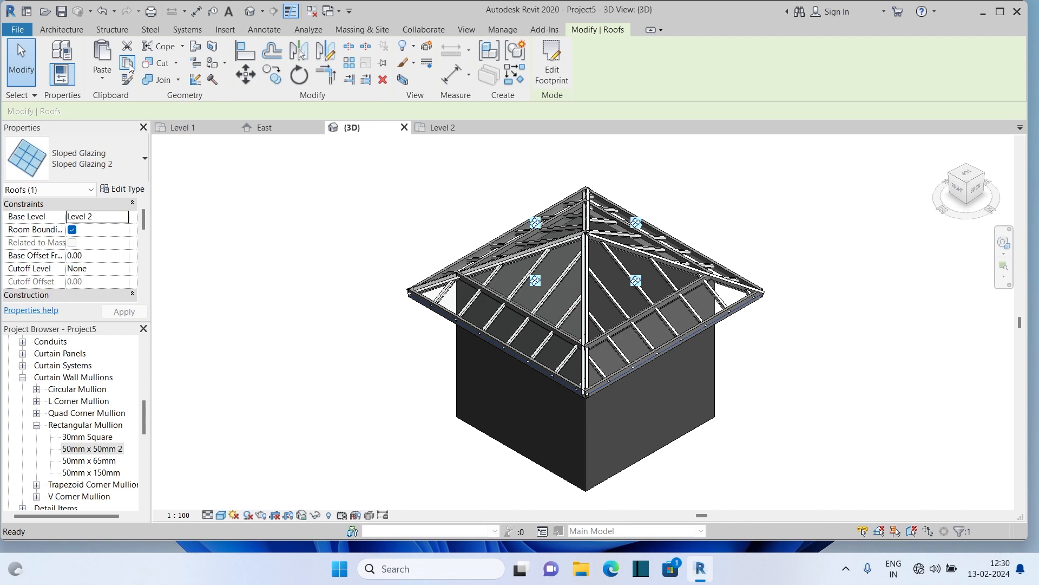
click(102, 79)
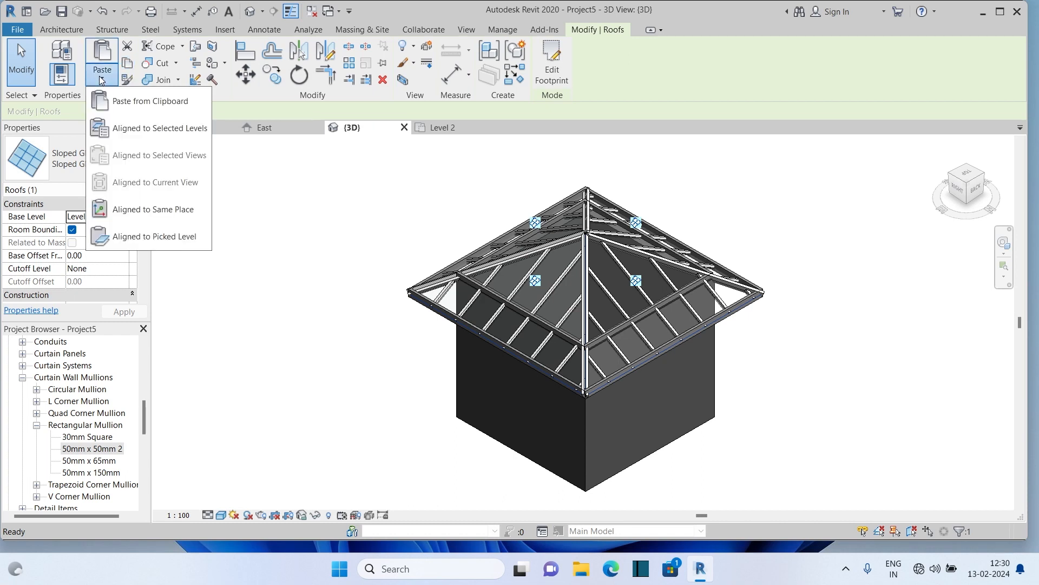
click(140, 211)
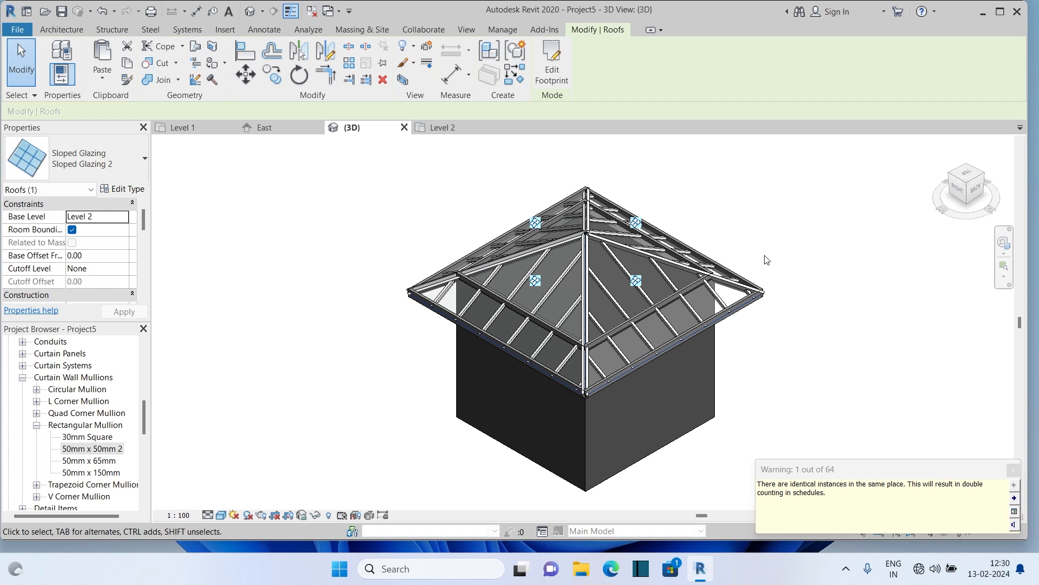
click(1014, 470)
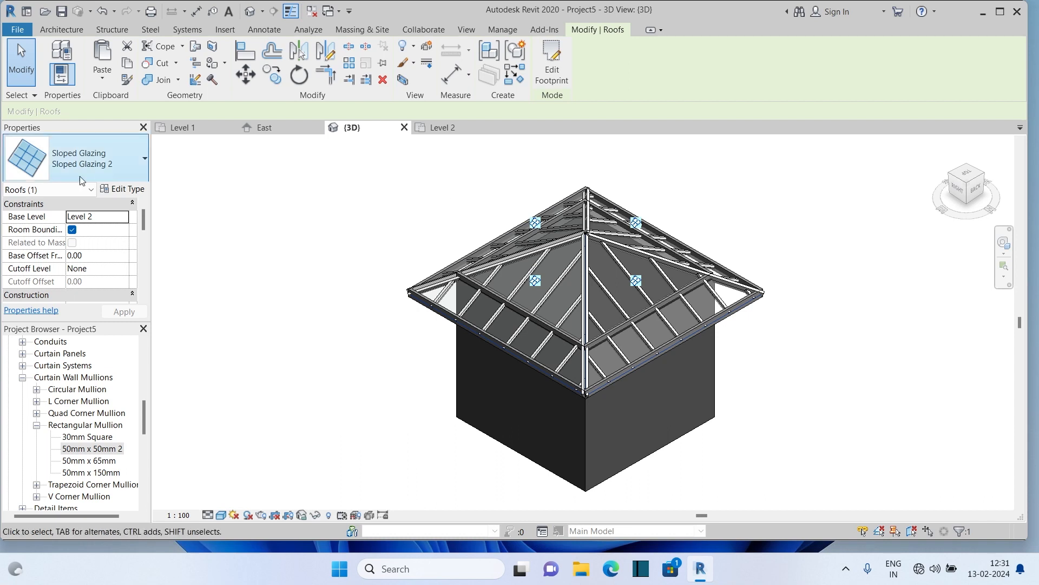
Change the pasted roof to Generic Roof - 300mm and duplicate that type as Generic Roof - 6mm 2.
click(145, 158)
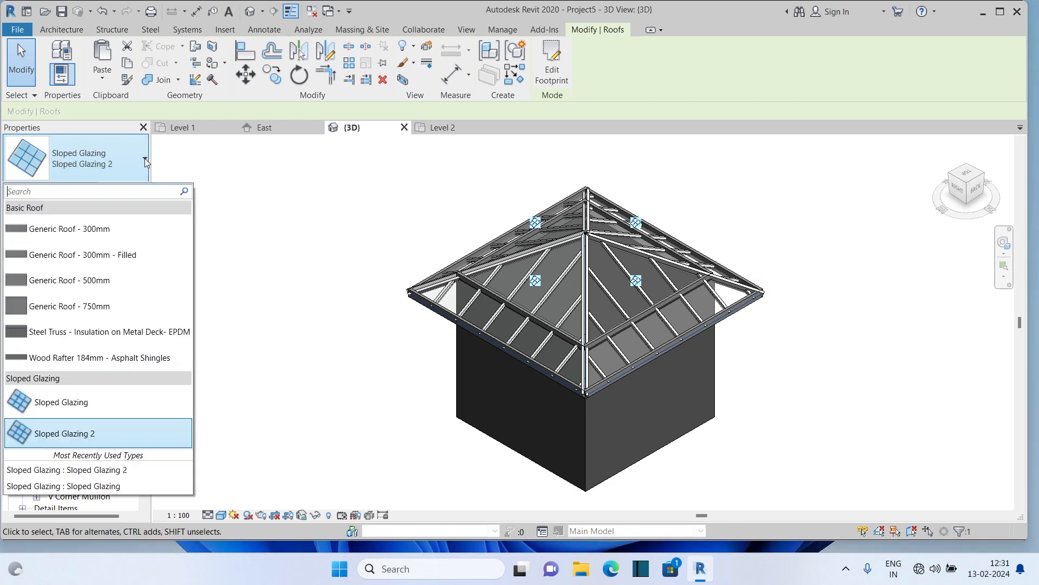
click(54, 229)
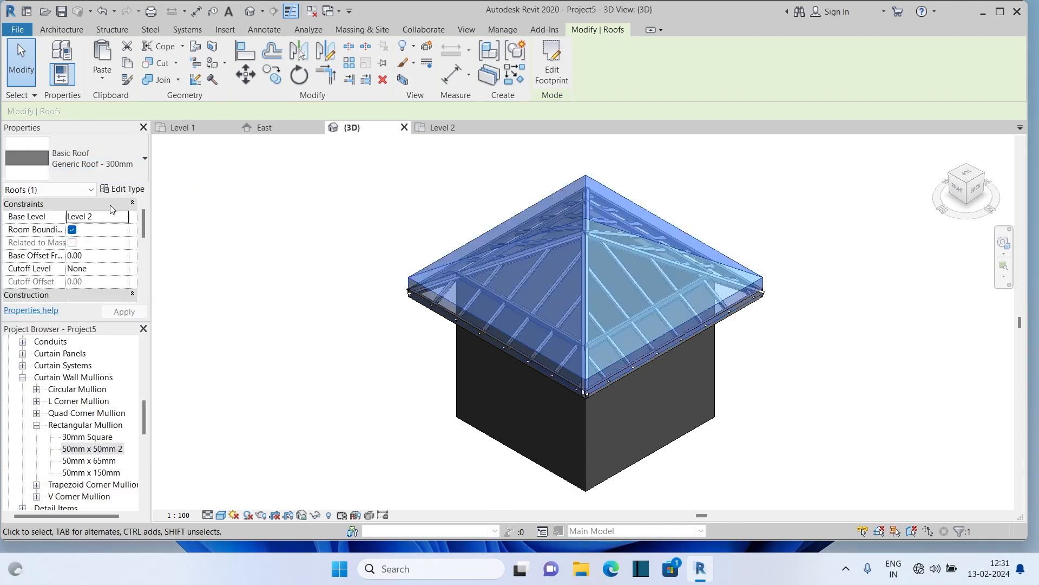
click(130, 192)
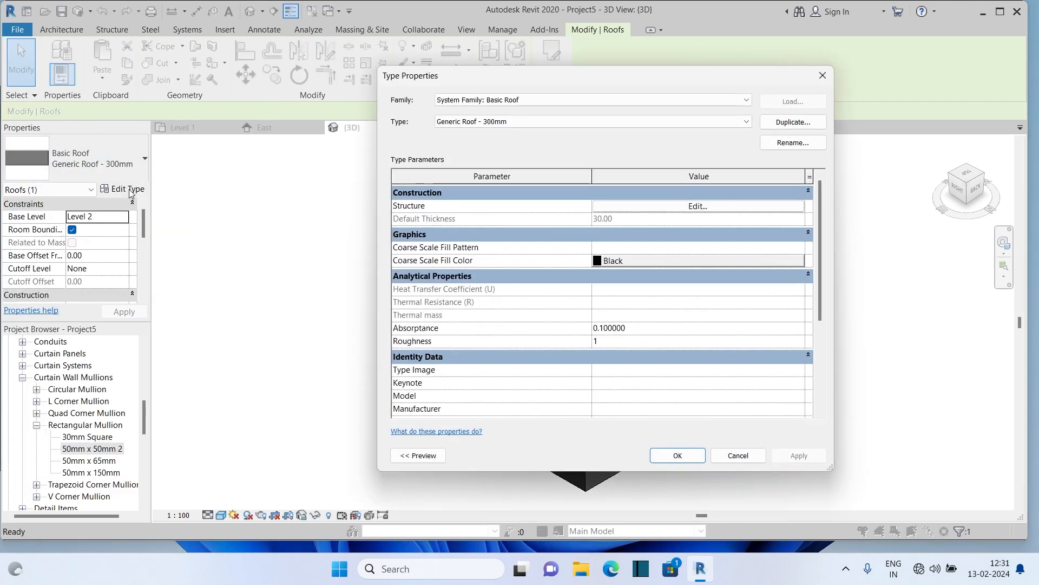
click(790, 125)
click(600, 263)
key(Delete)
key(Delete)
key(Delete)
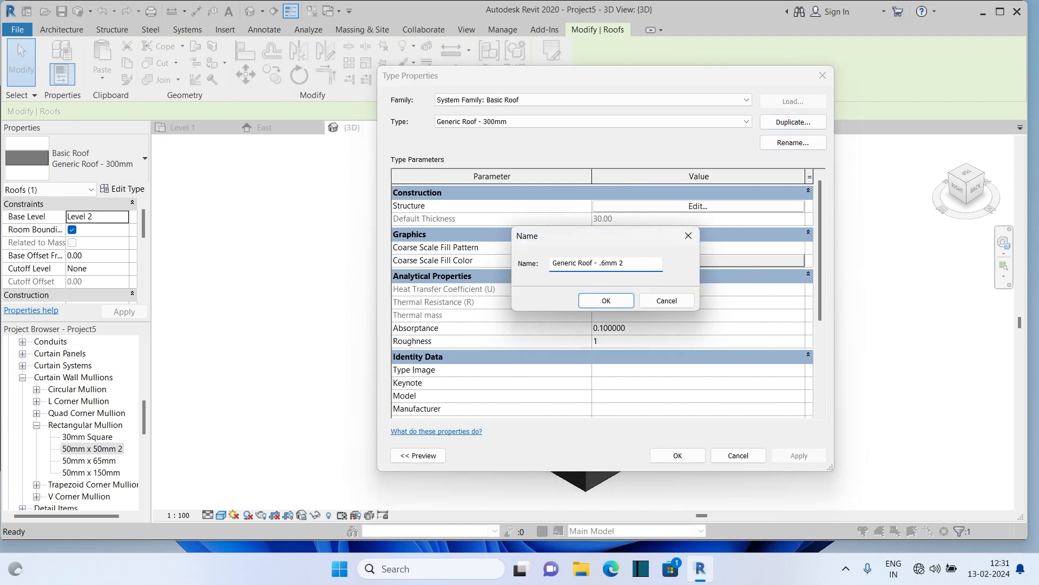
text(.6)
key(Return)
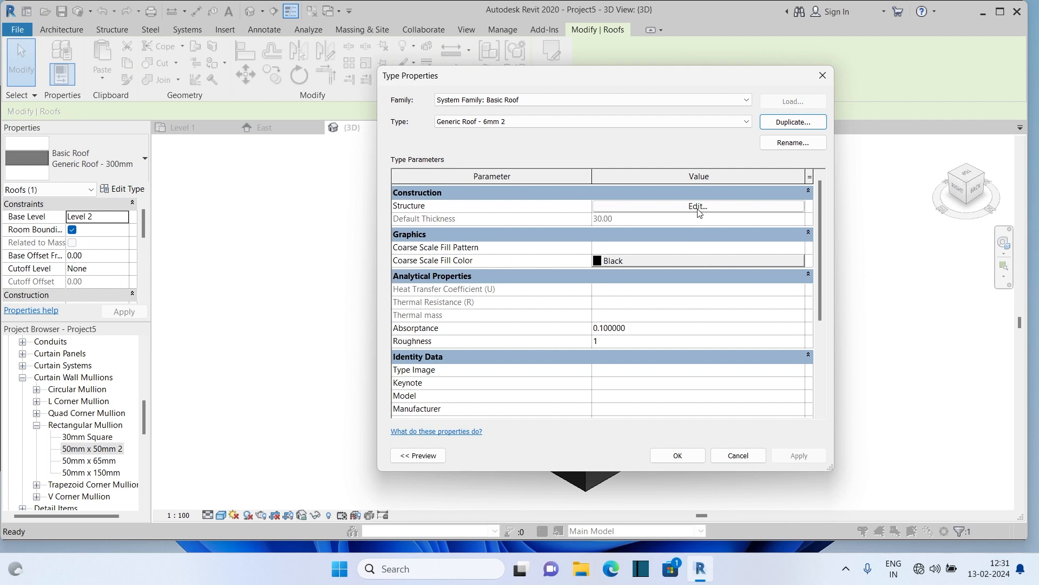
Set the structure layer thickness of the new generic roof type to 0.6 and apply the type.
click(698, 209)
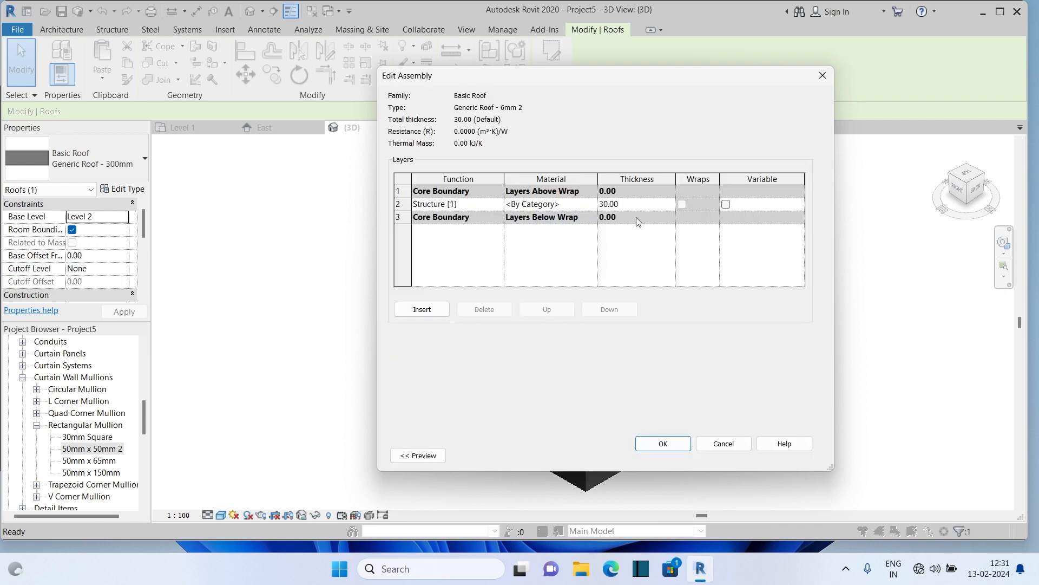
click(618, 205)
double_click(619, 205)
key(BackSpace)
text(.6)
click(664, 445)
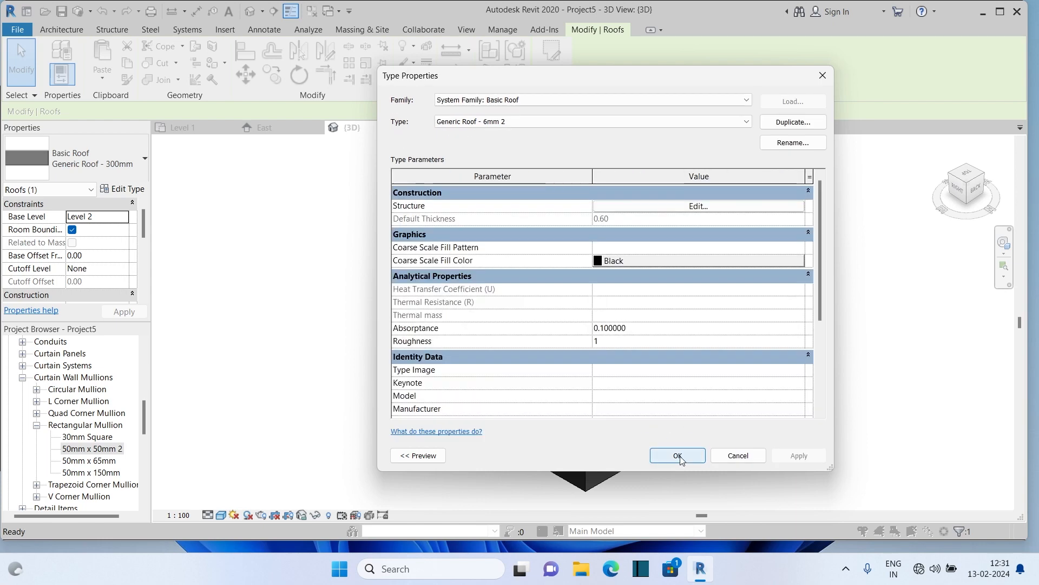
click(678, 455)
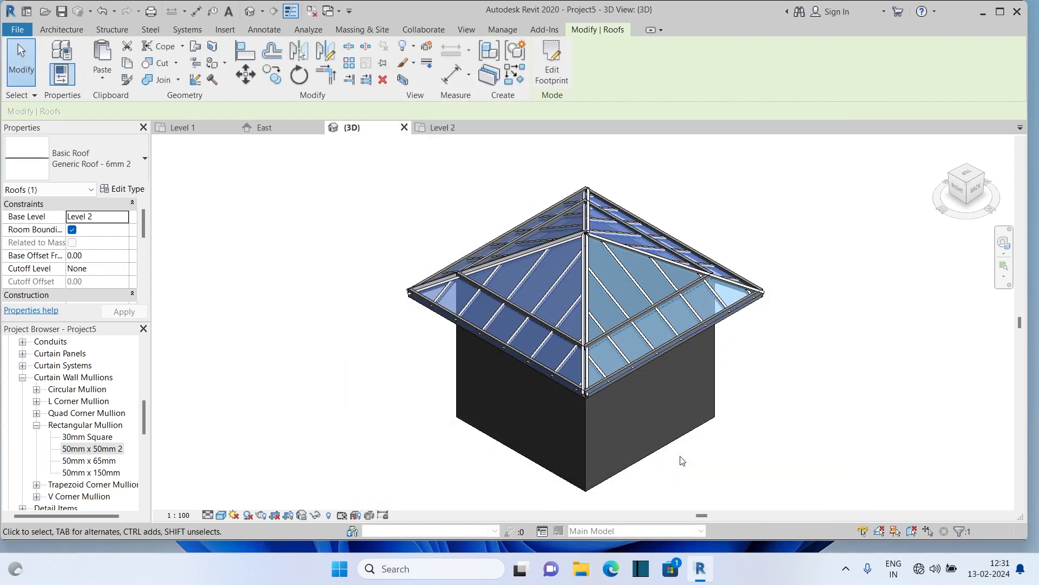
click(755, 229)
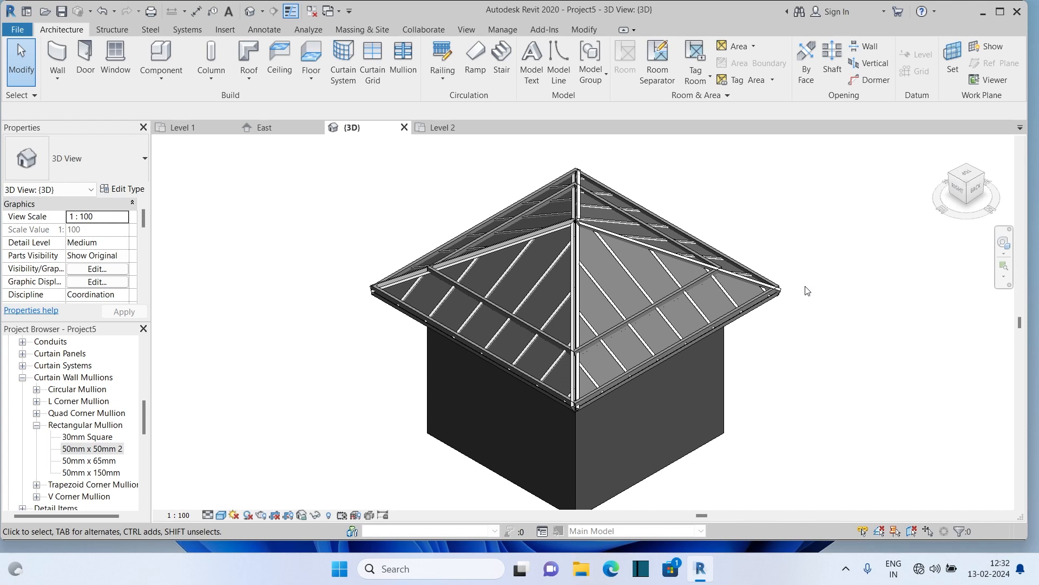
Temporarily hide the original sloped glazing roof in the 3D view.
scroll(612, 261, down, 3)
scroll(600, 242, up, 1)
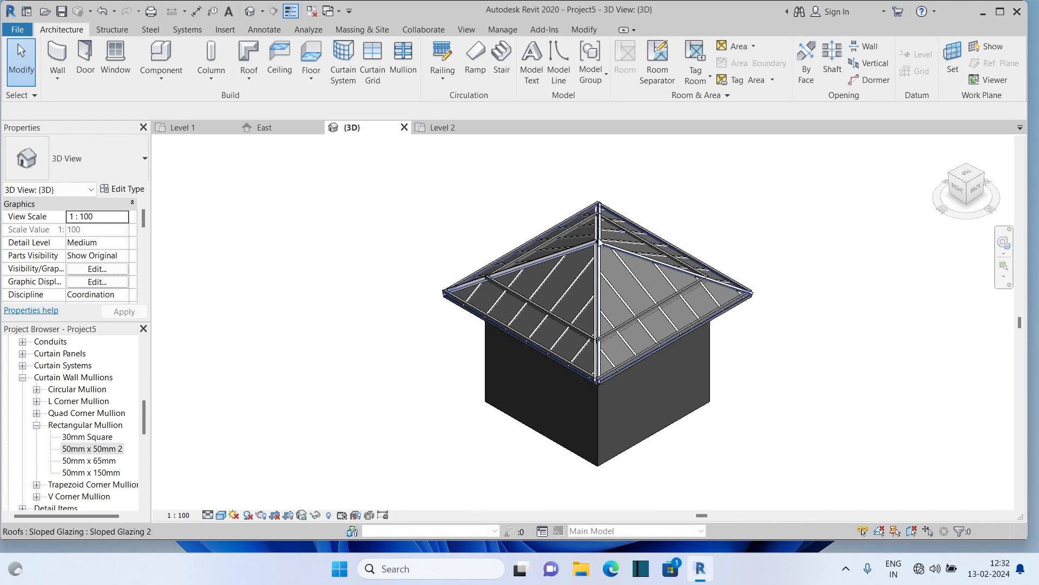
click(600, 242)
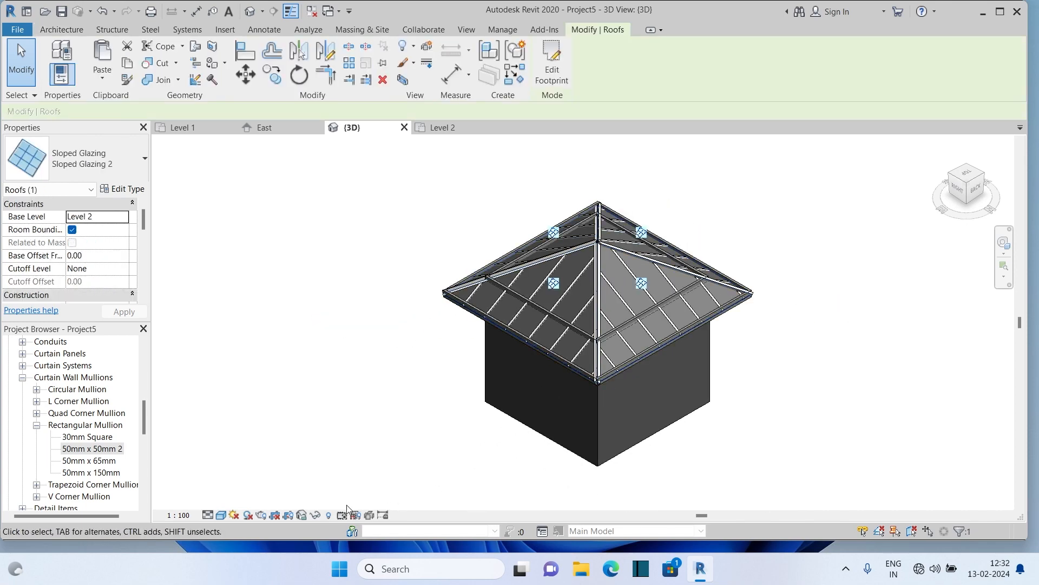
click(312, 517)
click(352, 478)
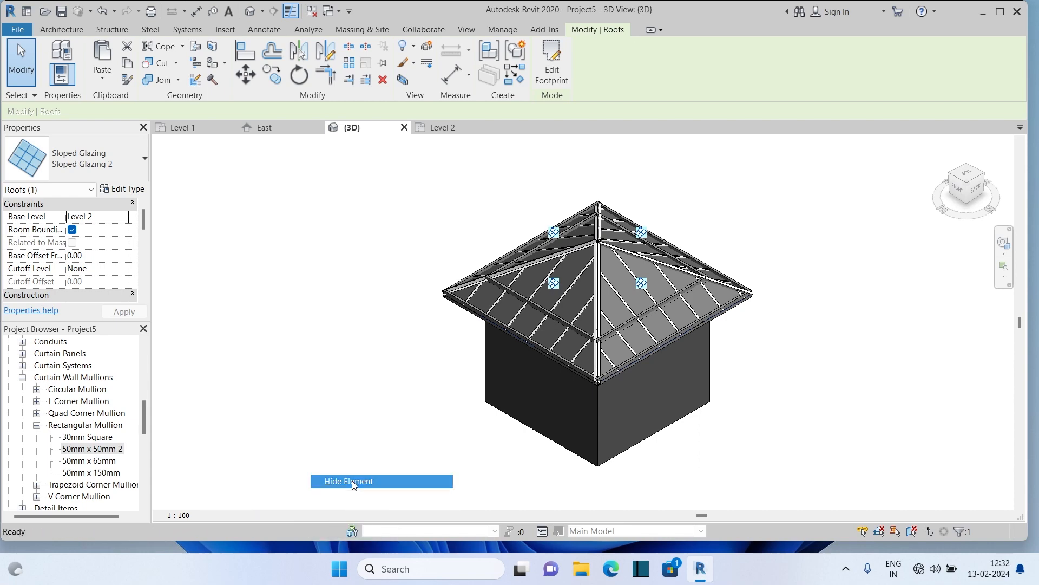
Temporarily hide both in-place generic model frames, the outer eave purlin and the inner bottom chord.
click(475, 316)
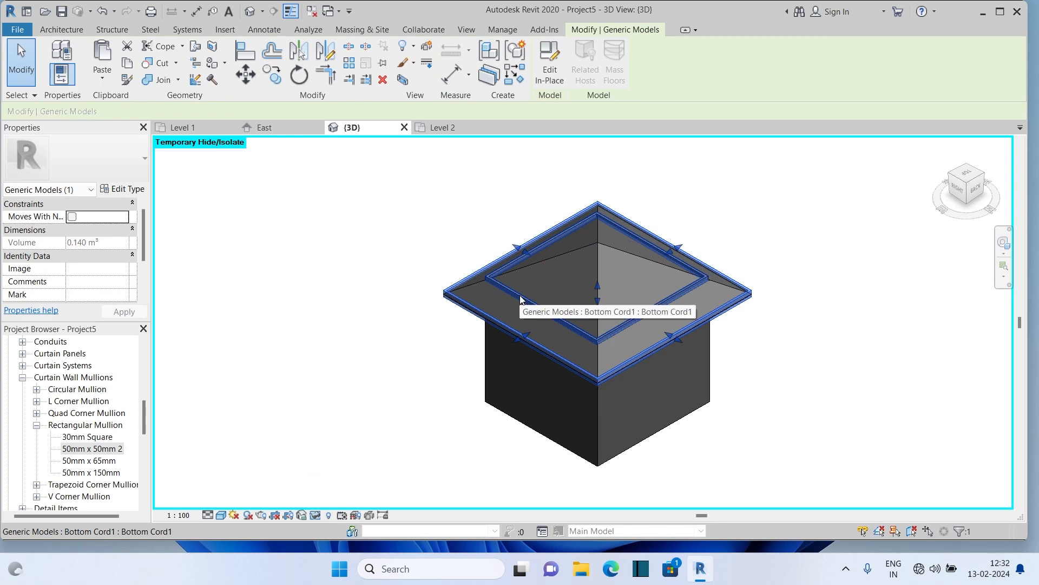
key(Escape)
click(480, 315)
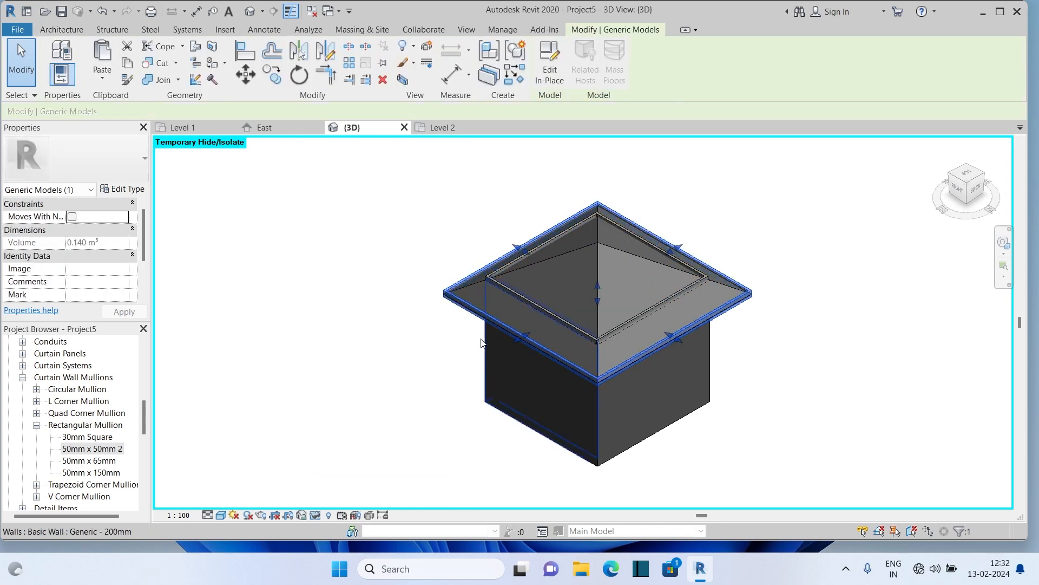
ctrl+click(518, 293)
click(316, 515)
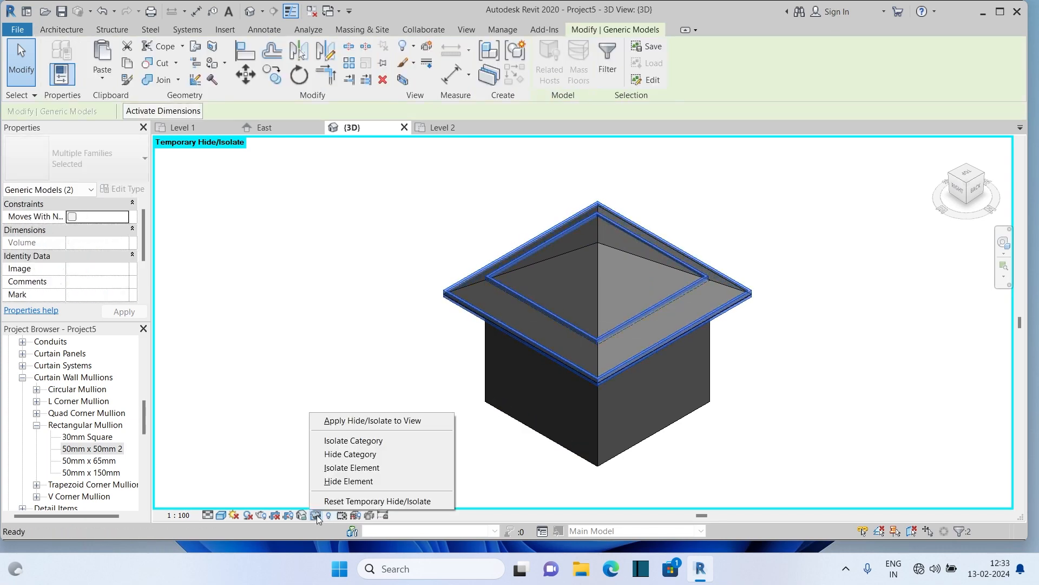
click(348, 482)
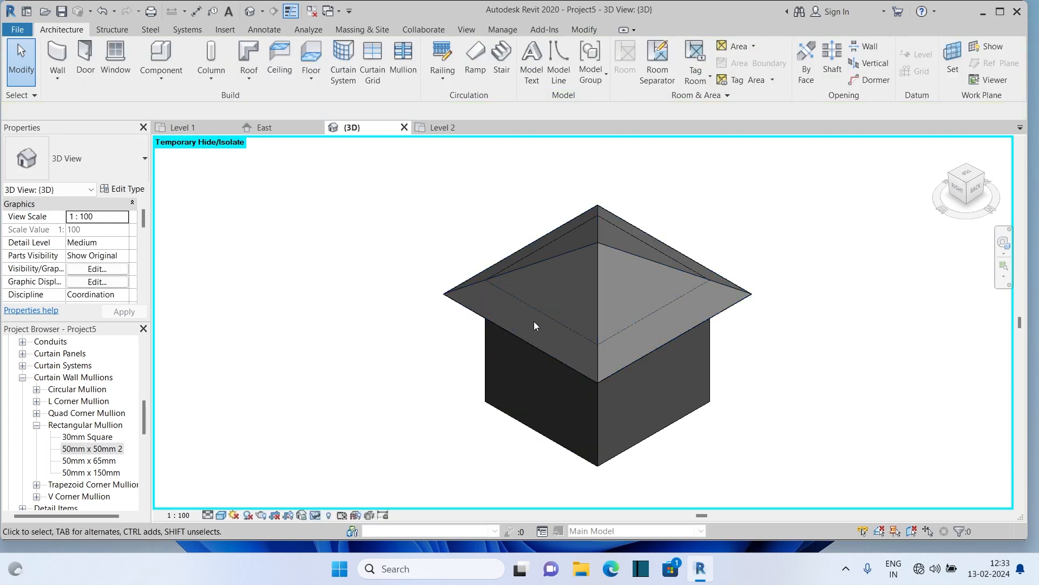
Edit the generic roof's footprint, set its base offset from level to 15, and finish the sketch.
click(726, 309)
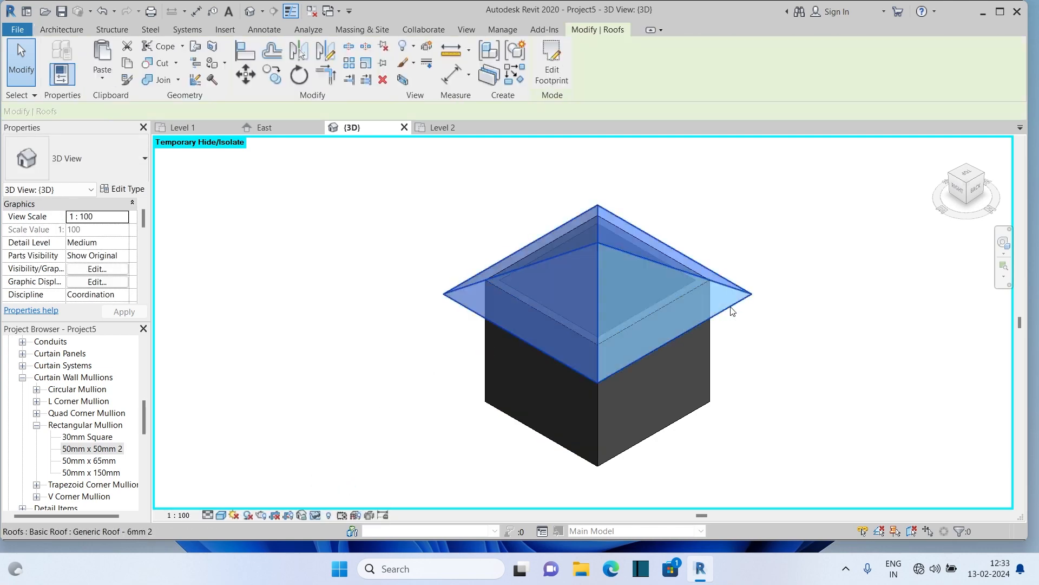
click(552, 60)
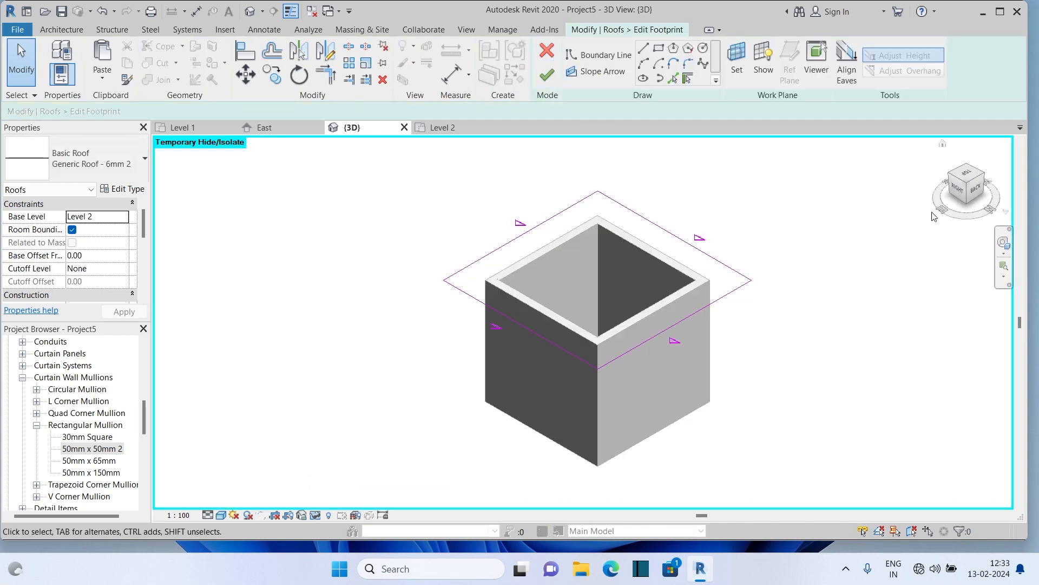
click(975, 189)
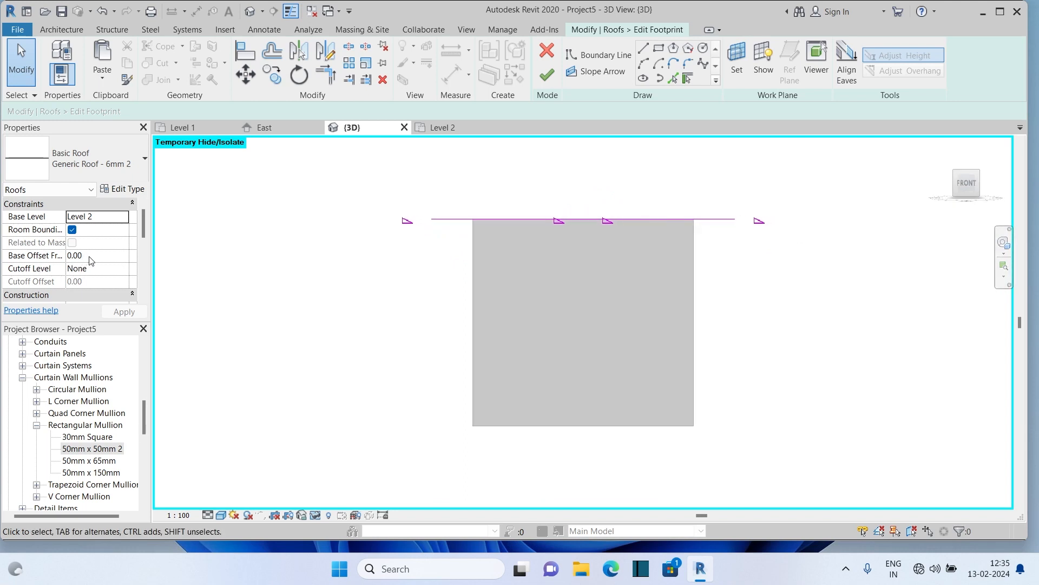
click(91, 257)
text(15)
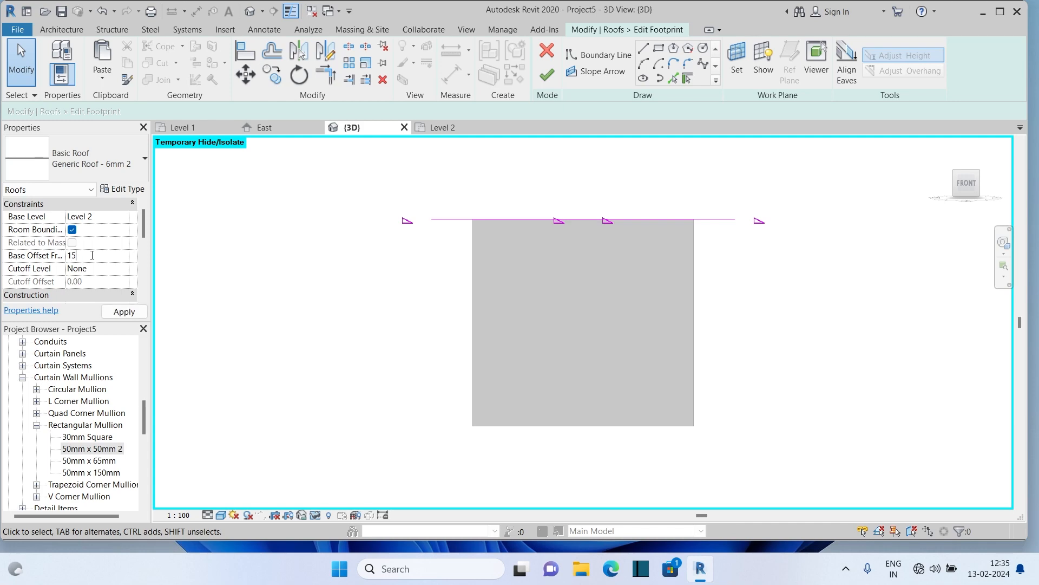
click(123, 313)
click(547, 75)
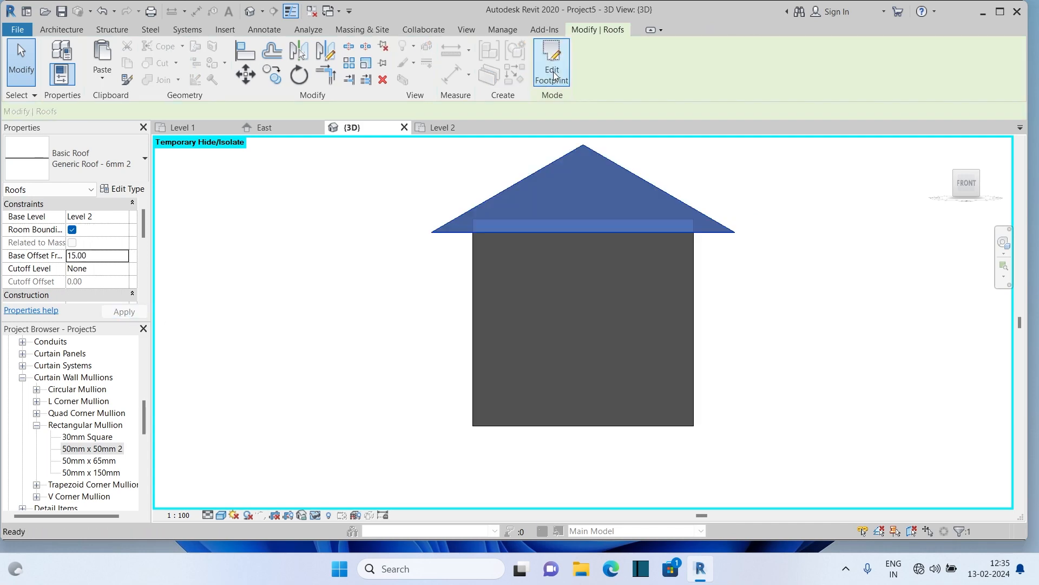
click(827, 246)
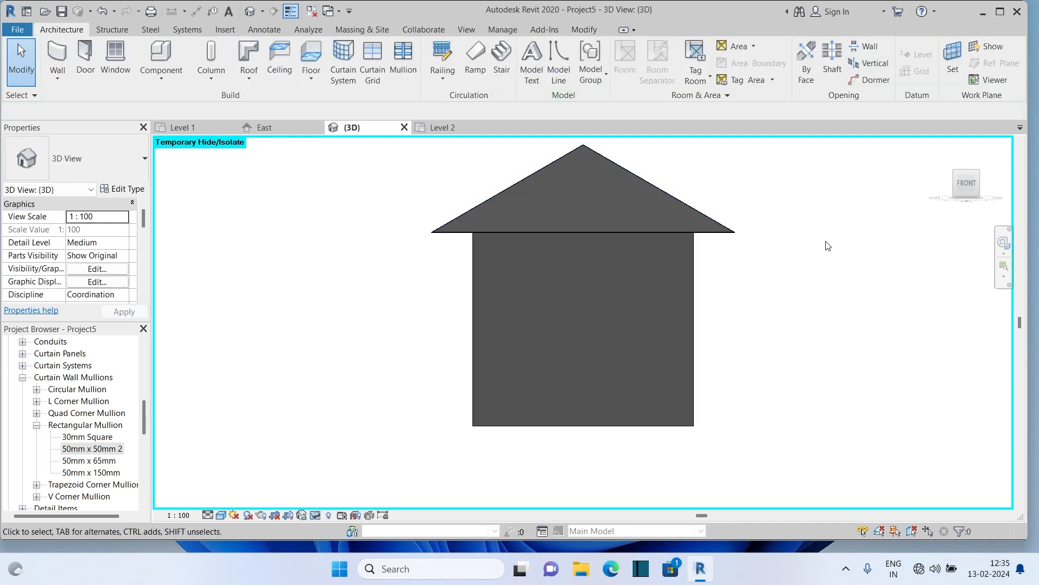
Return to the default 3D view, reset the temporary hide, and inspect how the roof sheet sits over the eaves.
click(251, 18)
click(315, 515)
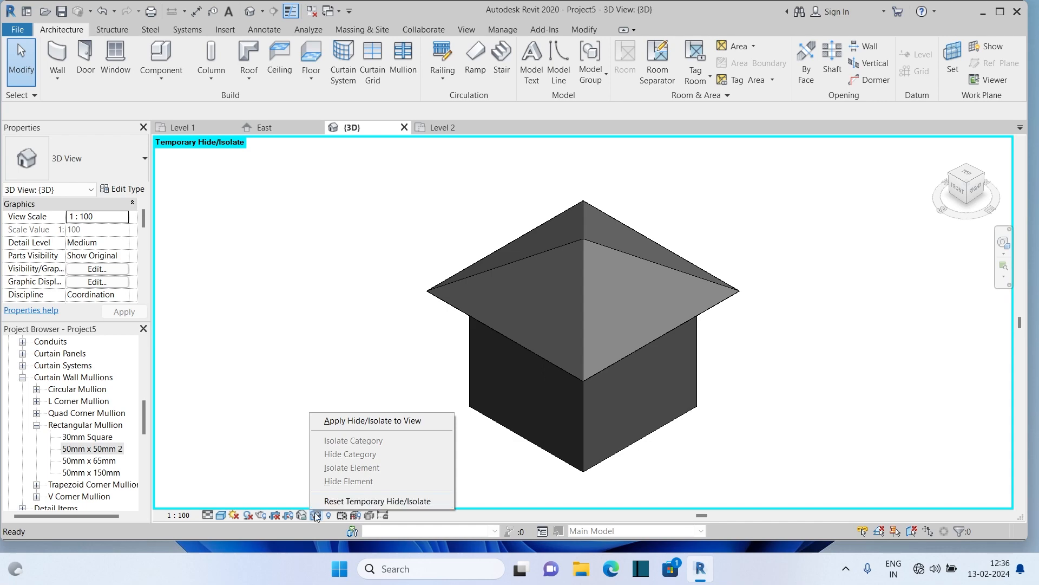
click(377, 501)
scroll(662, 359, up, 5)
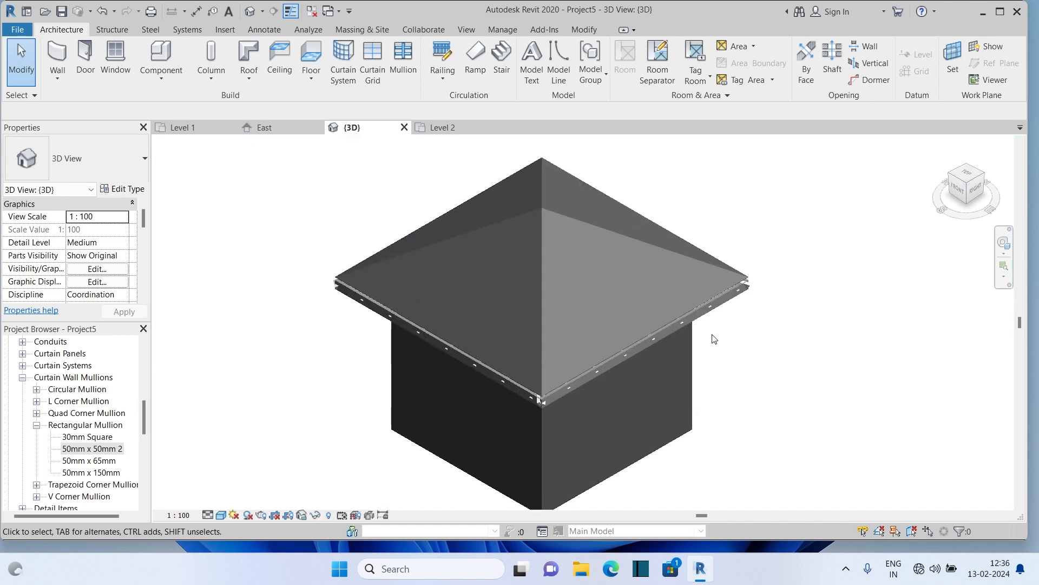
scroll(320, 257, up, 2)
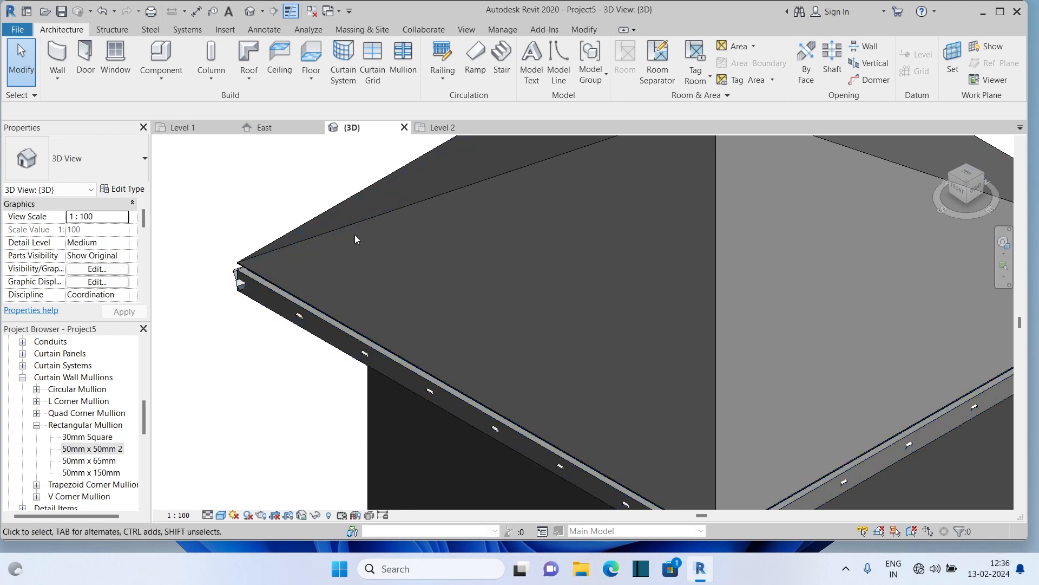
scroll(275, 268, up, 2)
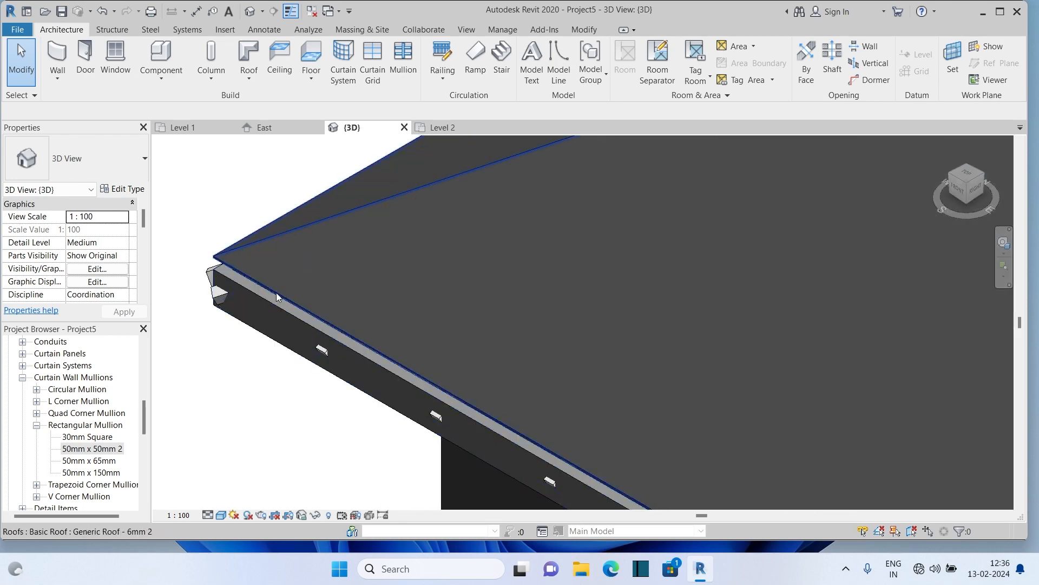
scroll(268, 279, down, 5)
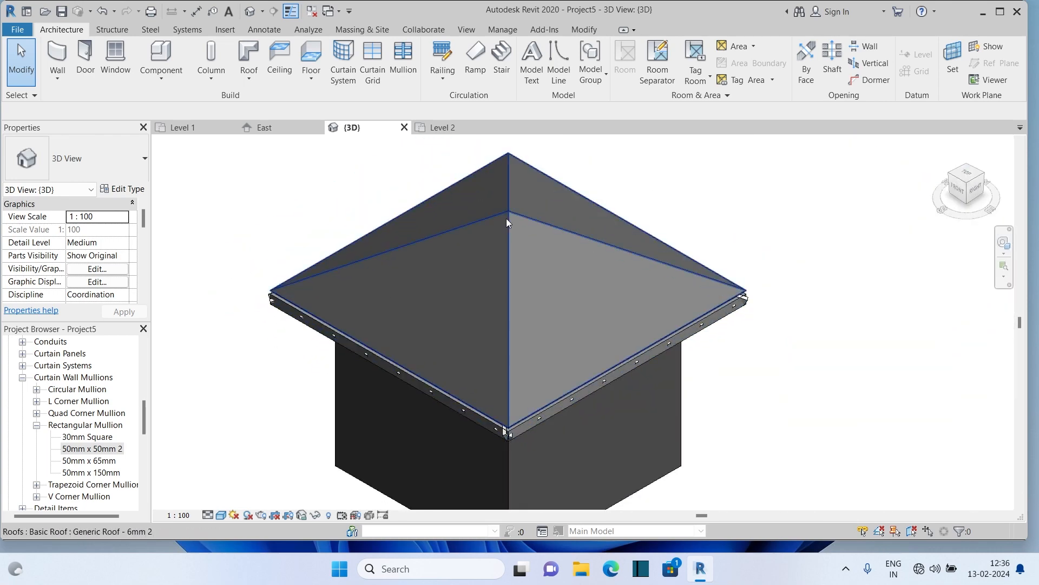
Edit the generic roof's footprint and offset all four boundary lines outward by 15 as copies.
click(510, 209)
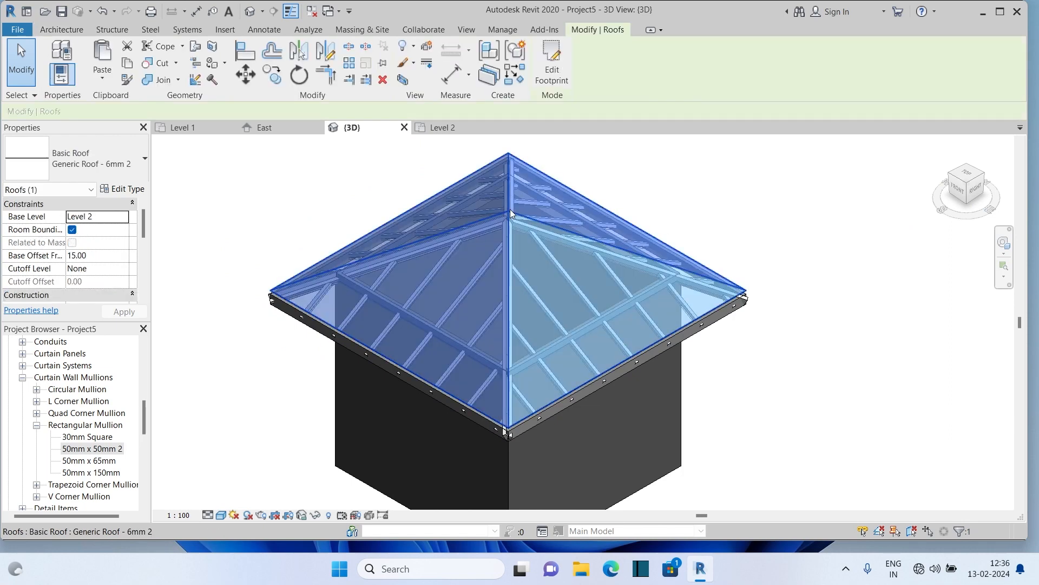
click(551, 68)
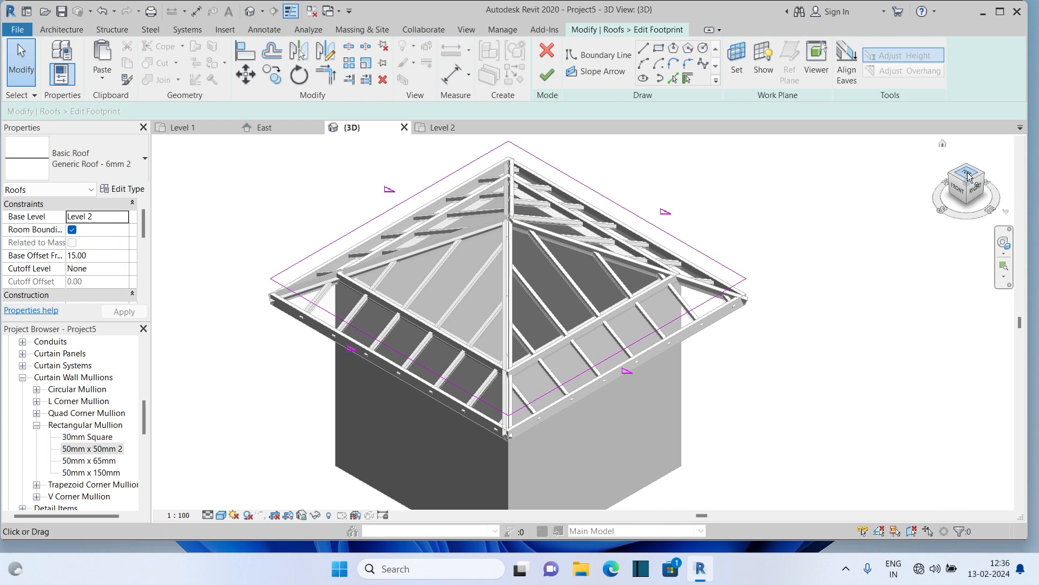
drag(966, 181, 946, 188)
scroll(541, 227, up, 2)
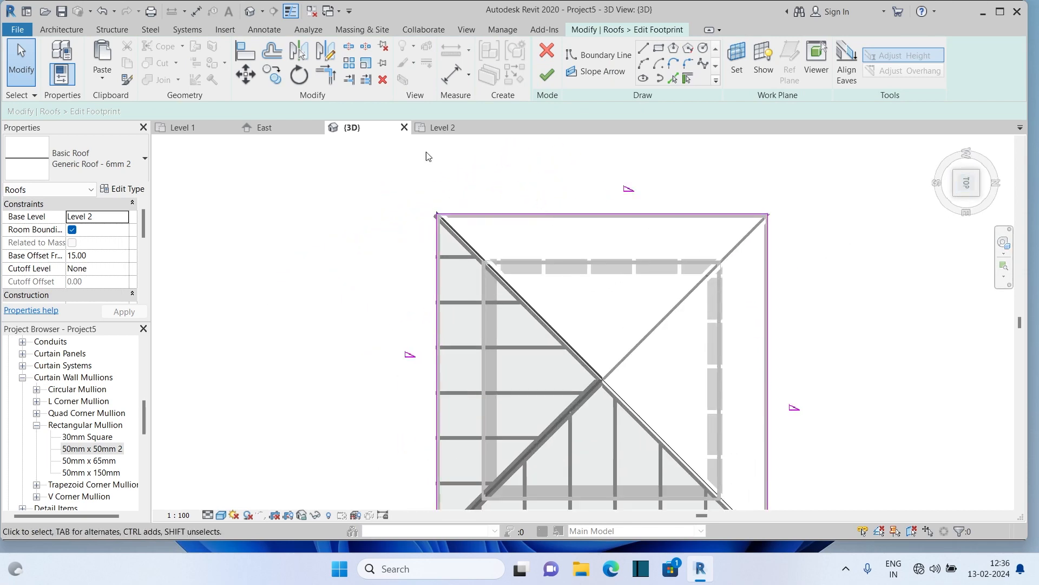
key(o)
key(f)
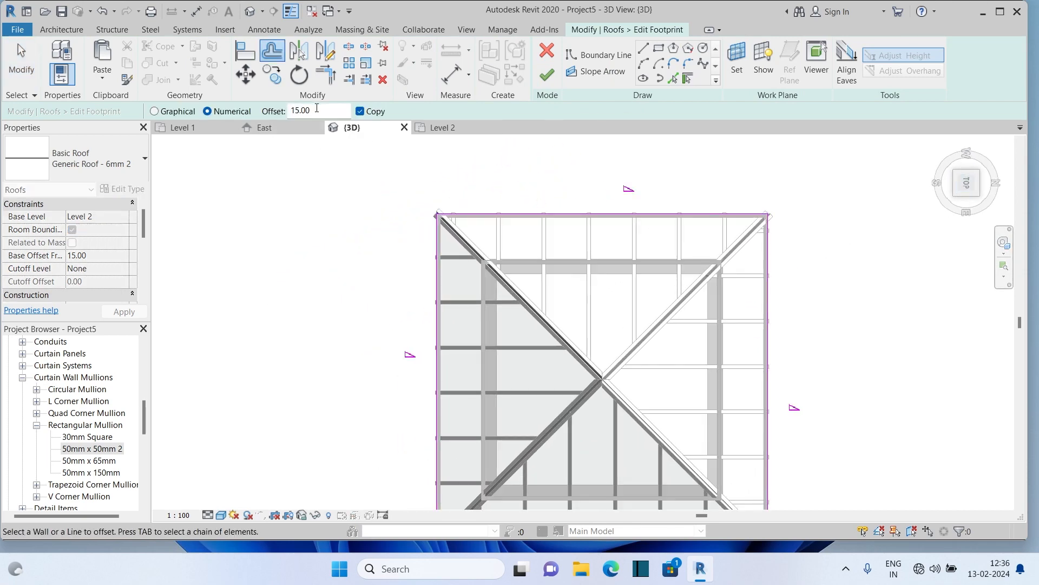
scroll(512, 199, up, 2)
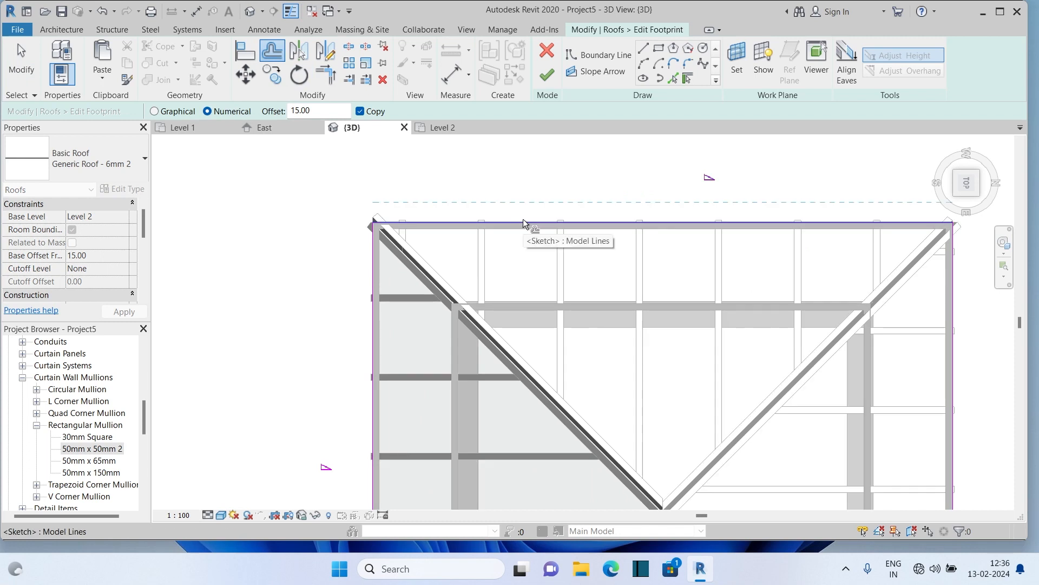
scroll(350, 175, down, 2)
click(635, 384)
scroll(600, 355, down, 2)
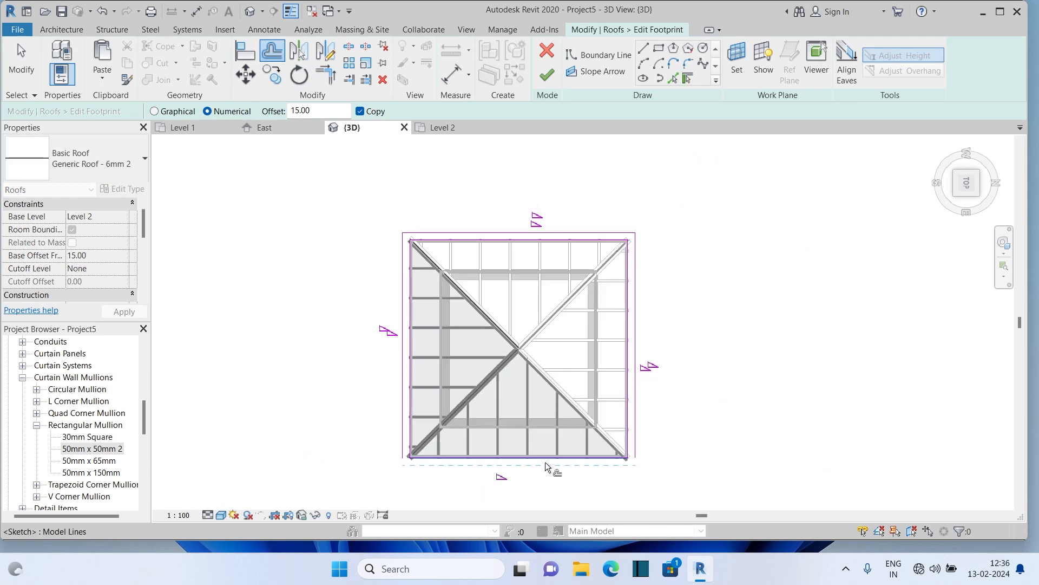
scroll(552, 235, up, 3)
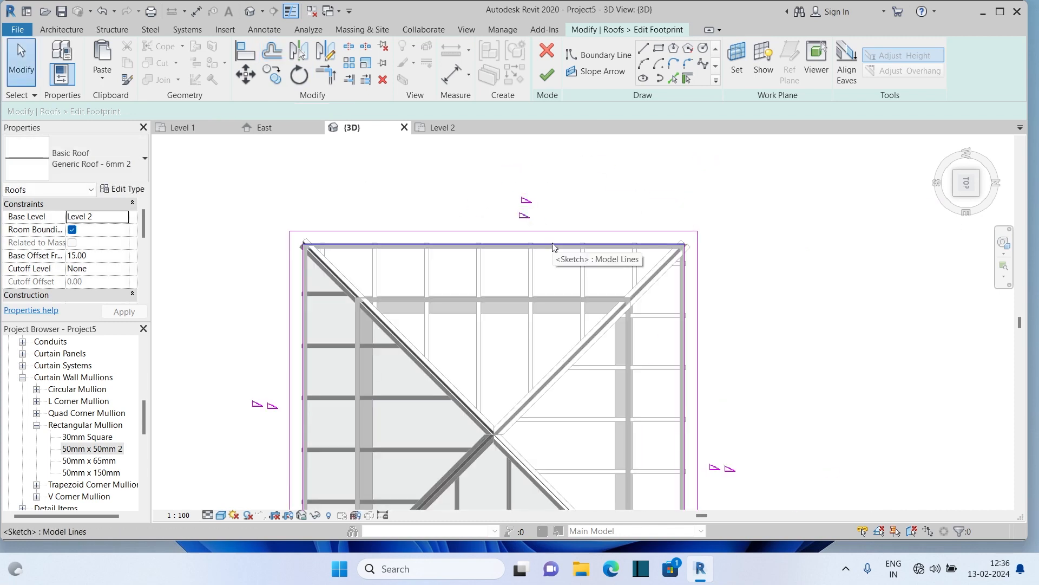
Delete the original inner boundary lines of the roof footprint, keeping the outer square, and finish the sketch.
key(Escape)
click(625, 244)
key(Escape)
middle_drag(681, 291, 660, 76)
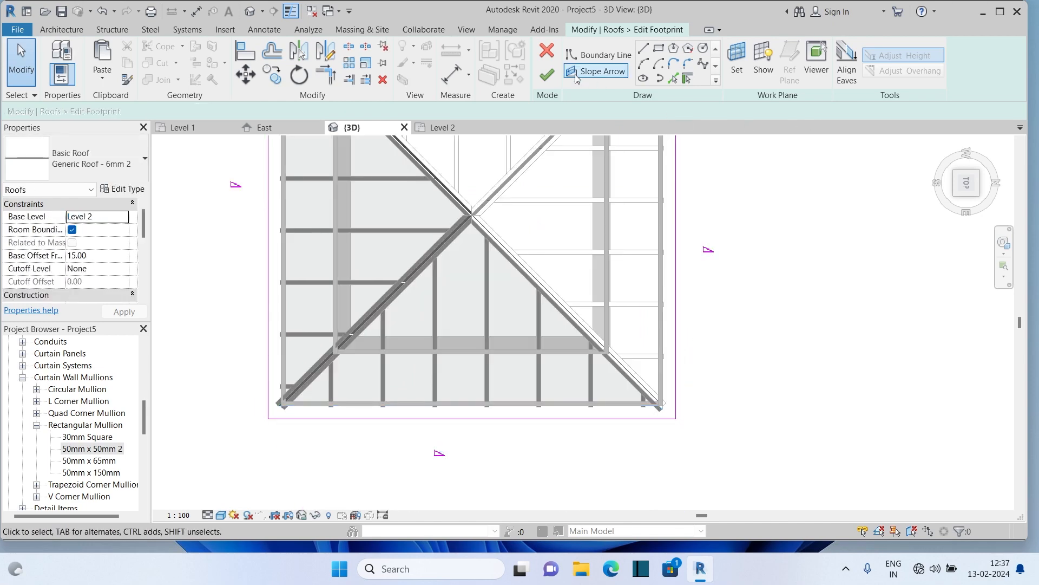
click(544, 77)
scroll(704, 400, down, 3)
click(735, 339)
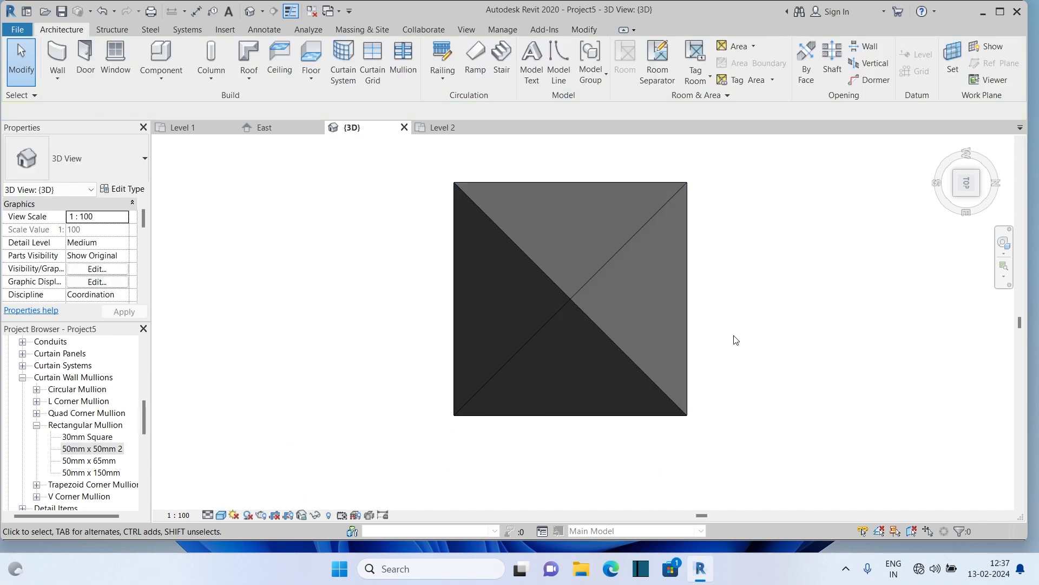
Inspect the enlarged roof sheet, eave purlins and rafters from several angles, including from underneath the building.
click(975, 182)
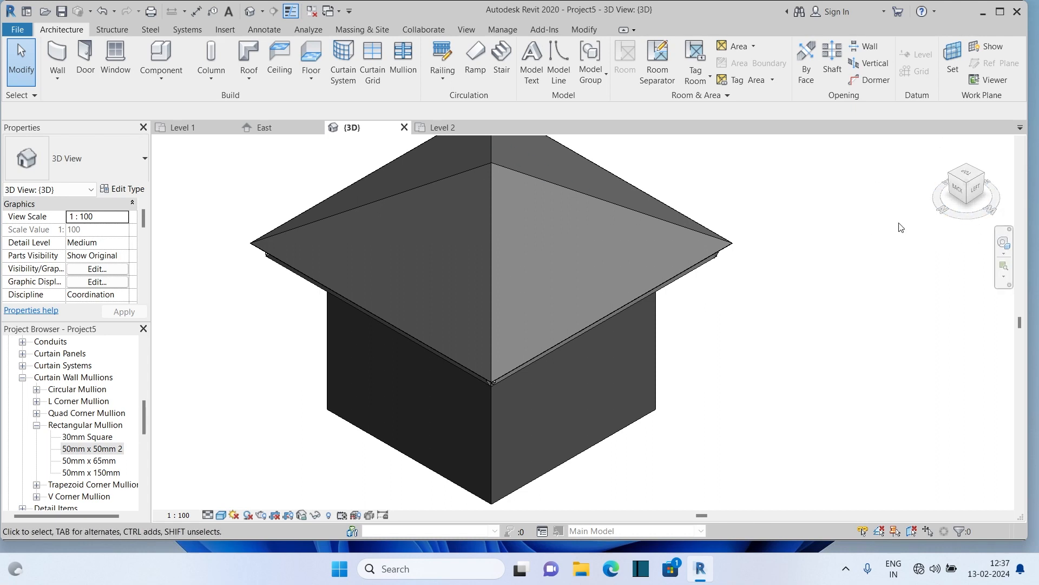
click(1003, 242)
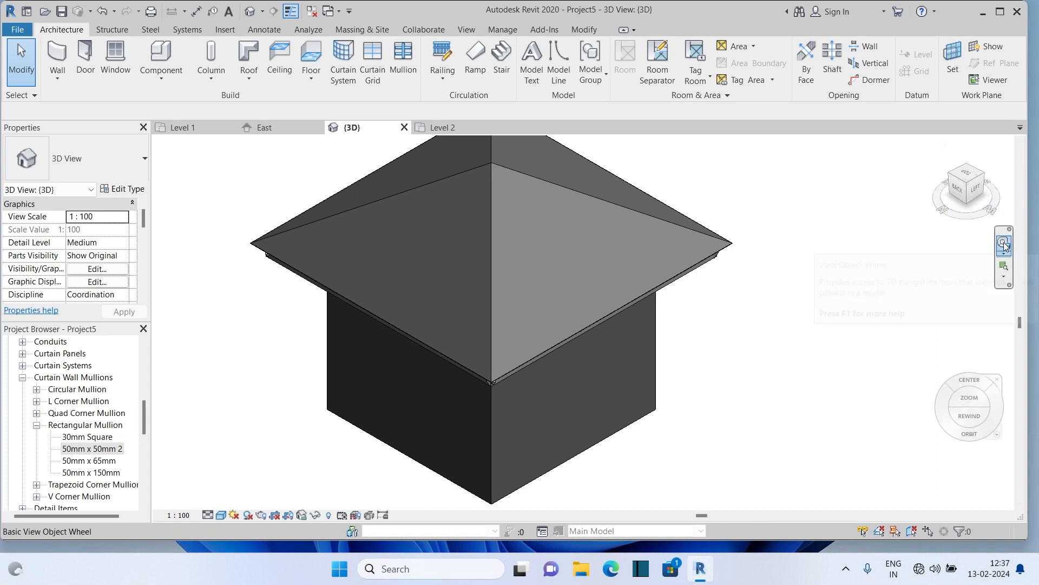
drag(748, 420, 783, 270)
drag(803, 312, 804, 320)
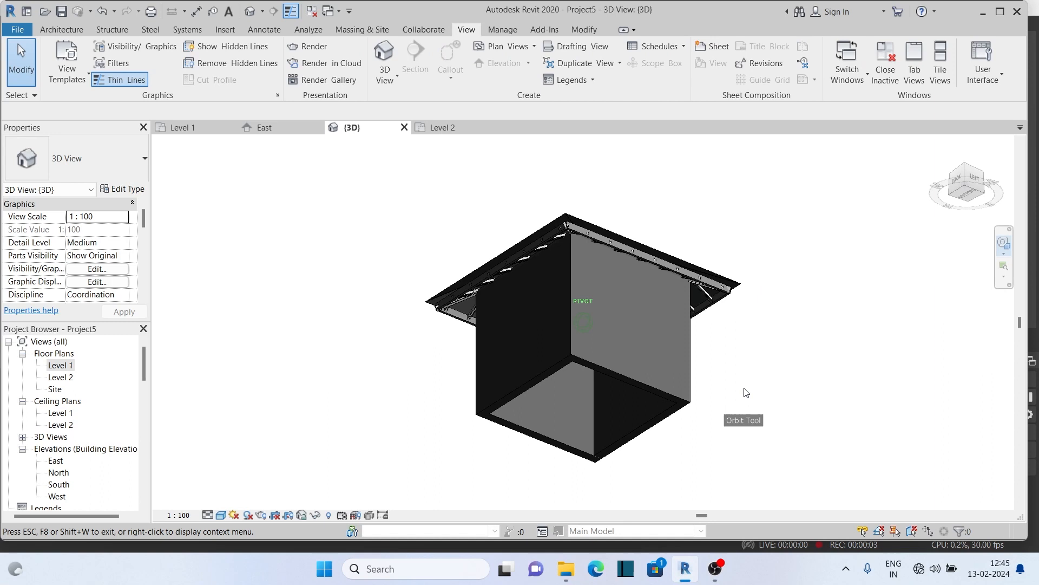
drag(737, 420, 690, 392)
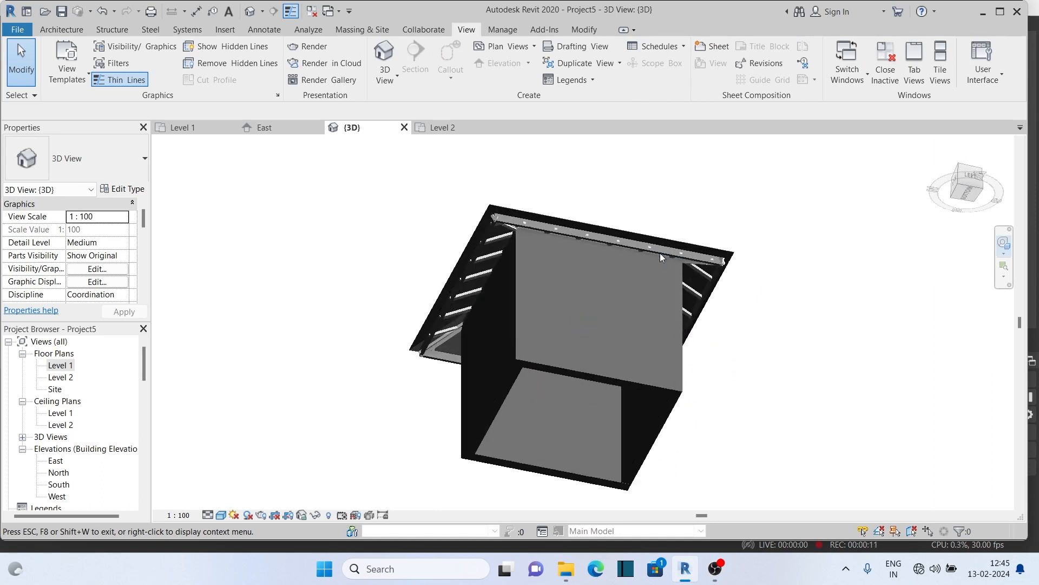
scroll(660, 253, up, 3)
scroll(796, 279, down, 3)
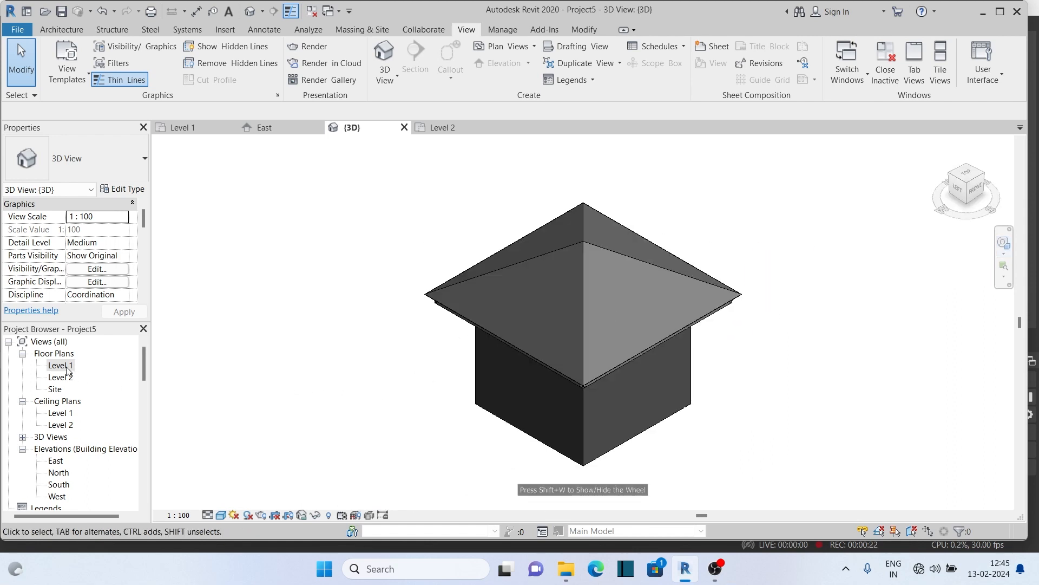
Create a horizontal building section through the middle of the square building in the Level 1 plan and open its view.
double_click(61, 366)
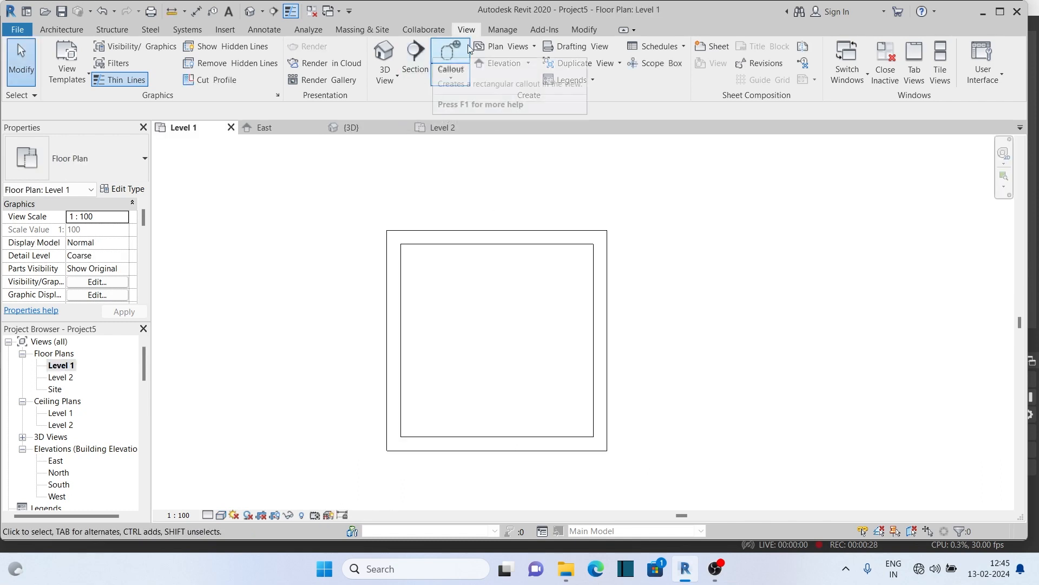
click(412, 59)
click(284, 328)
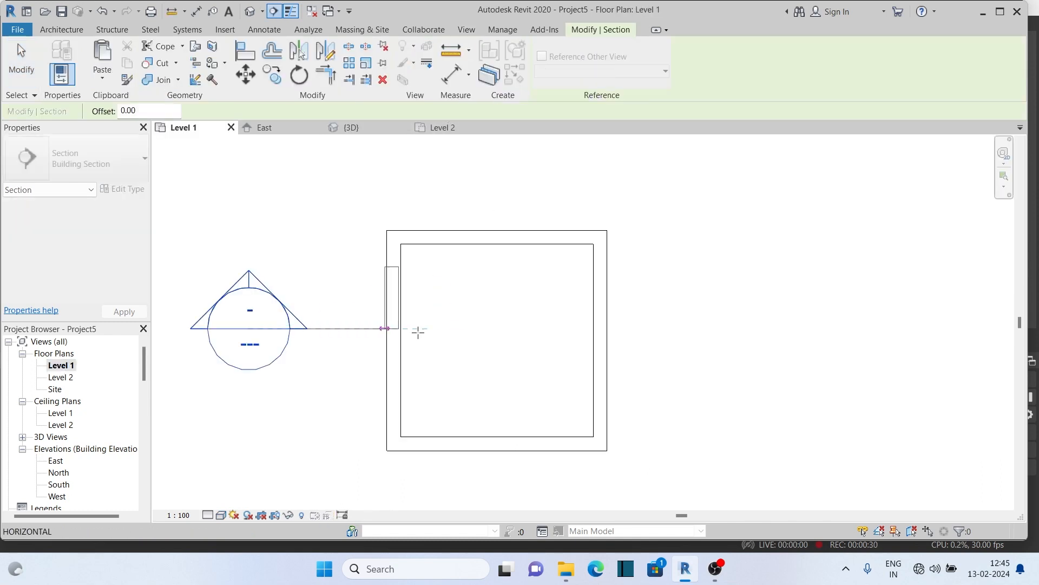
click(805, 329)
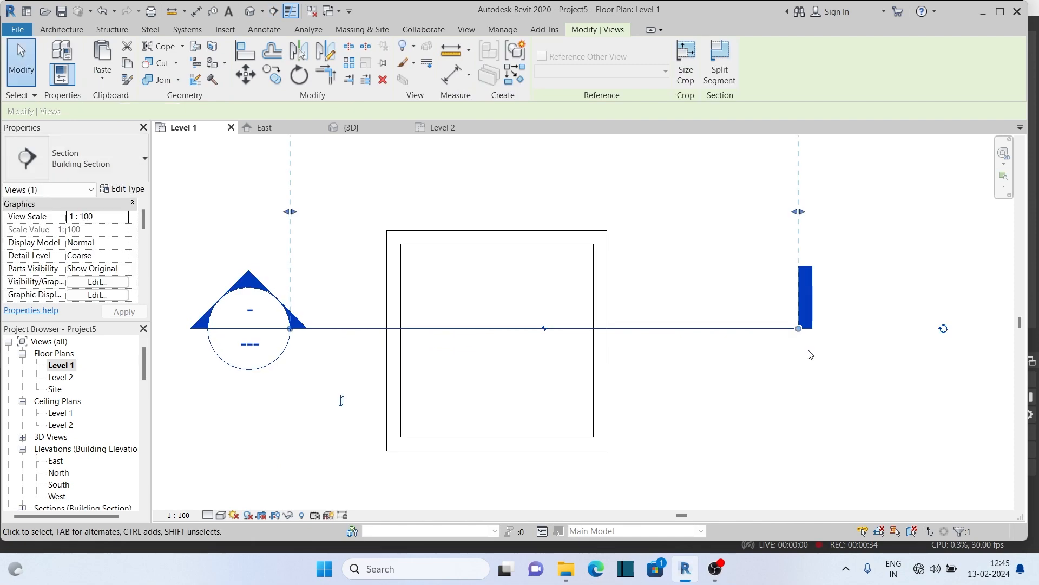
key(Escape)
double_click(249, 271)
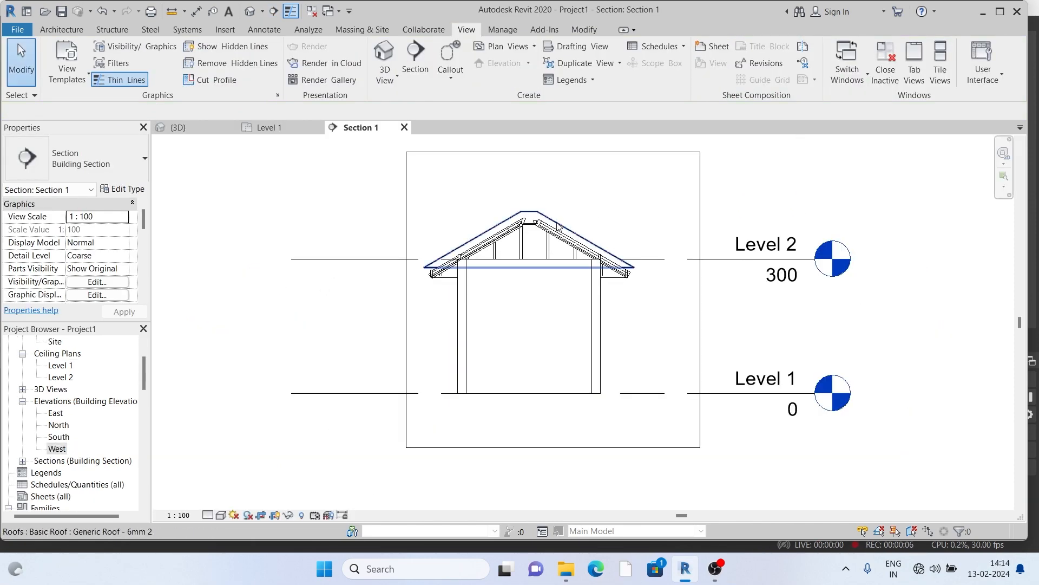
Set the generic roof's base offset from level to 2 in the section view.
click(559, 228)
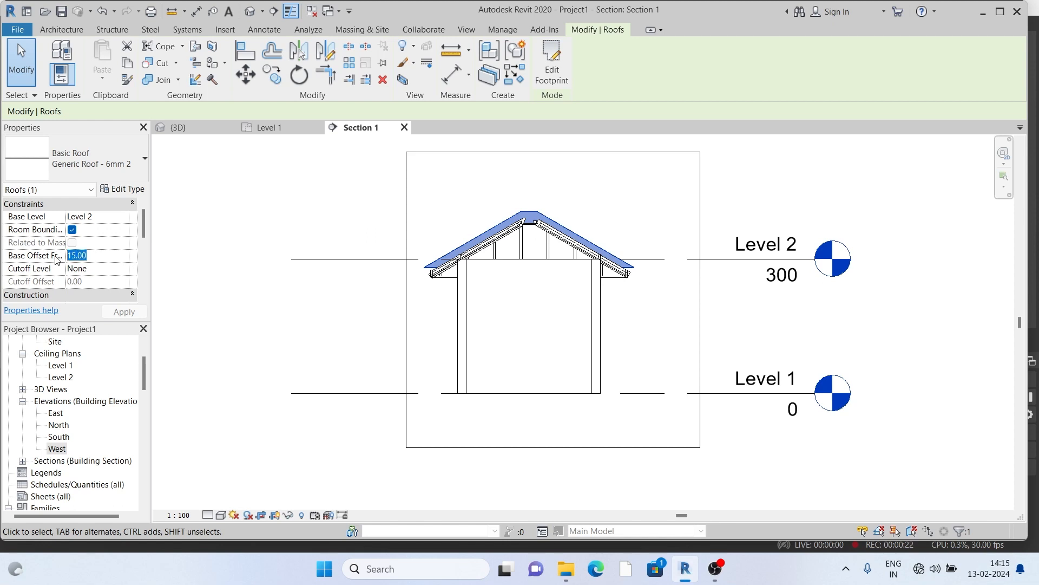
text(2)
click(113, 316)
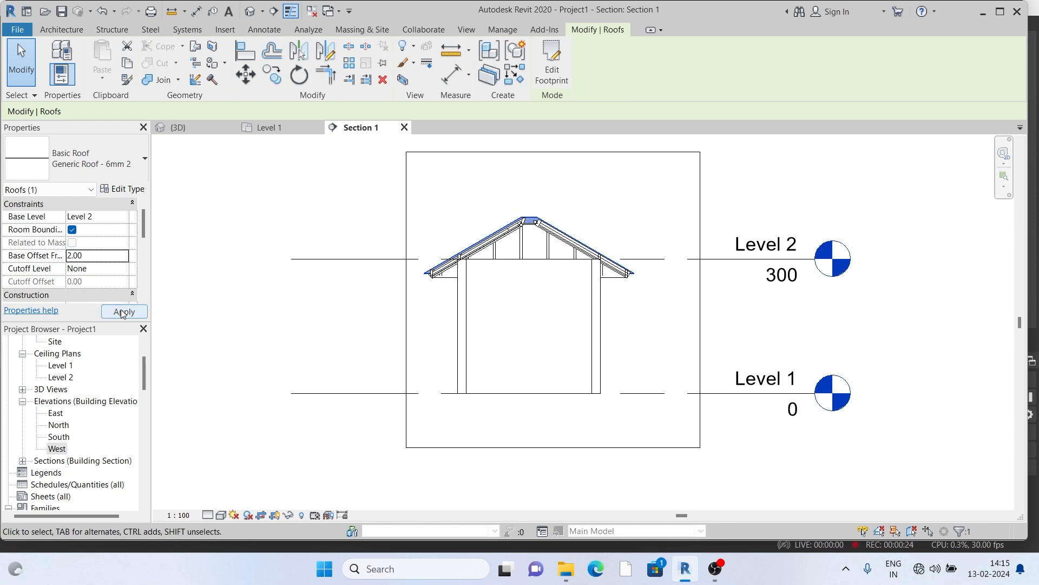
click(443, 321)
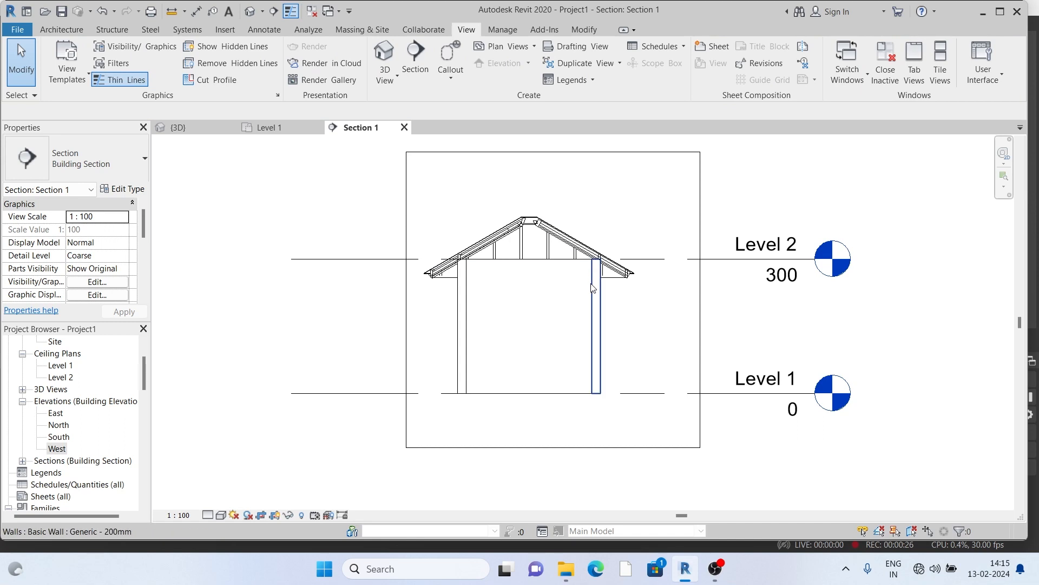
Examine the lowered roof sheet against the rafters and eave frame from below in the 3D view.
click(250, 11)
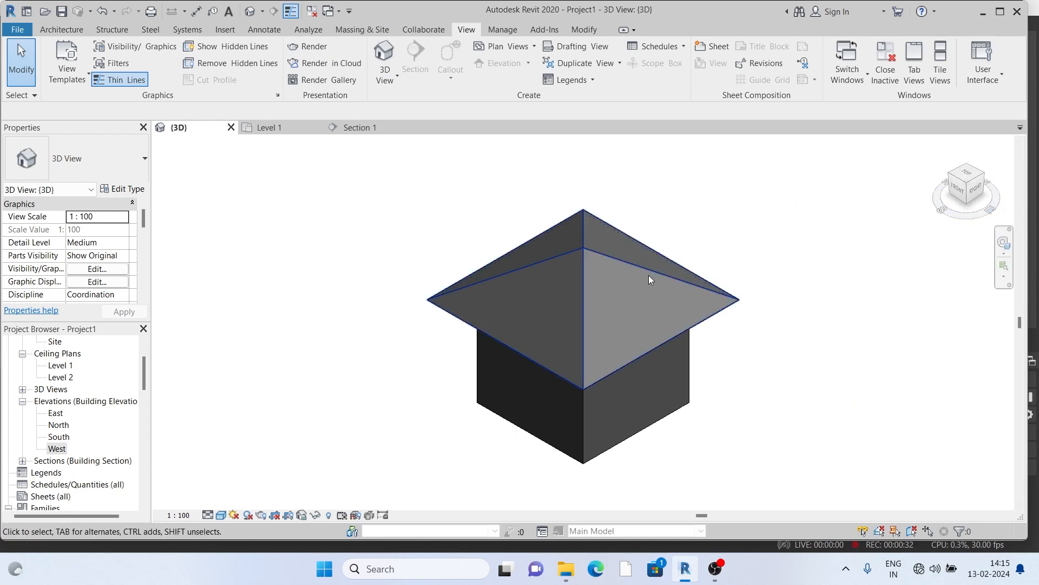
click(1008, 252)
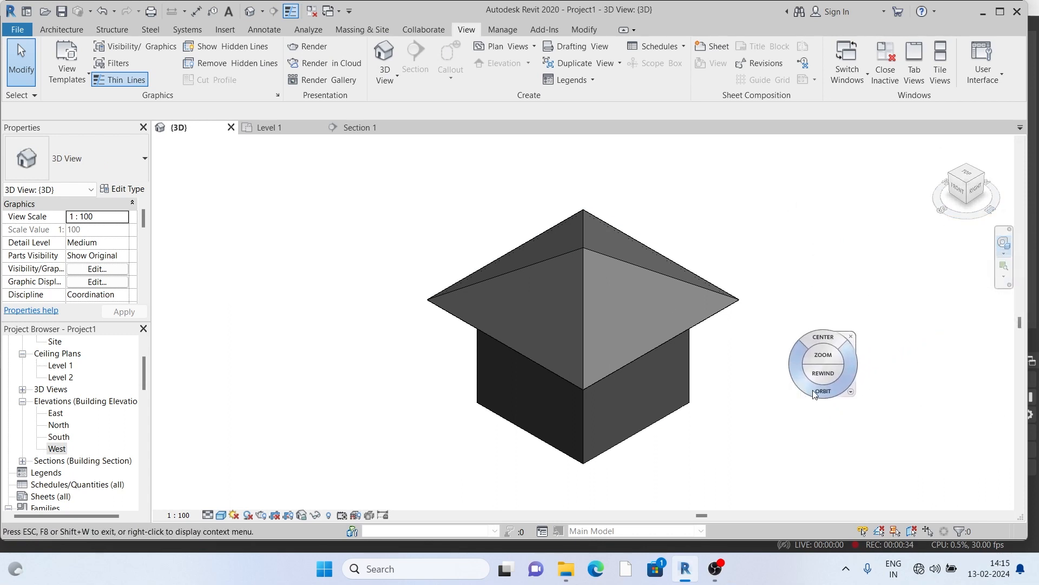
drag(821, 396, 727, 293)
scroll(623, 314, up, 3)
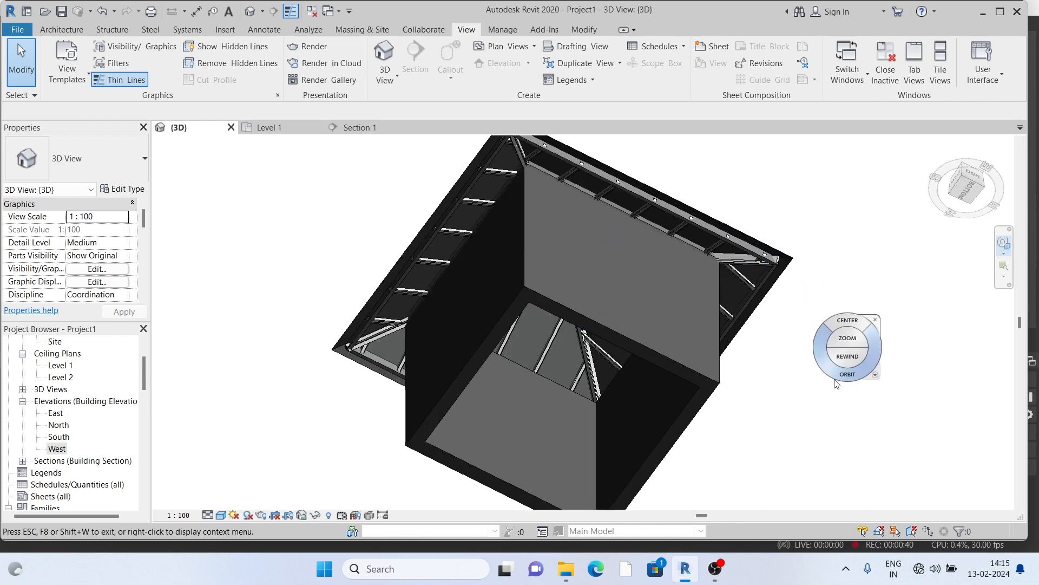
drag(710, 431, 424, 362)
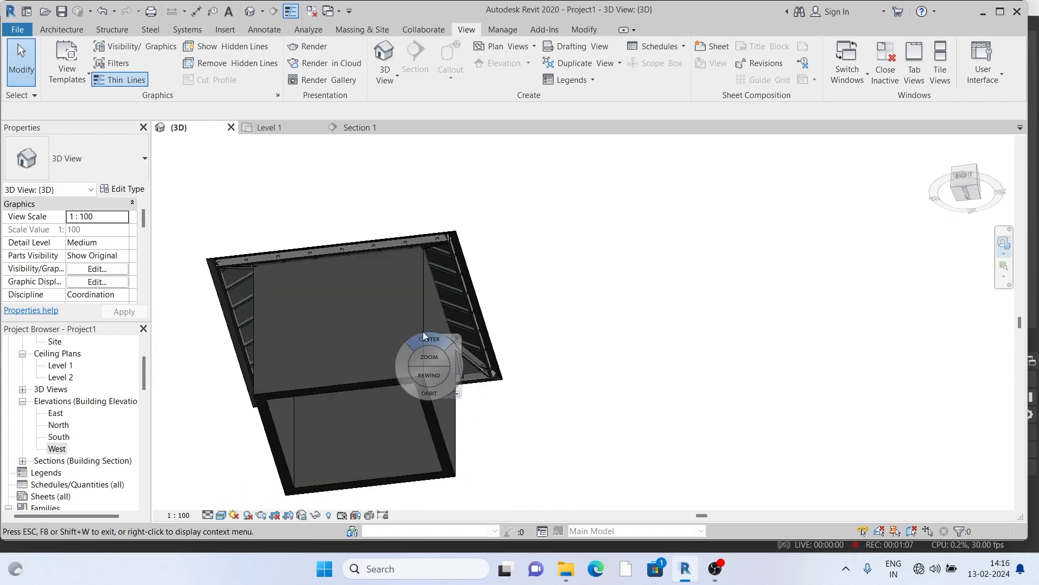
key(Escape)
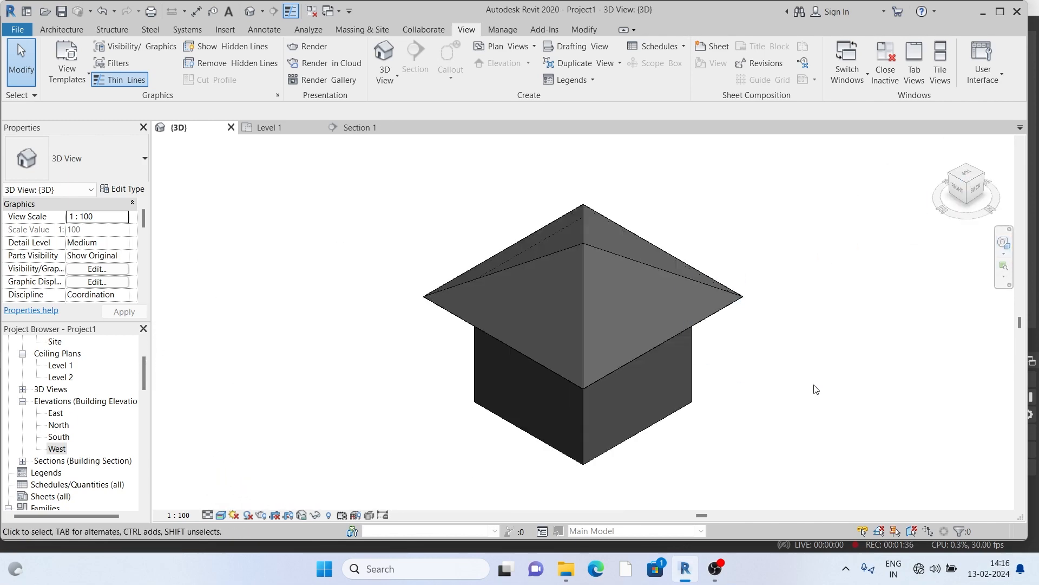